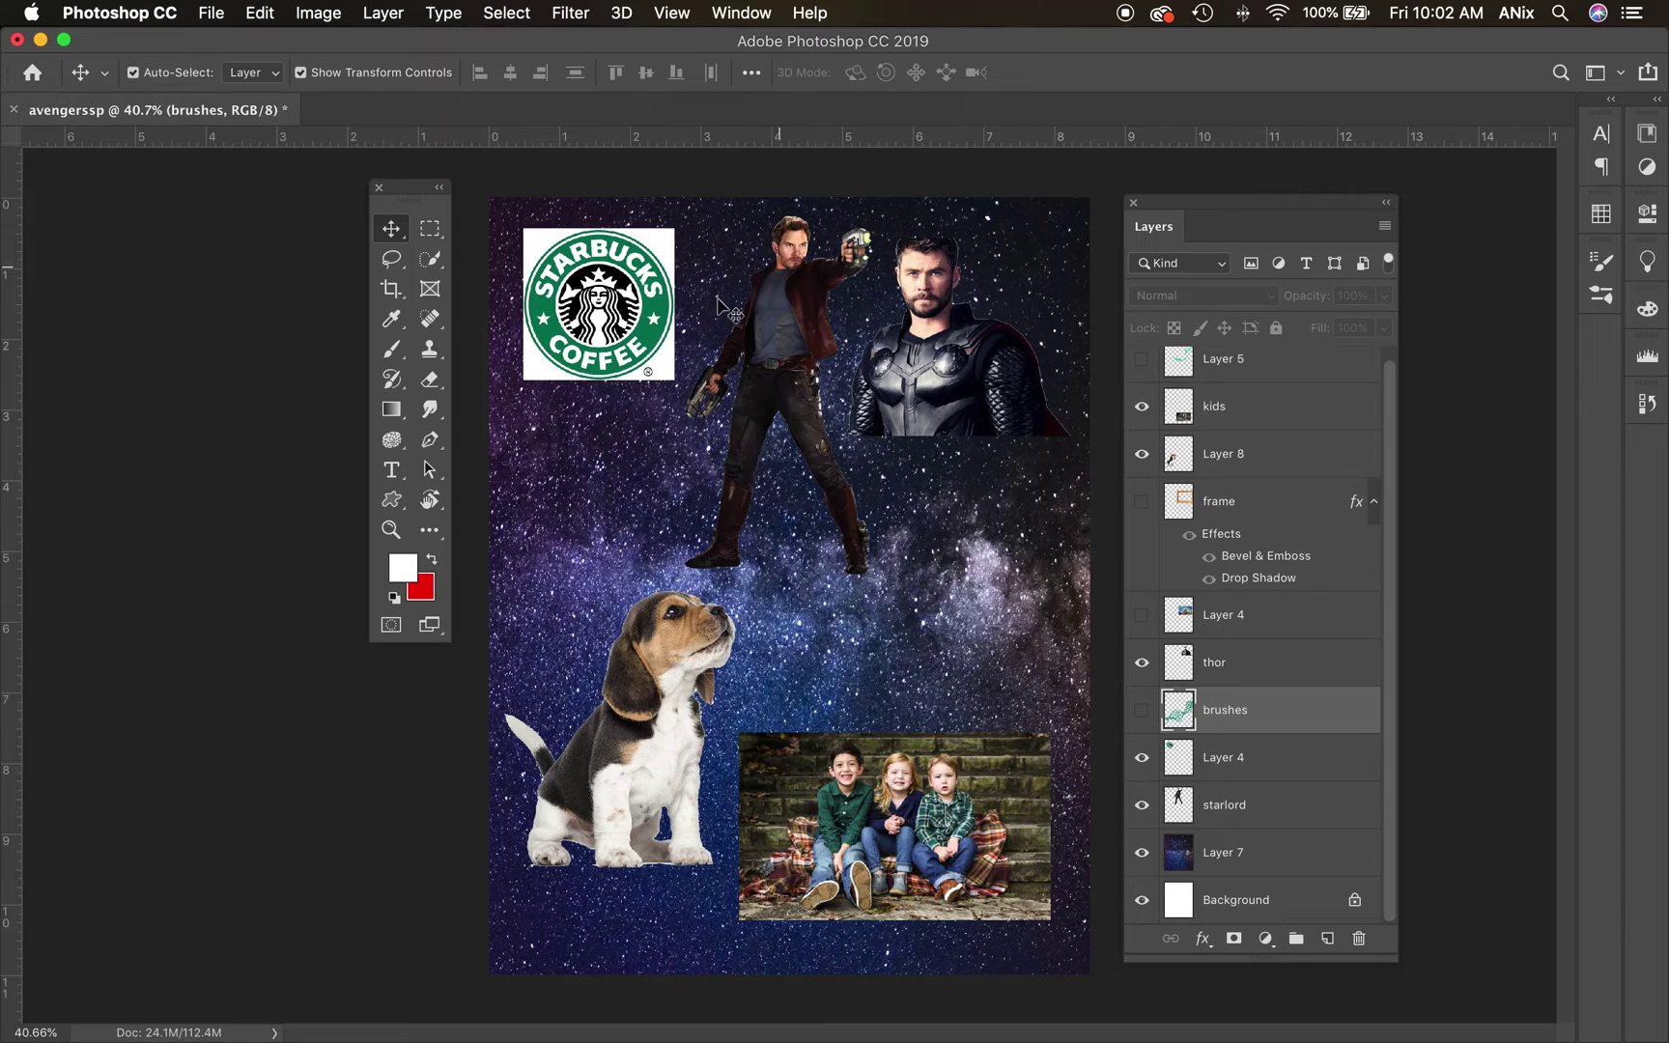
Step: Hide the galaxy background layer, select it, and show it again
left_click(1137, 854)
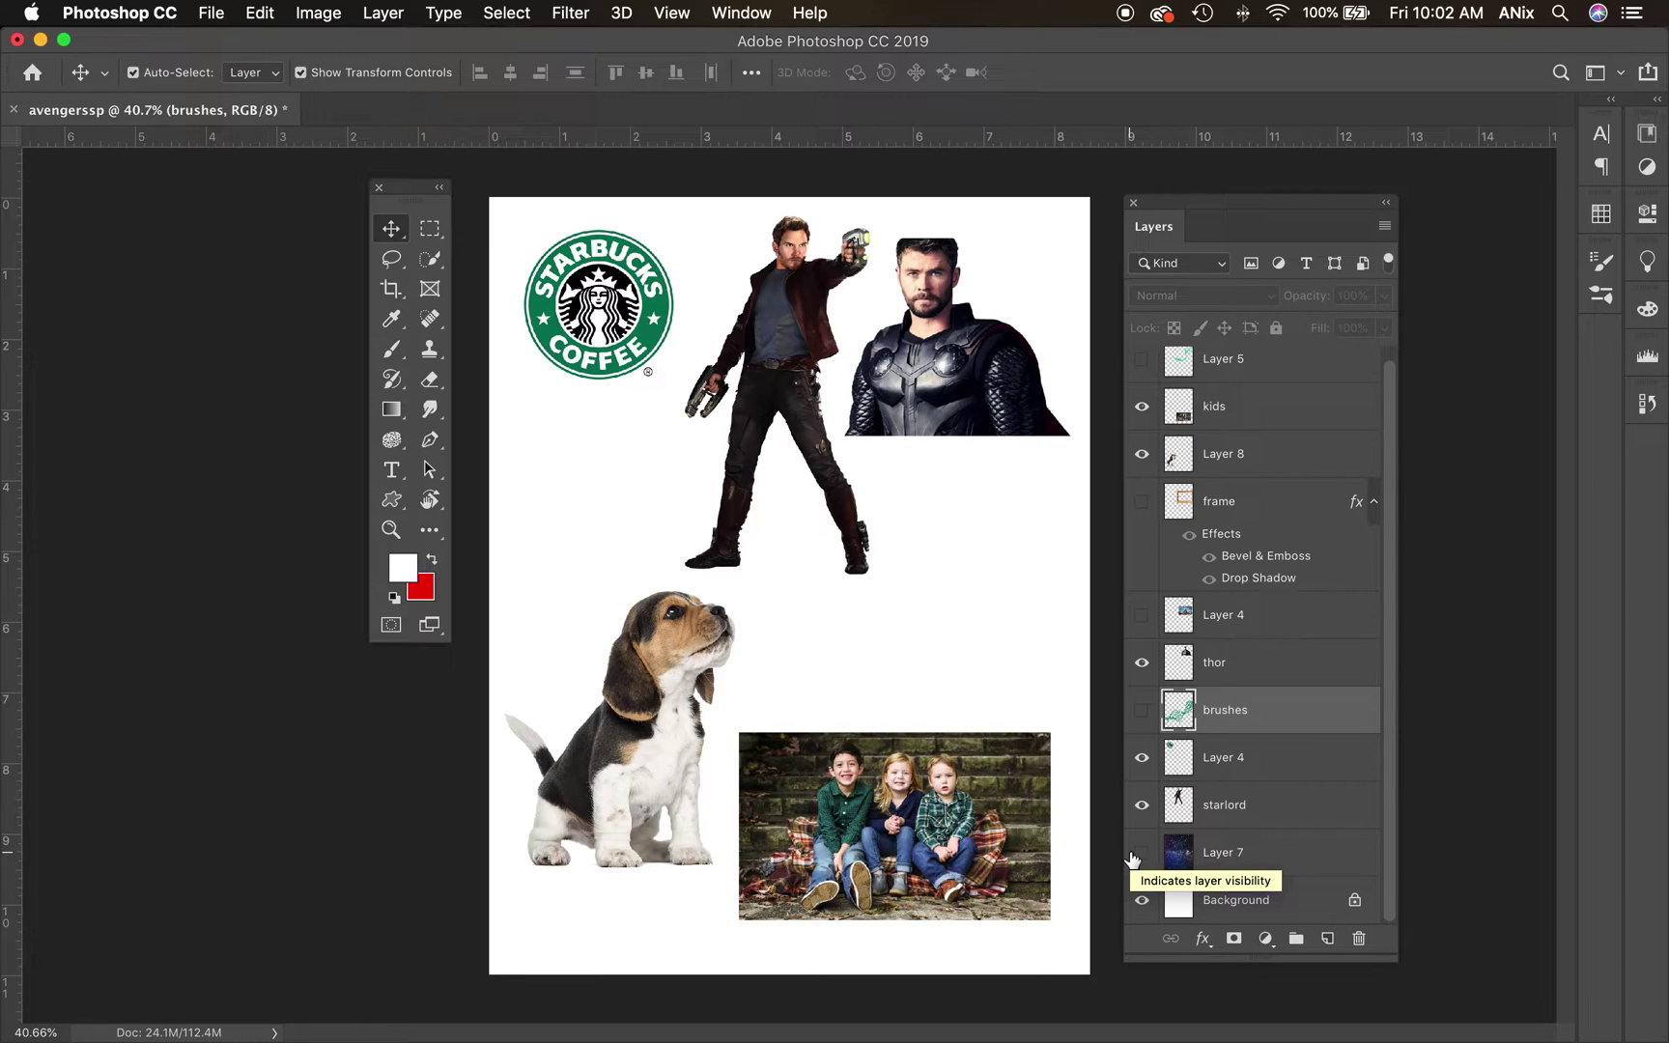
left_click(1182, 862)
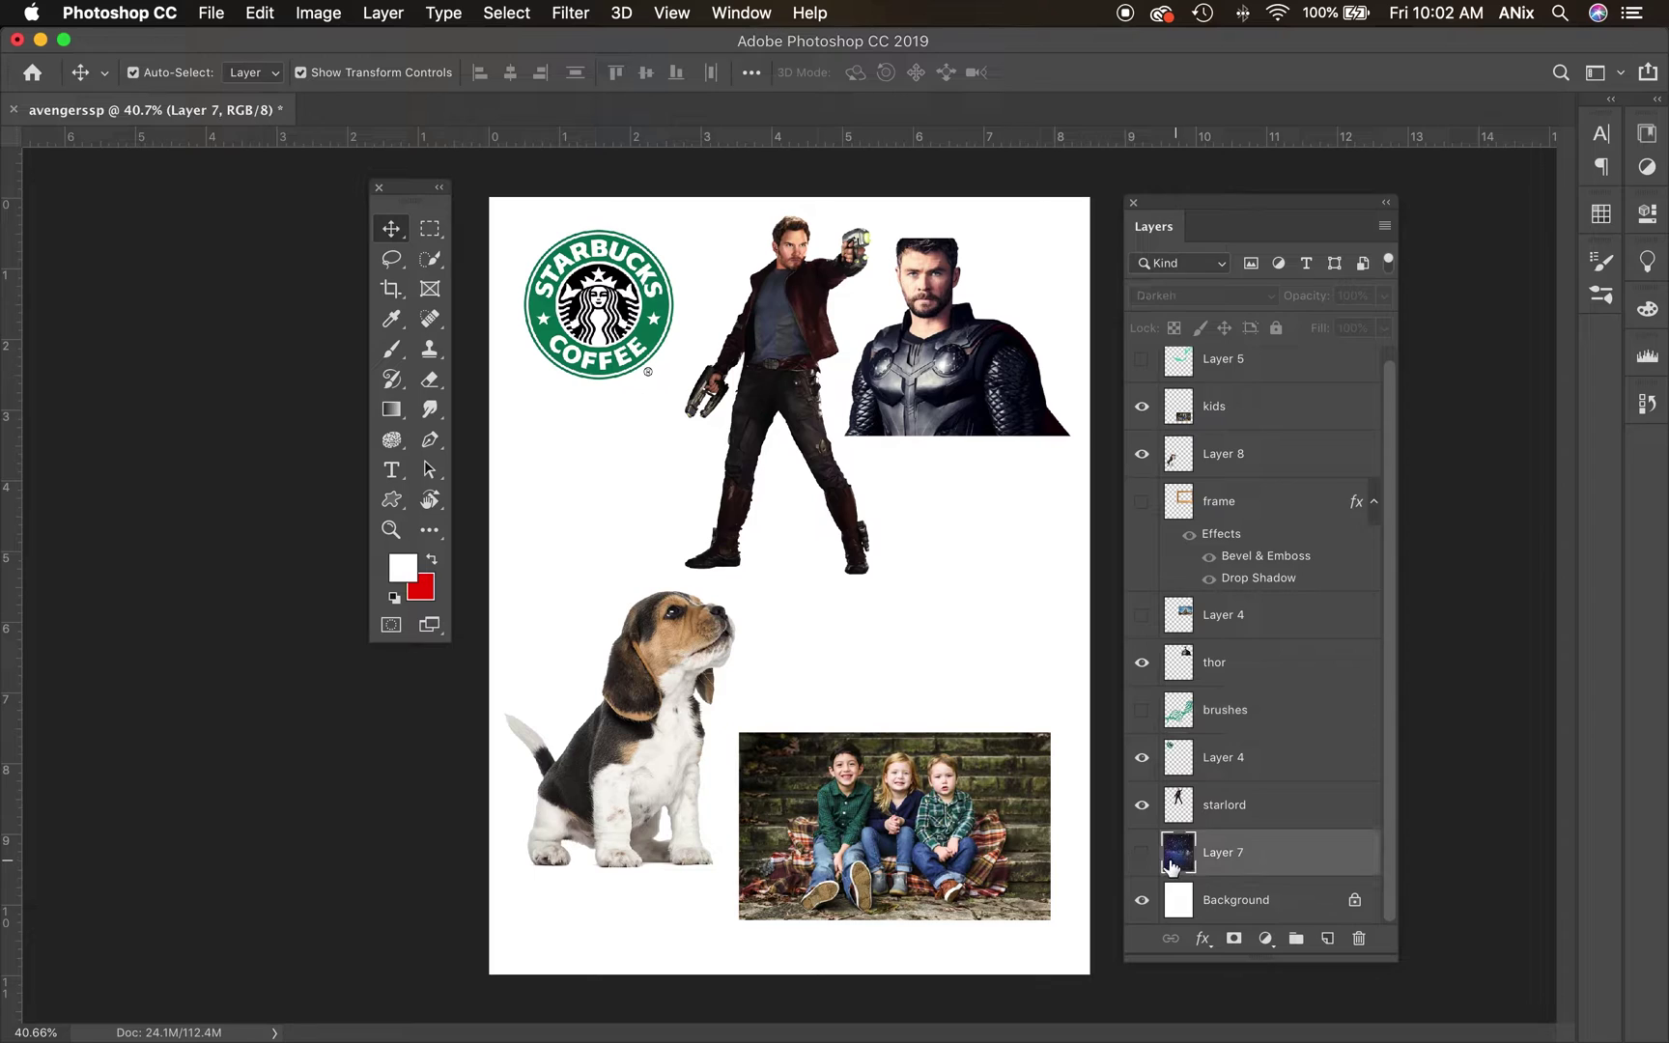
left_click(1141, 852)
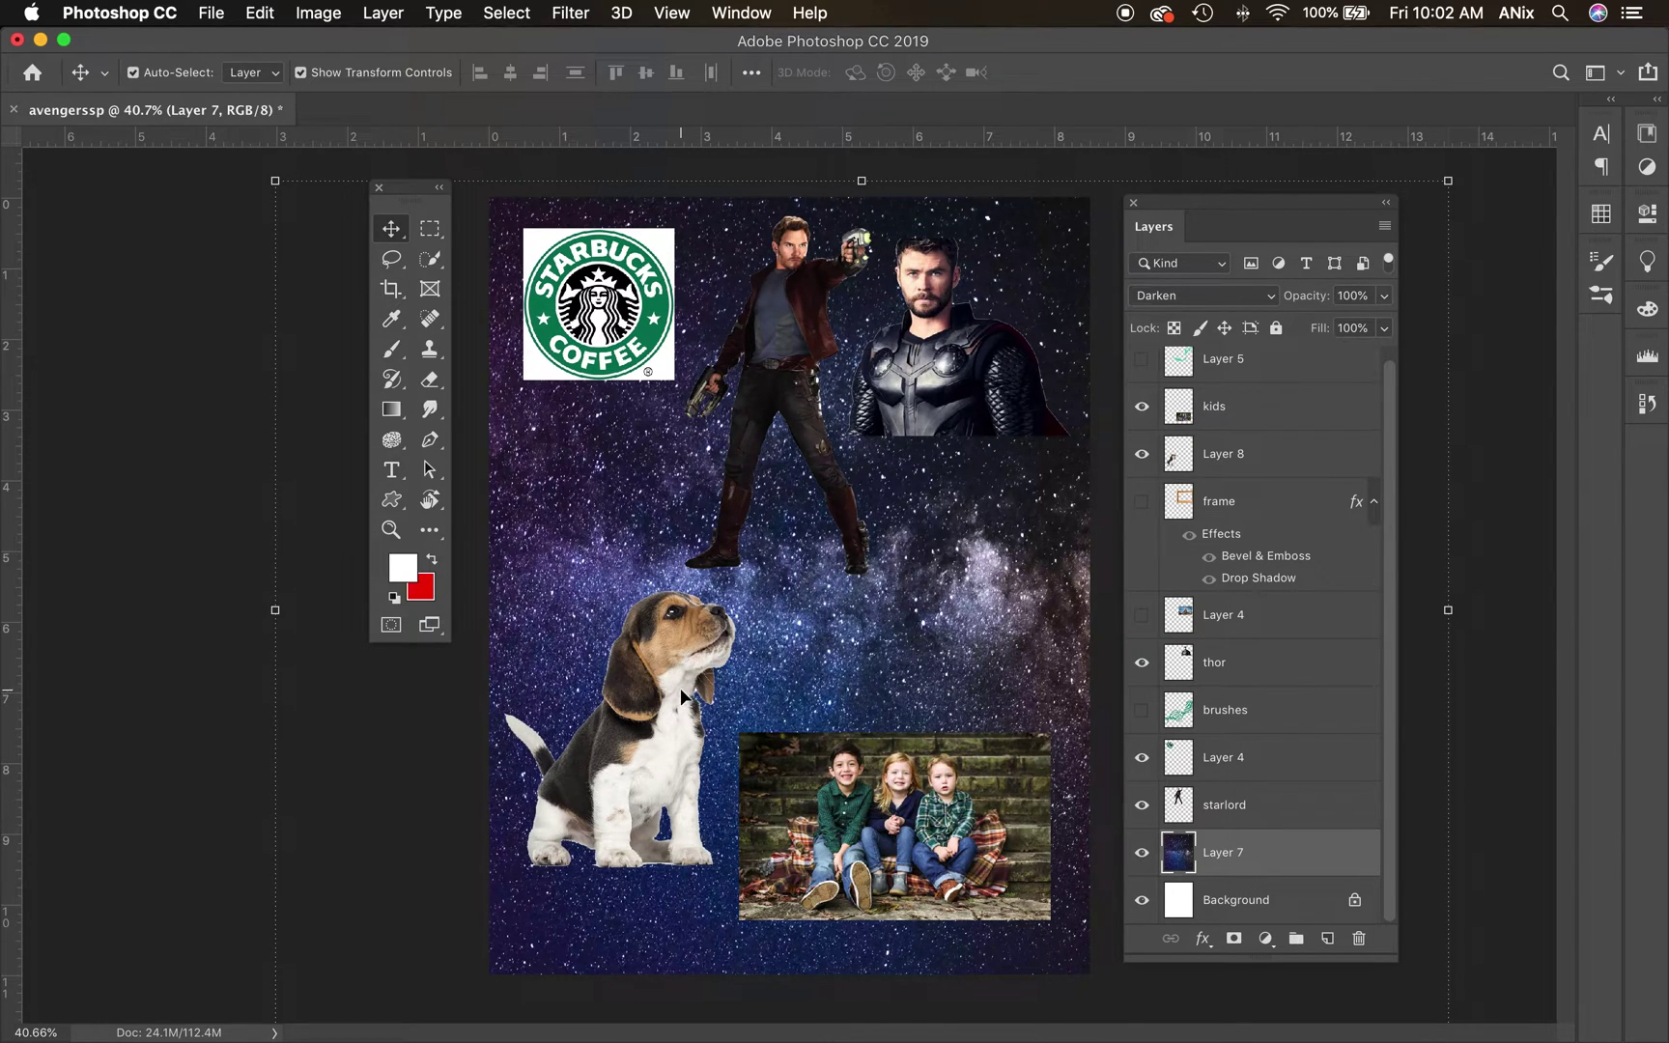
Step: Enlarge the beagle to about 156% and place it along the bottom-left edge over Star-Lord's legs
left_click_drag(679, 687, 647, 783)
left_click_drag(714, 702, 832, 529)
left_click_drag(738, 618, 691, 560)
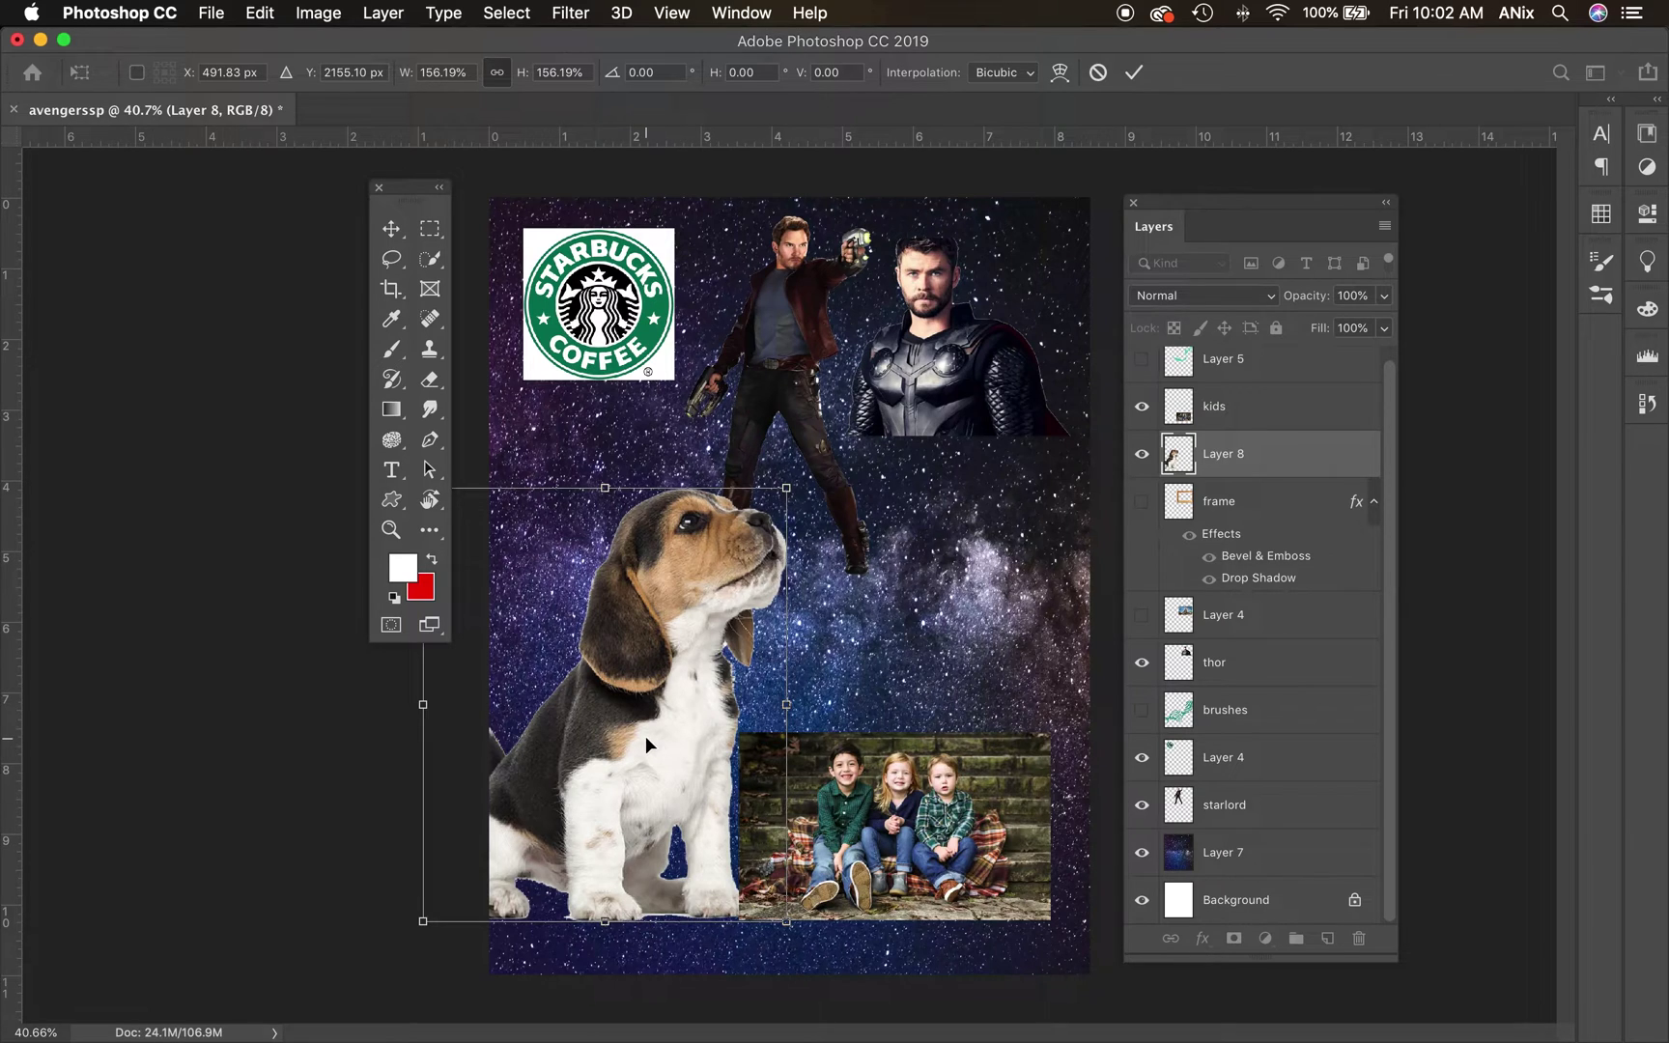
left_click_drag(645, 735, 643, 799)
key("Return")
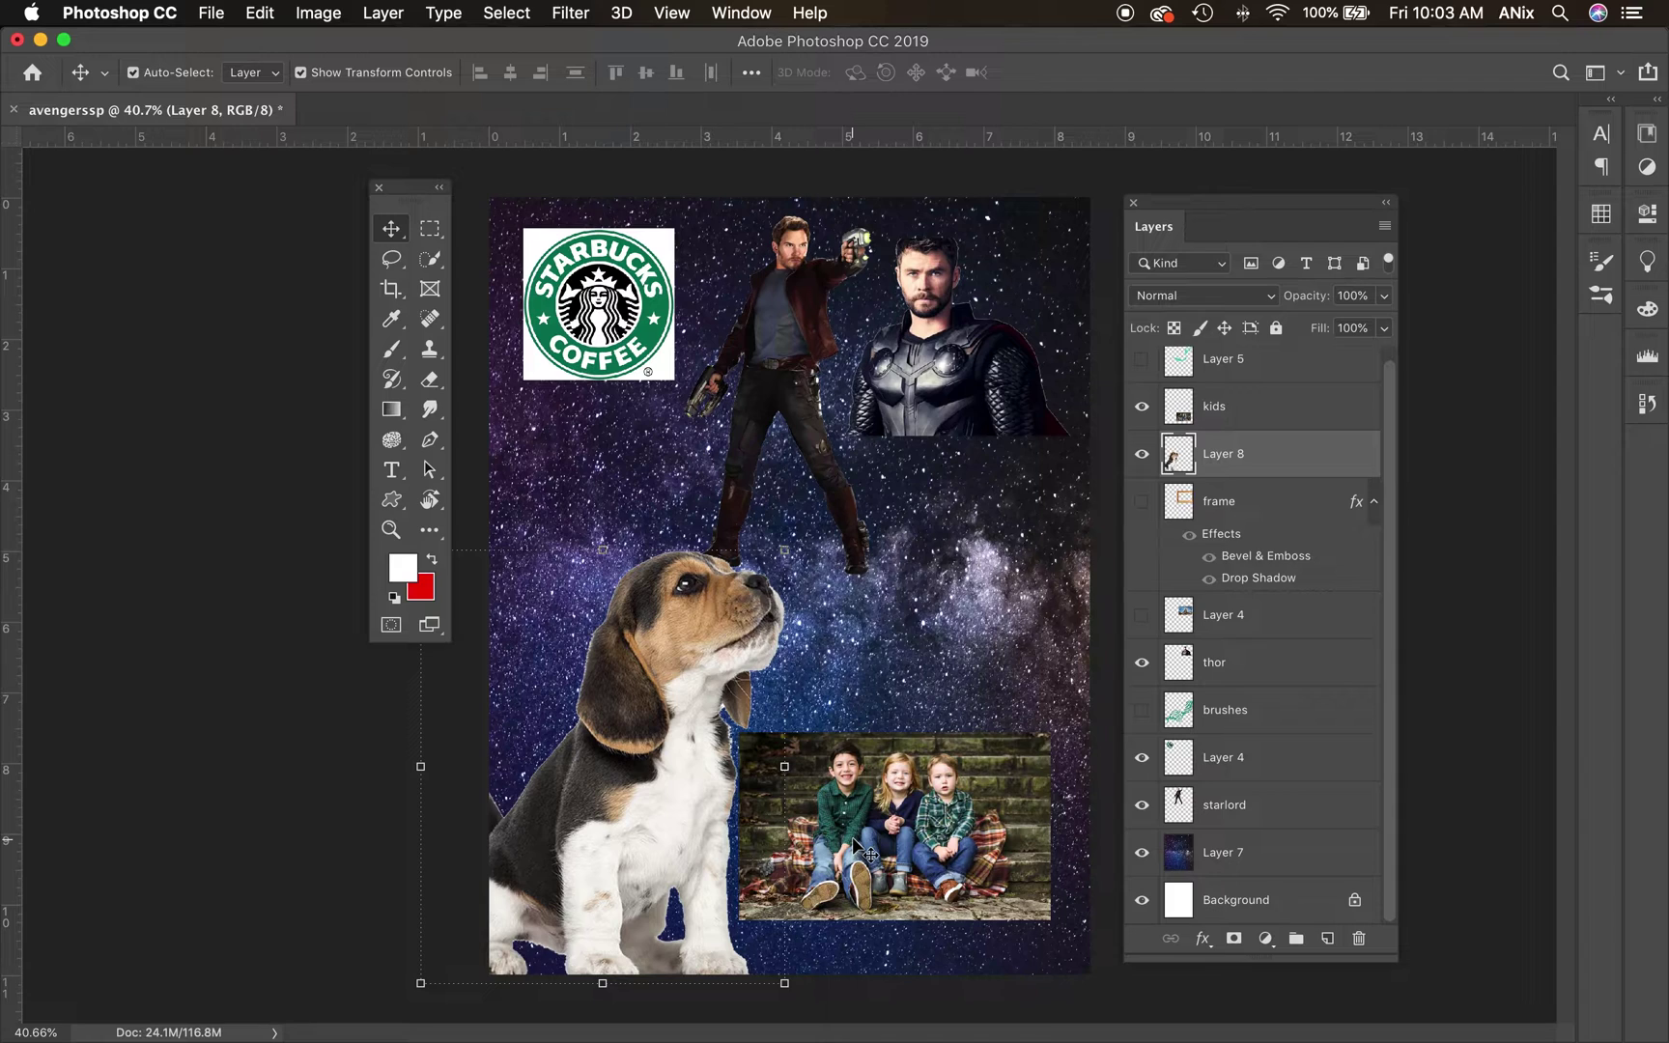
left_click(787, 372)
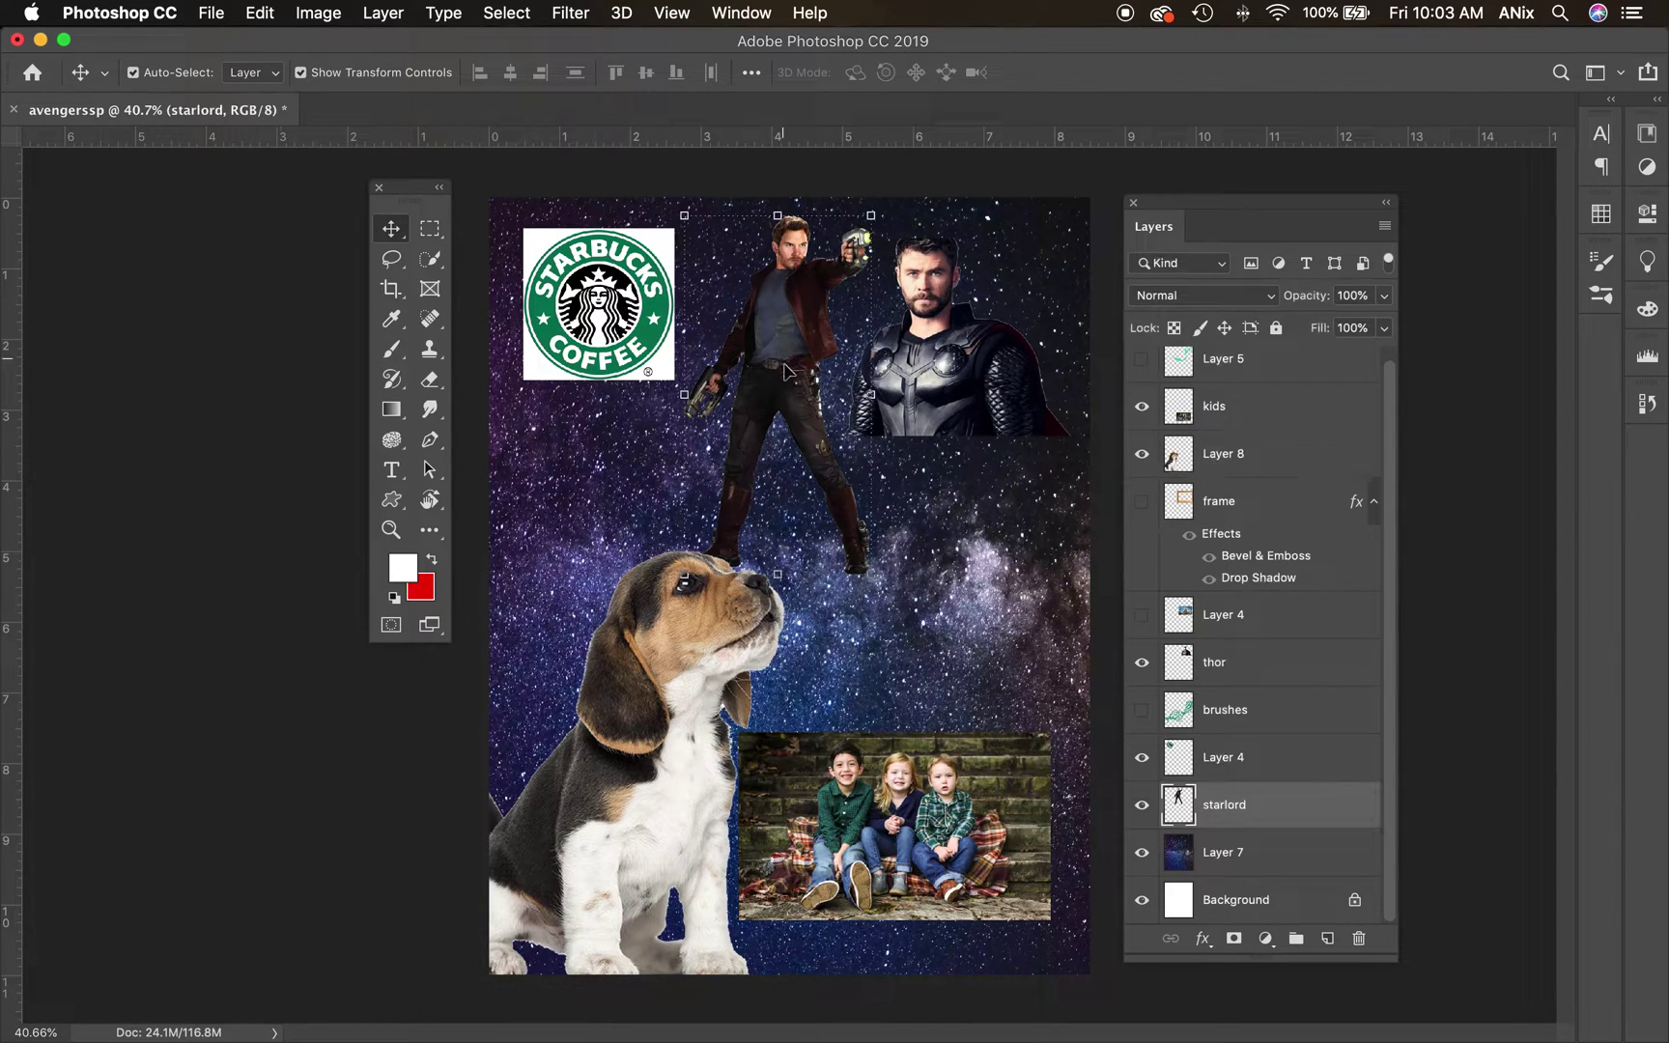
Step: Move Star-Lord down-left and scale him up to fill the left side from the top edge
left_click_drag(786, 370, 848, 157)
left_click_drag(763, 321, 718, 506)
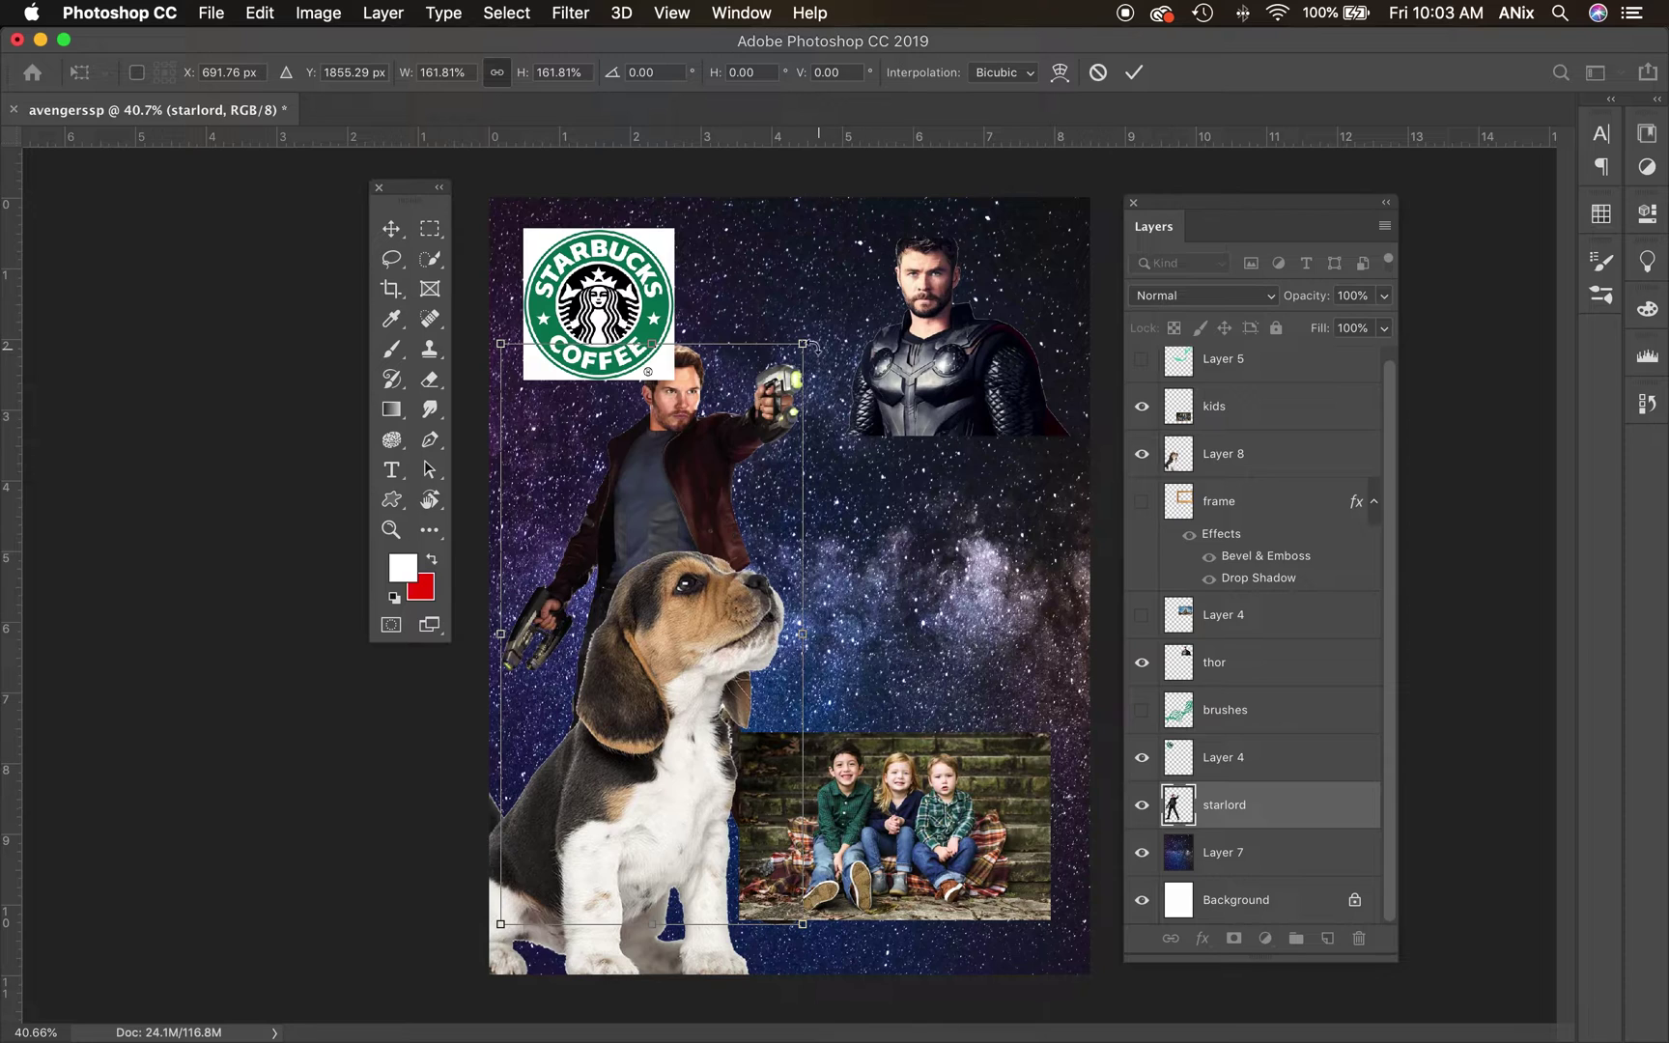
left_click_drag(814, 345, 872, 208)
key("Return")
key("ctrl+t")
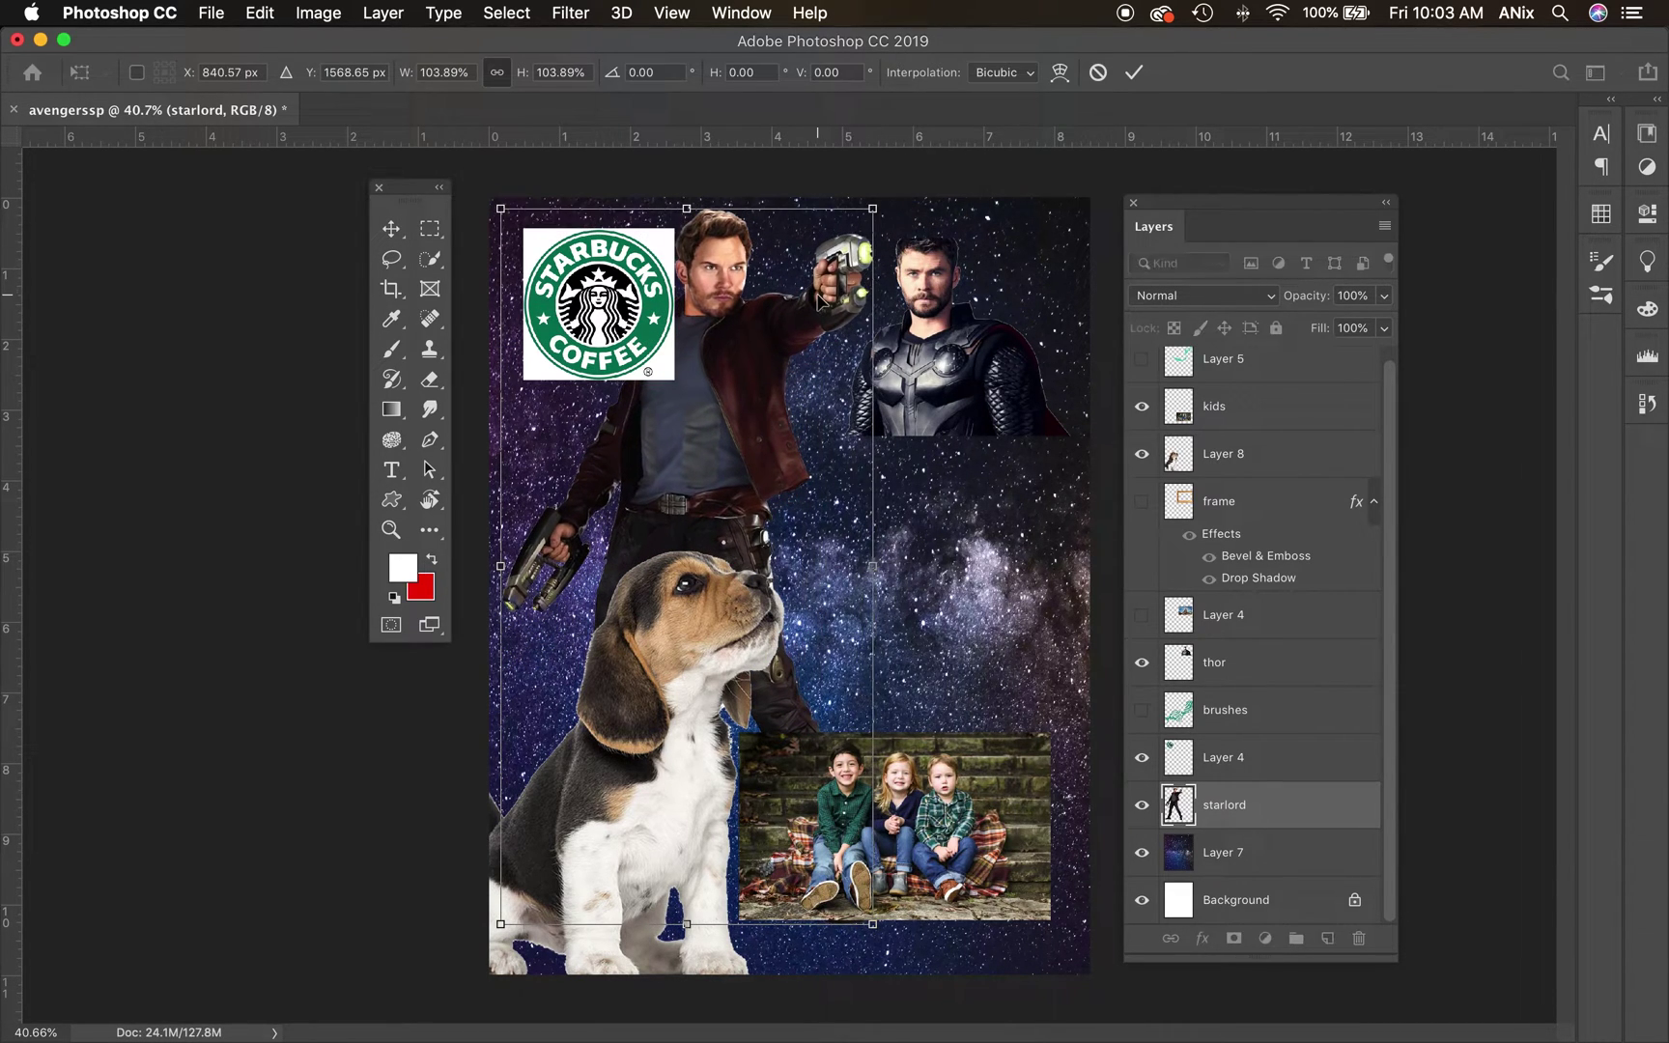
key("Return")
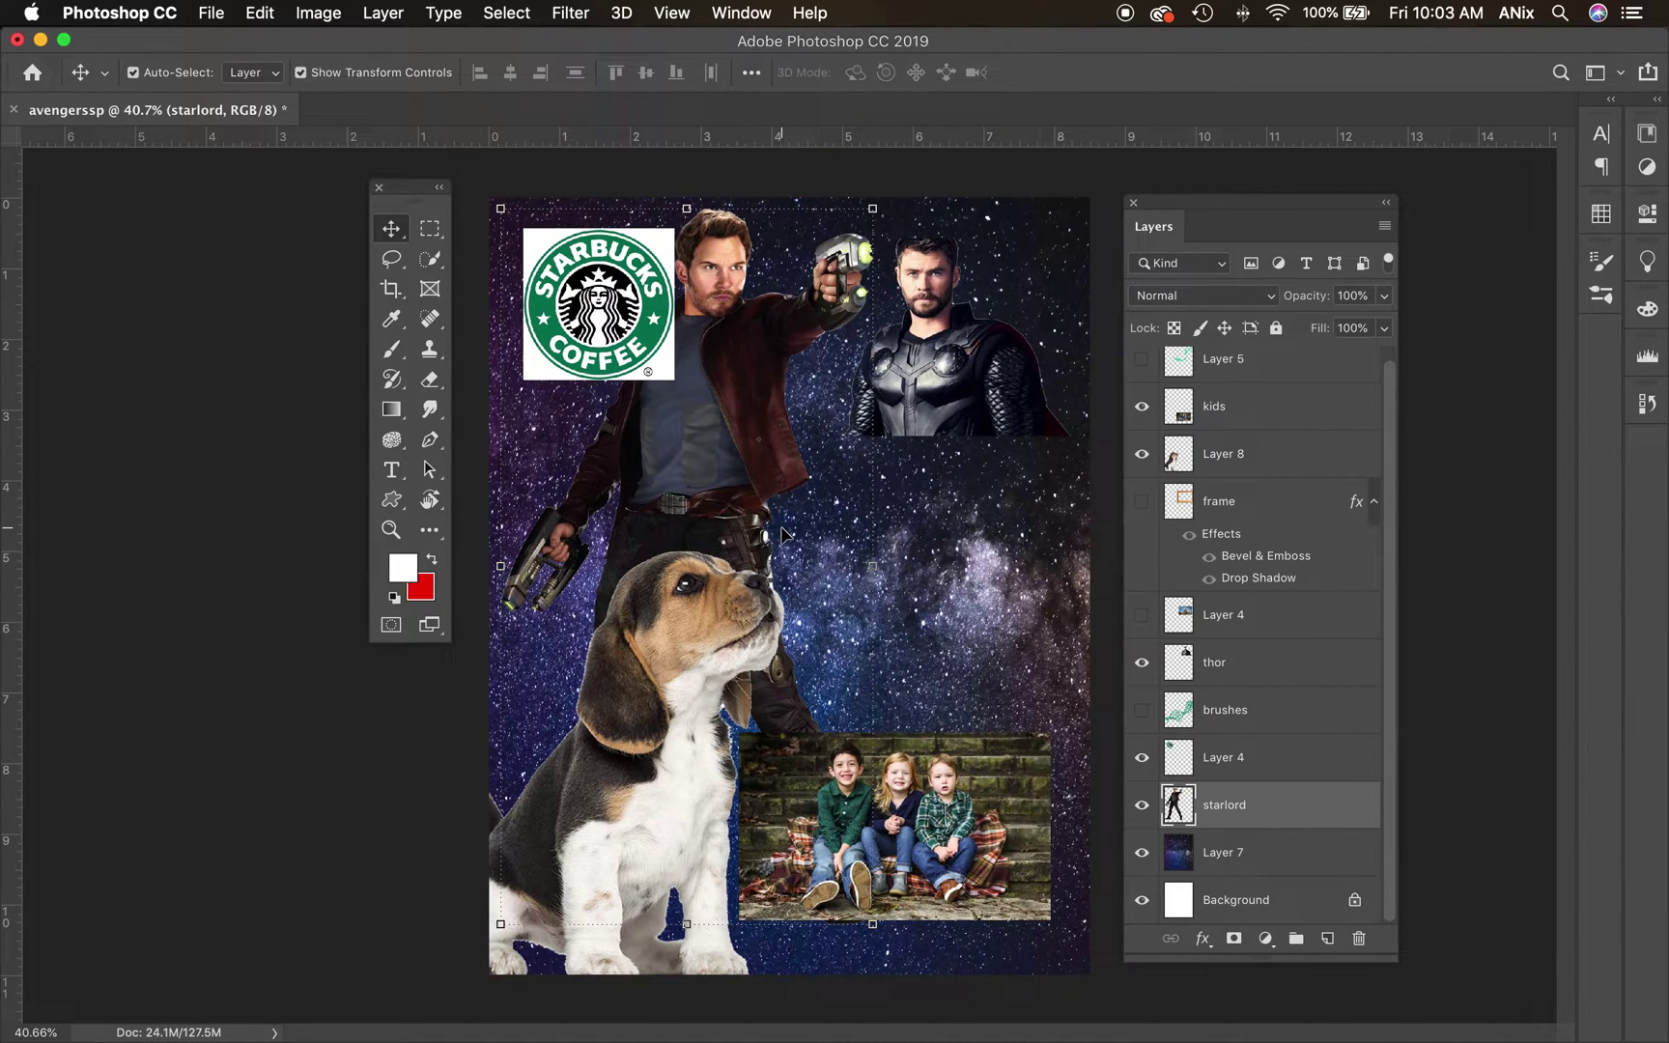
Step: Set the starlord layer's blend mode to Pin Light
left_click(1183, 298)
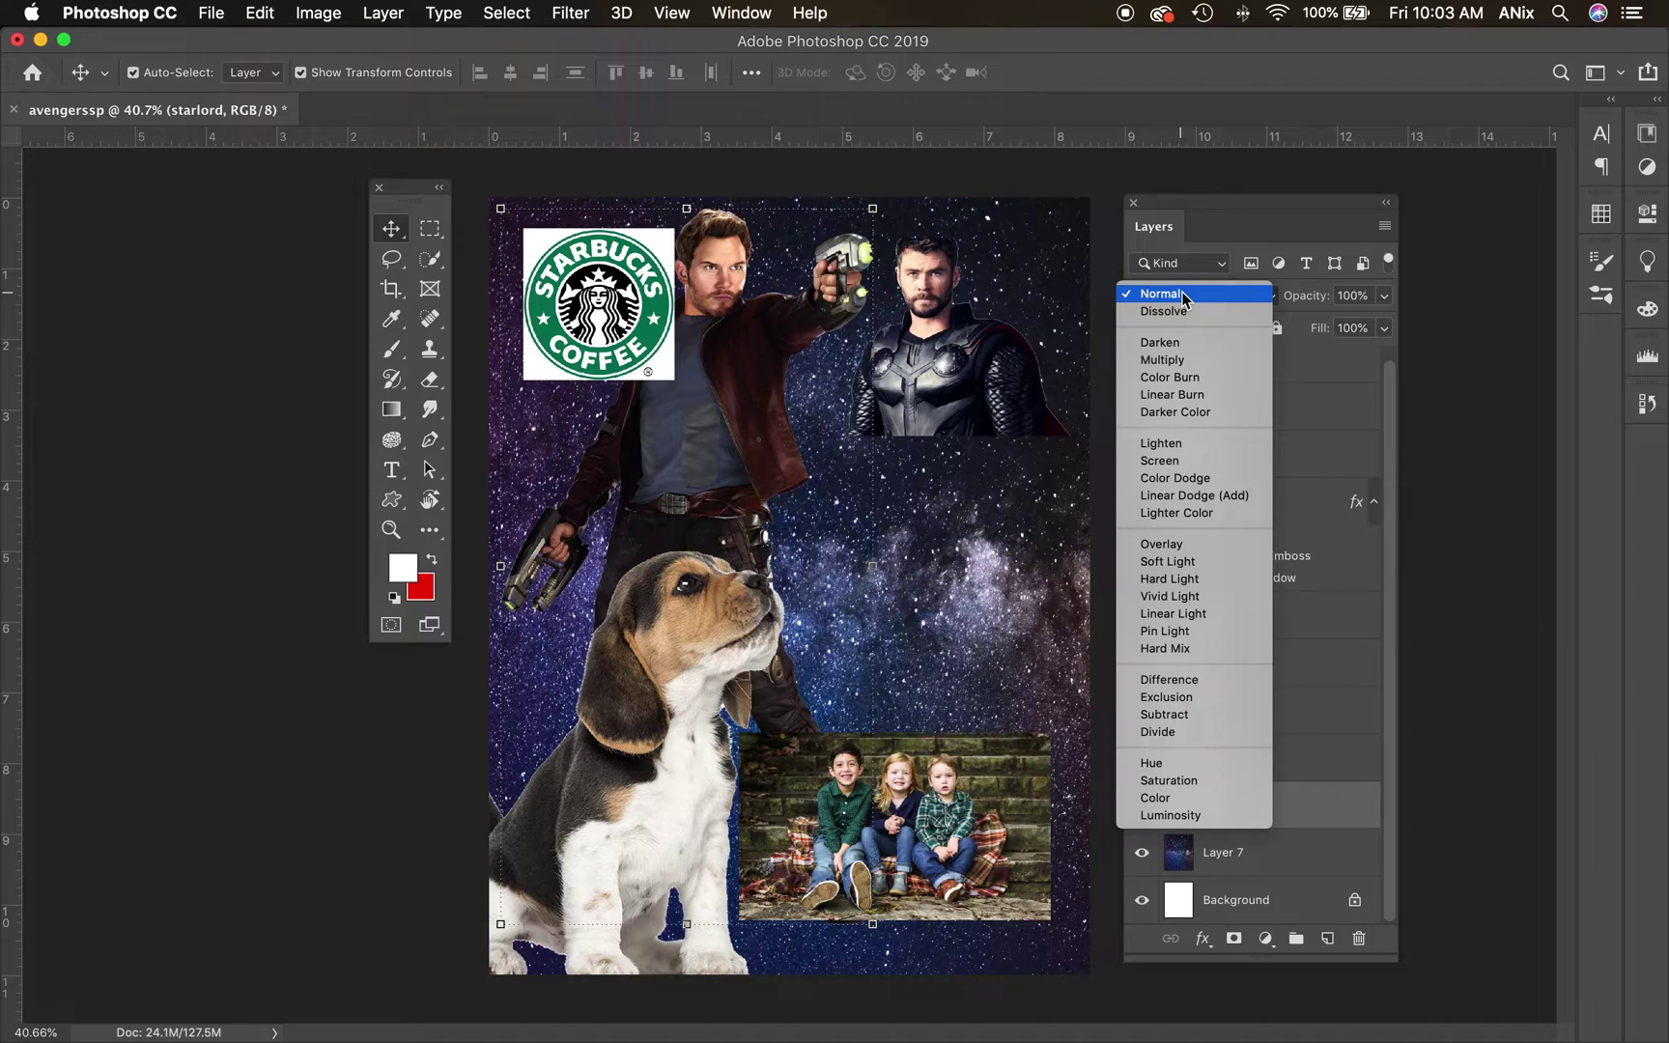
left_click(1314, 811)
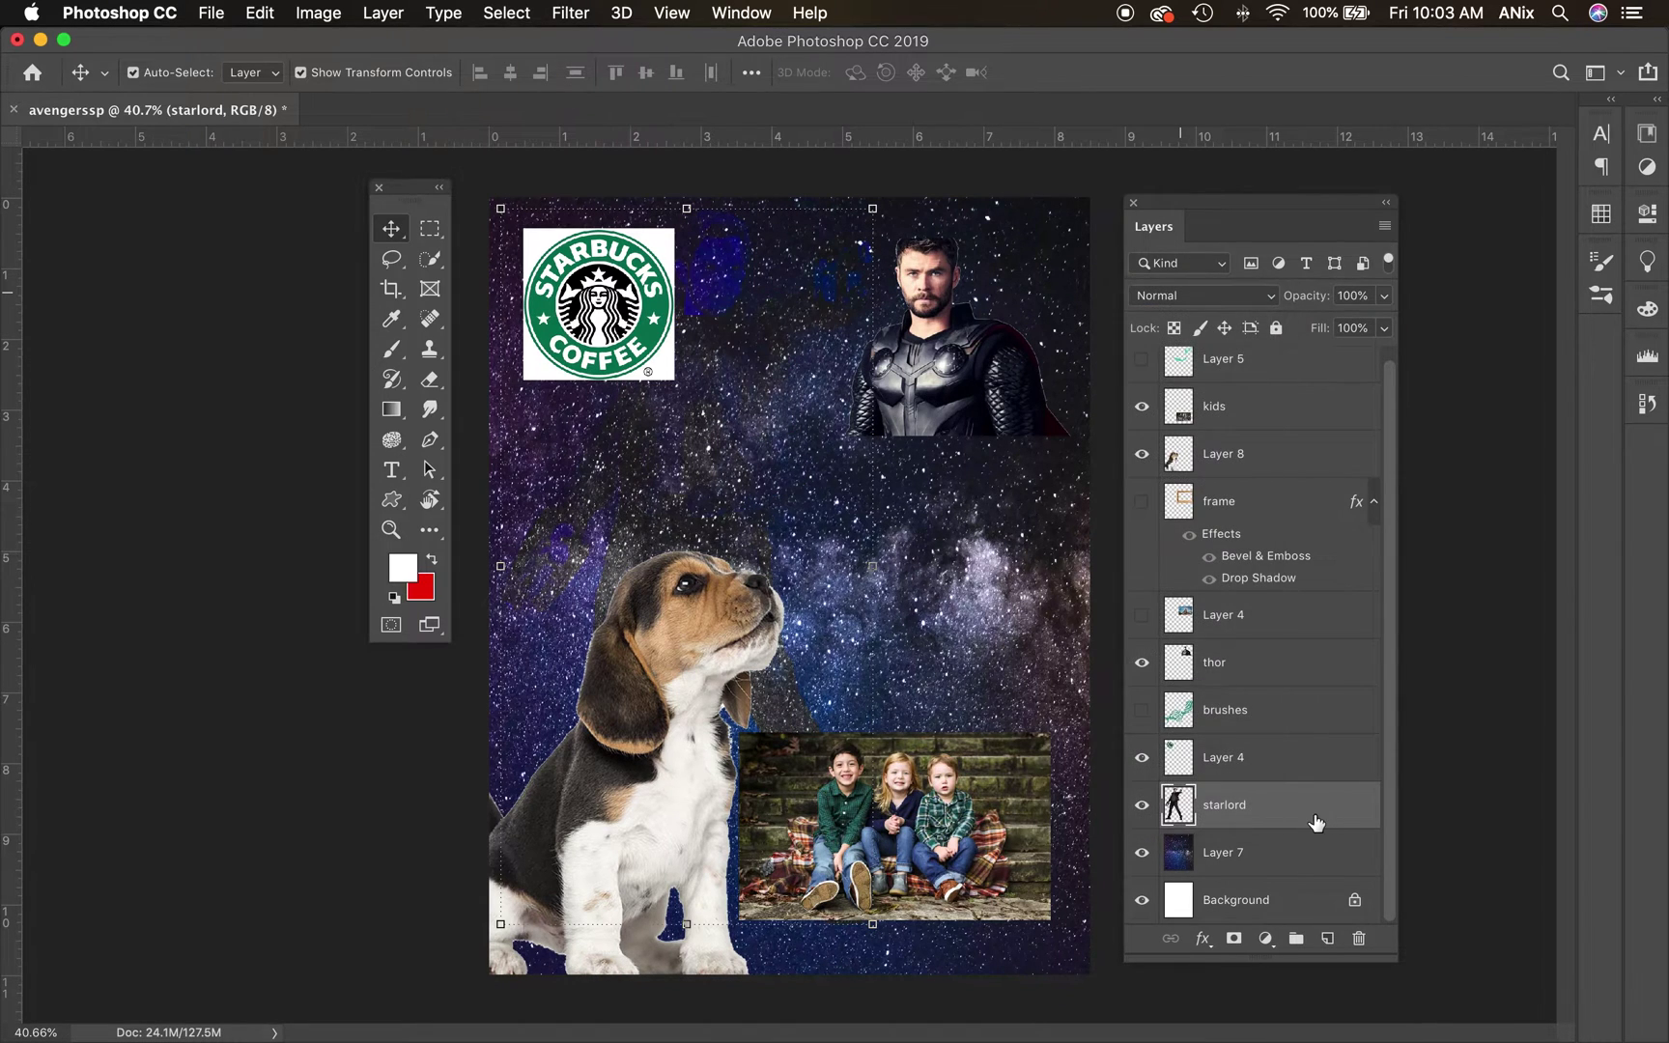
left_click(1258, 300)
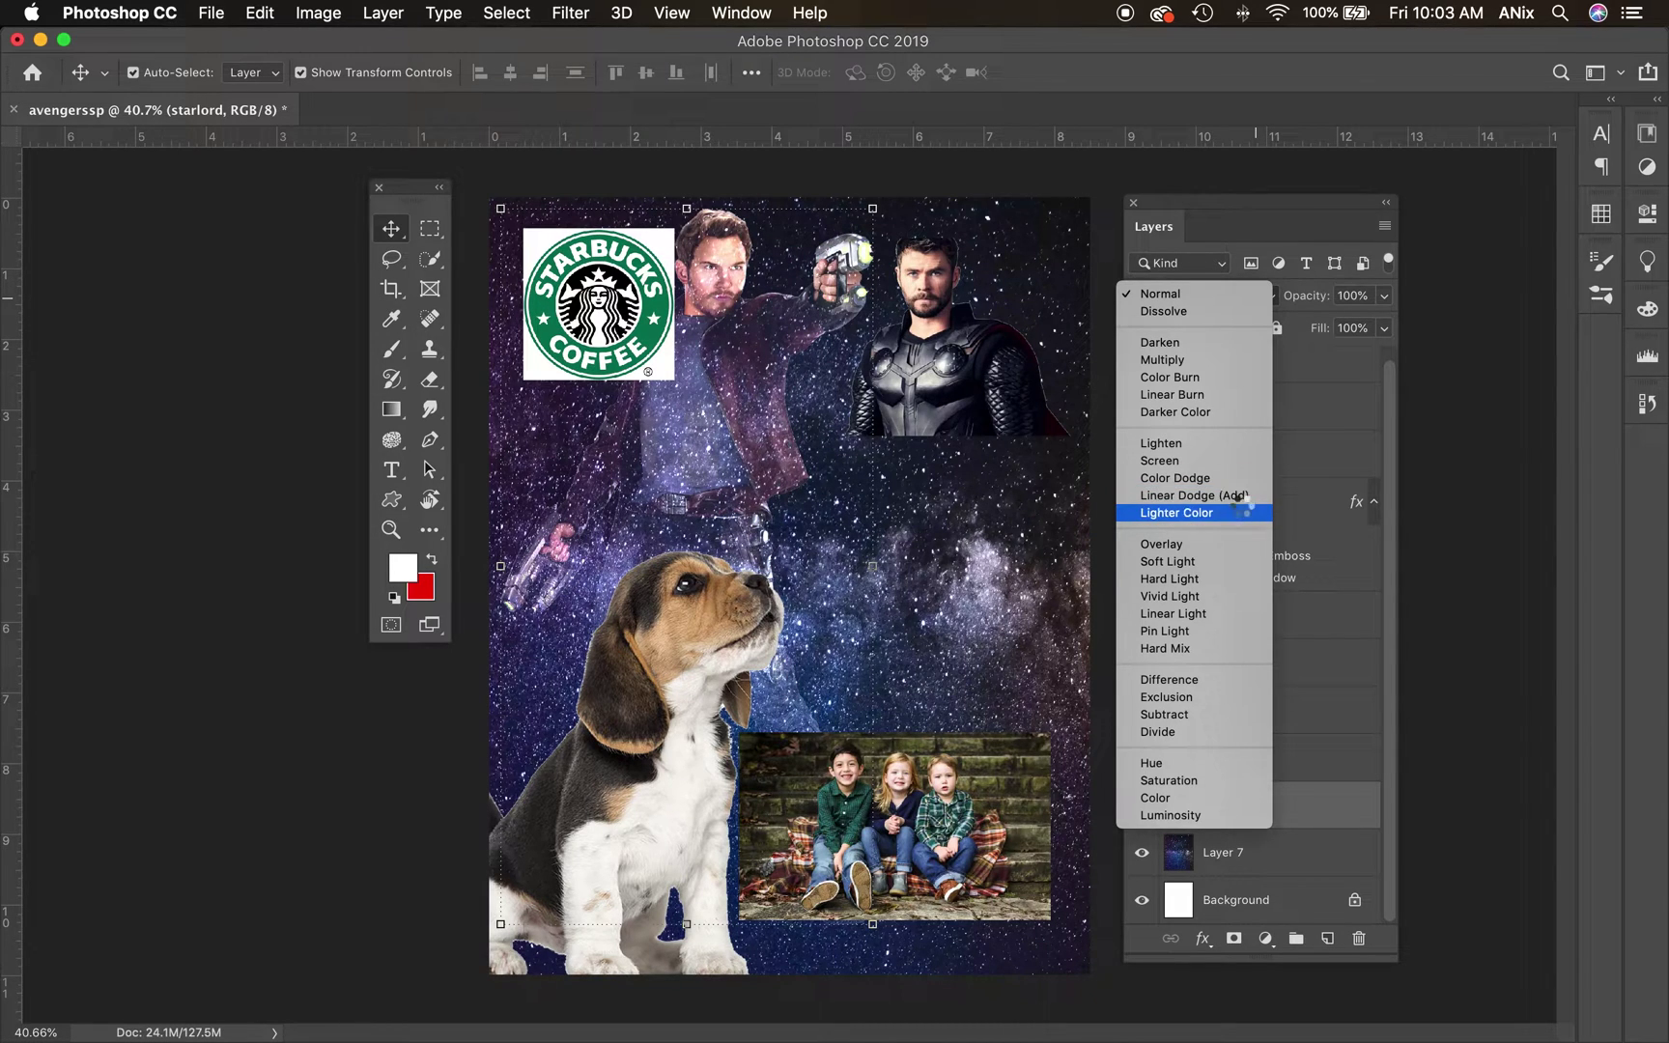
left_click(1227, 632)
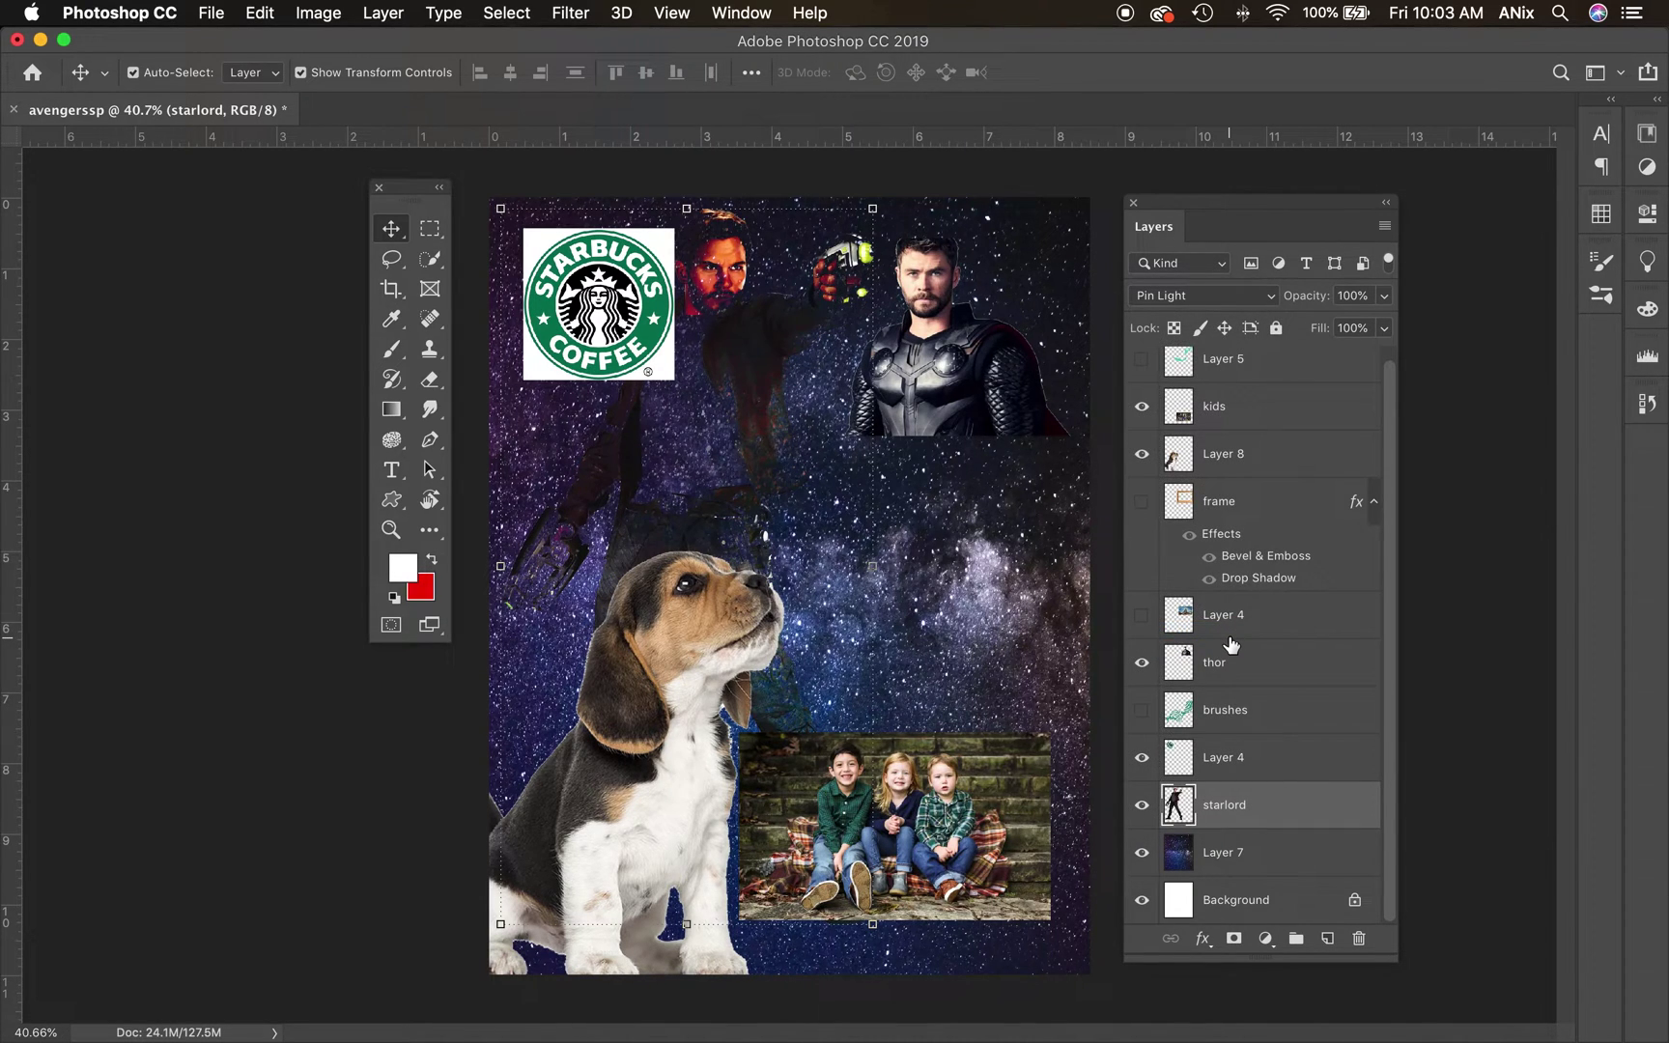
left_click(593, 333)
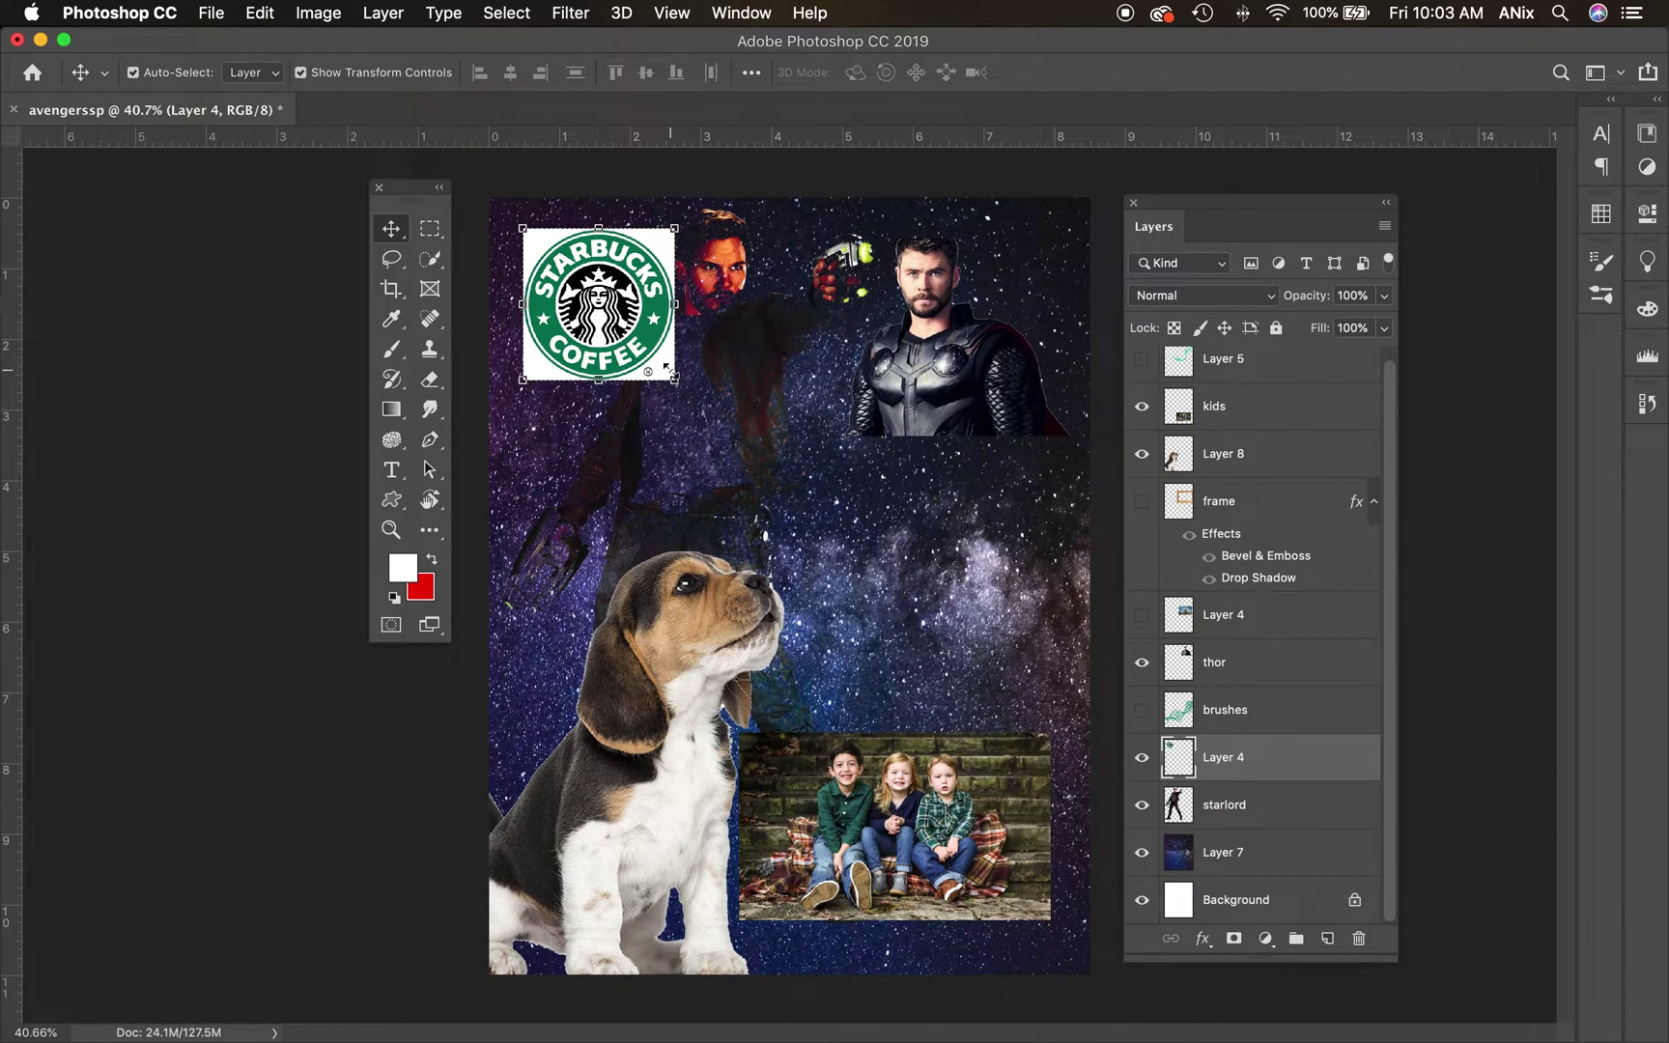
Step: Rotate the Starbucks logo -12.45° and shift Star-Lord about 0.4 in to the right
mouse_move(683, 394)
left_mouse_down()
mouse_move(692, 363)
mouse_move(796, 454)
mouse_move(720, 386)
mouse_move(688, 393)
left_mouse_up()
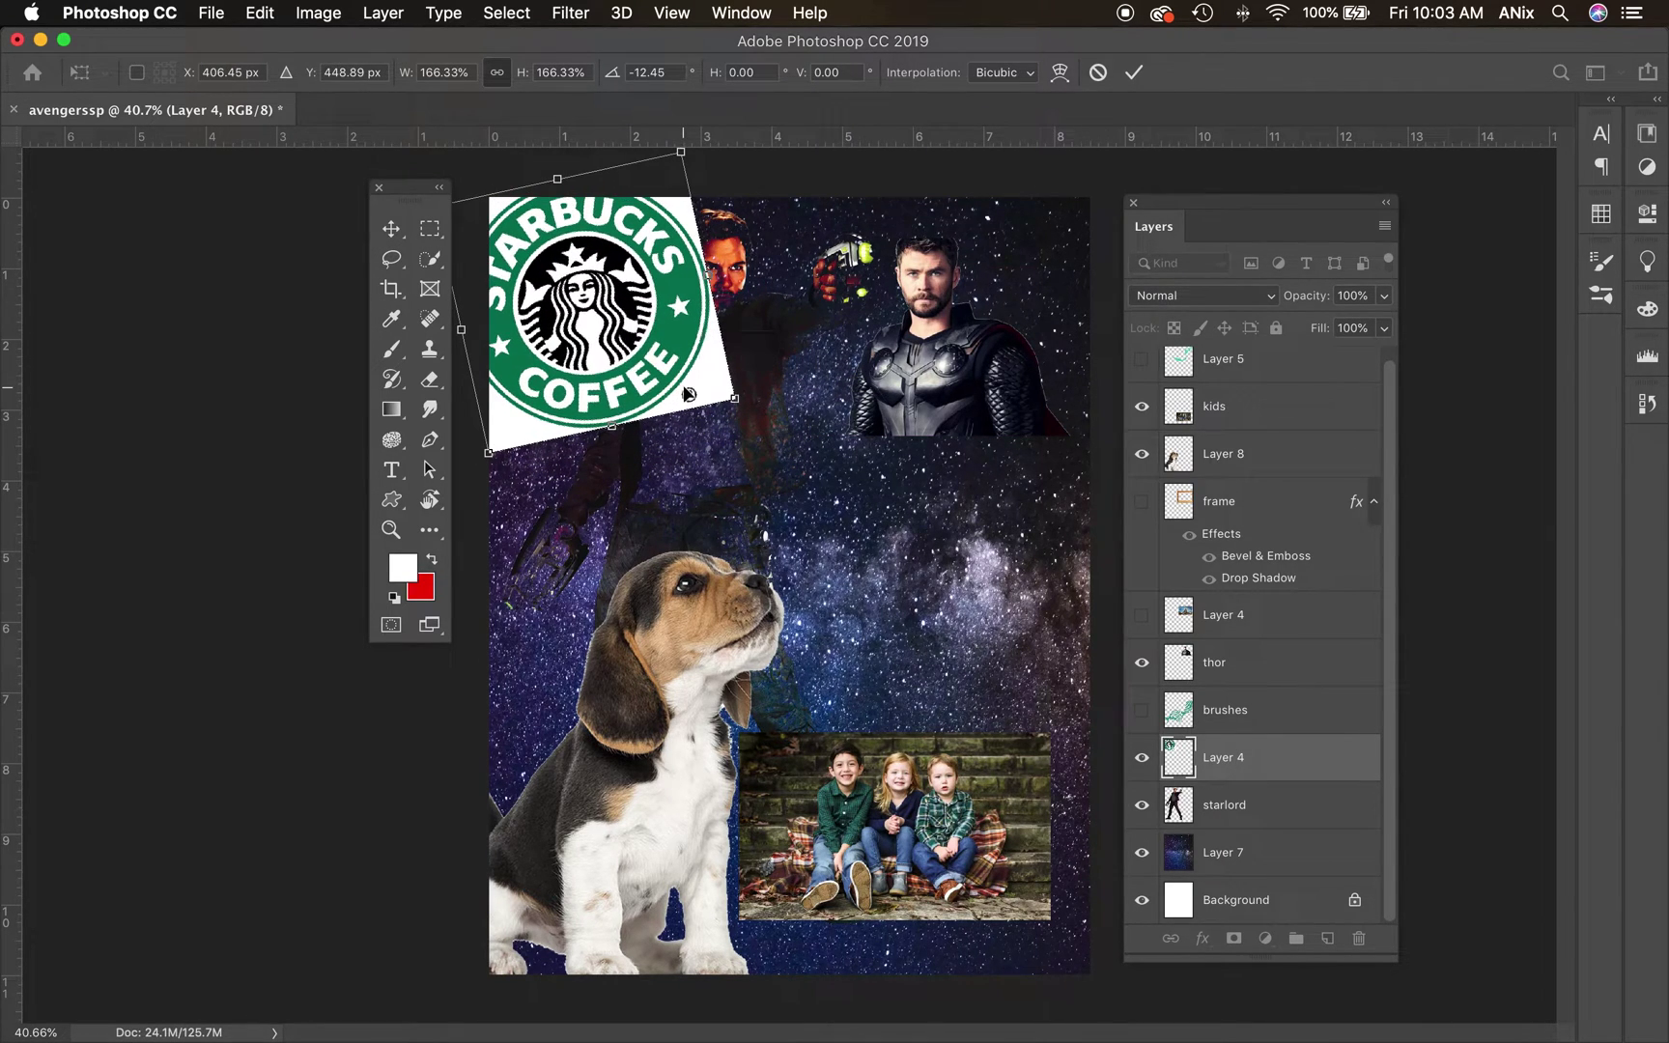
key("Return")
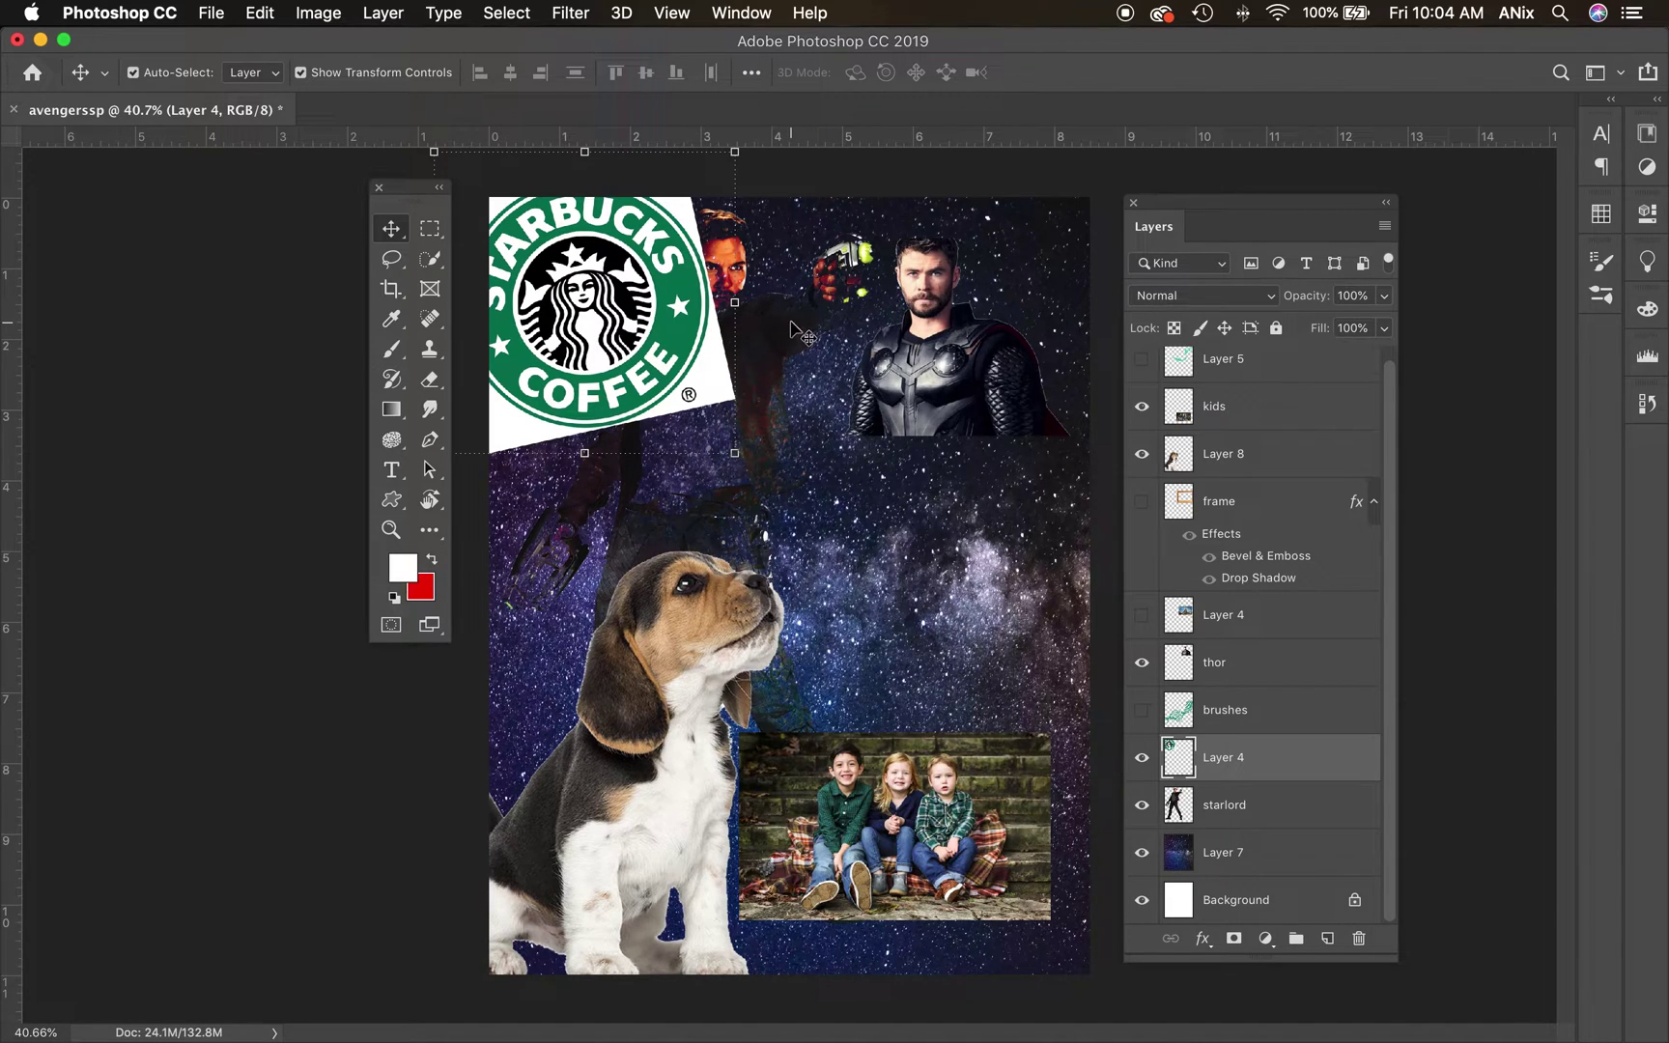
left_click_drag(781, 337, 803, 338)
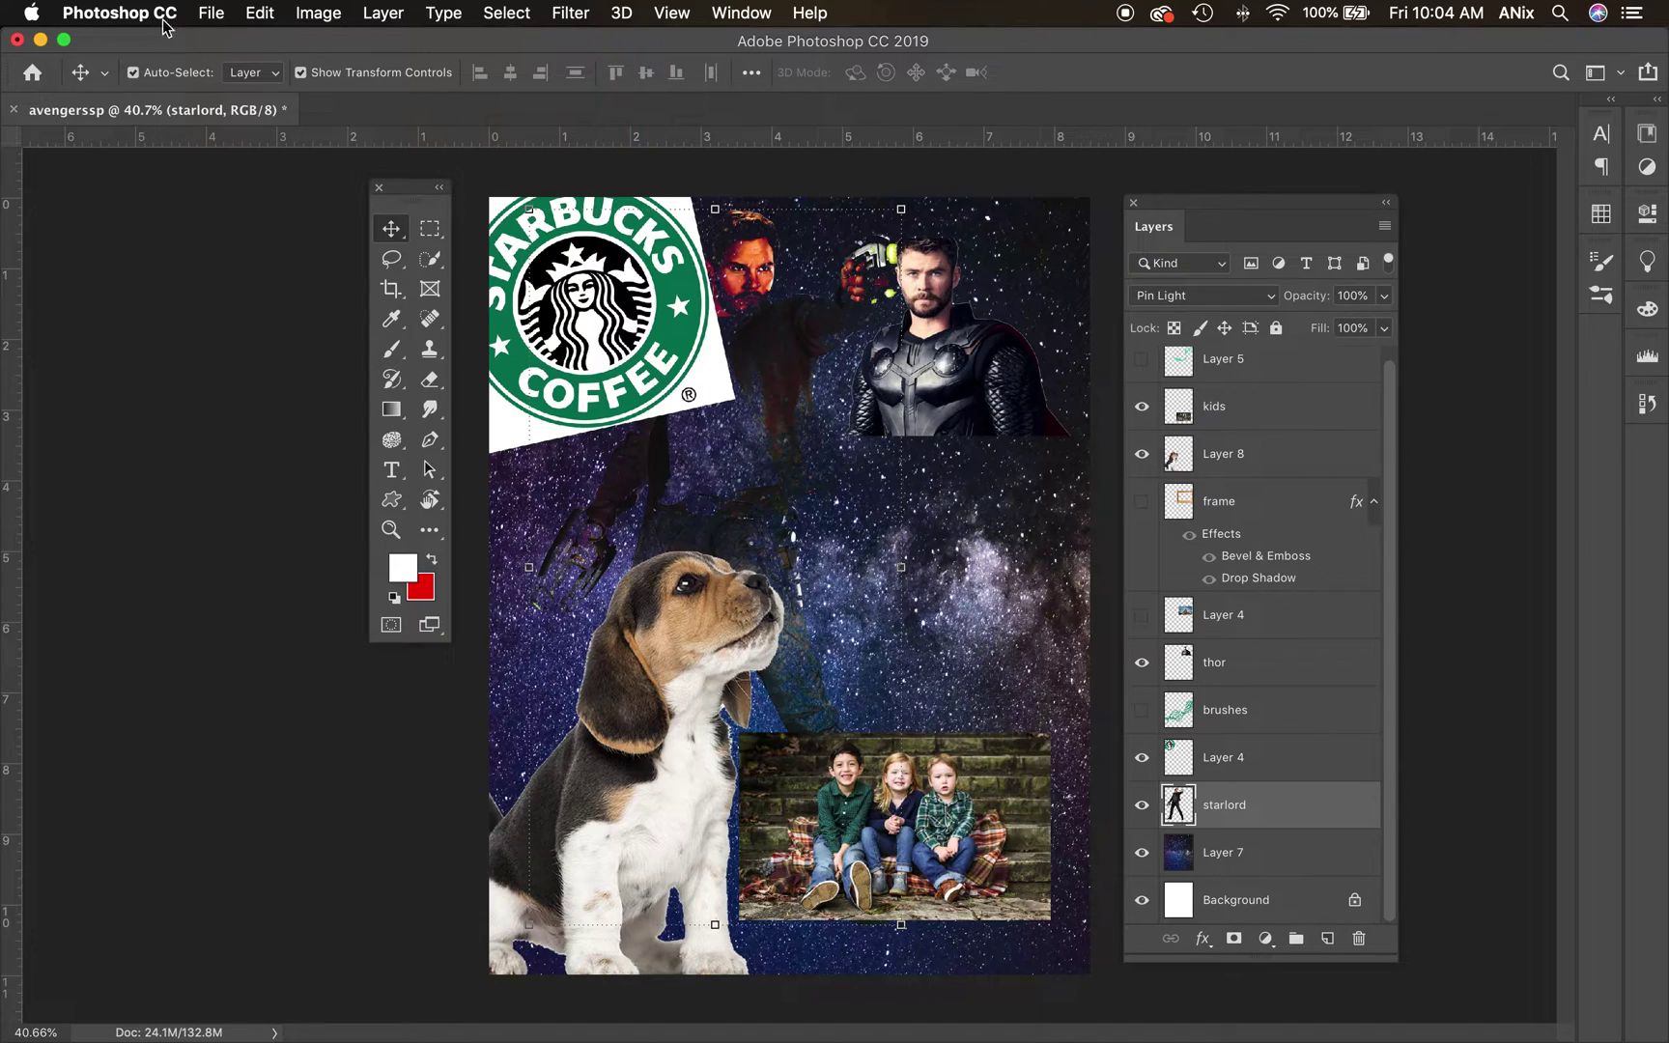
Step: Set the Starbucks logo layer (Layer 4) to the Linear Dodge (Add) blend mode
left_click(1006, 401)
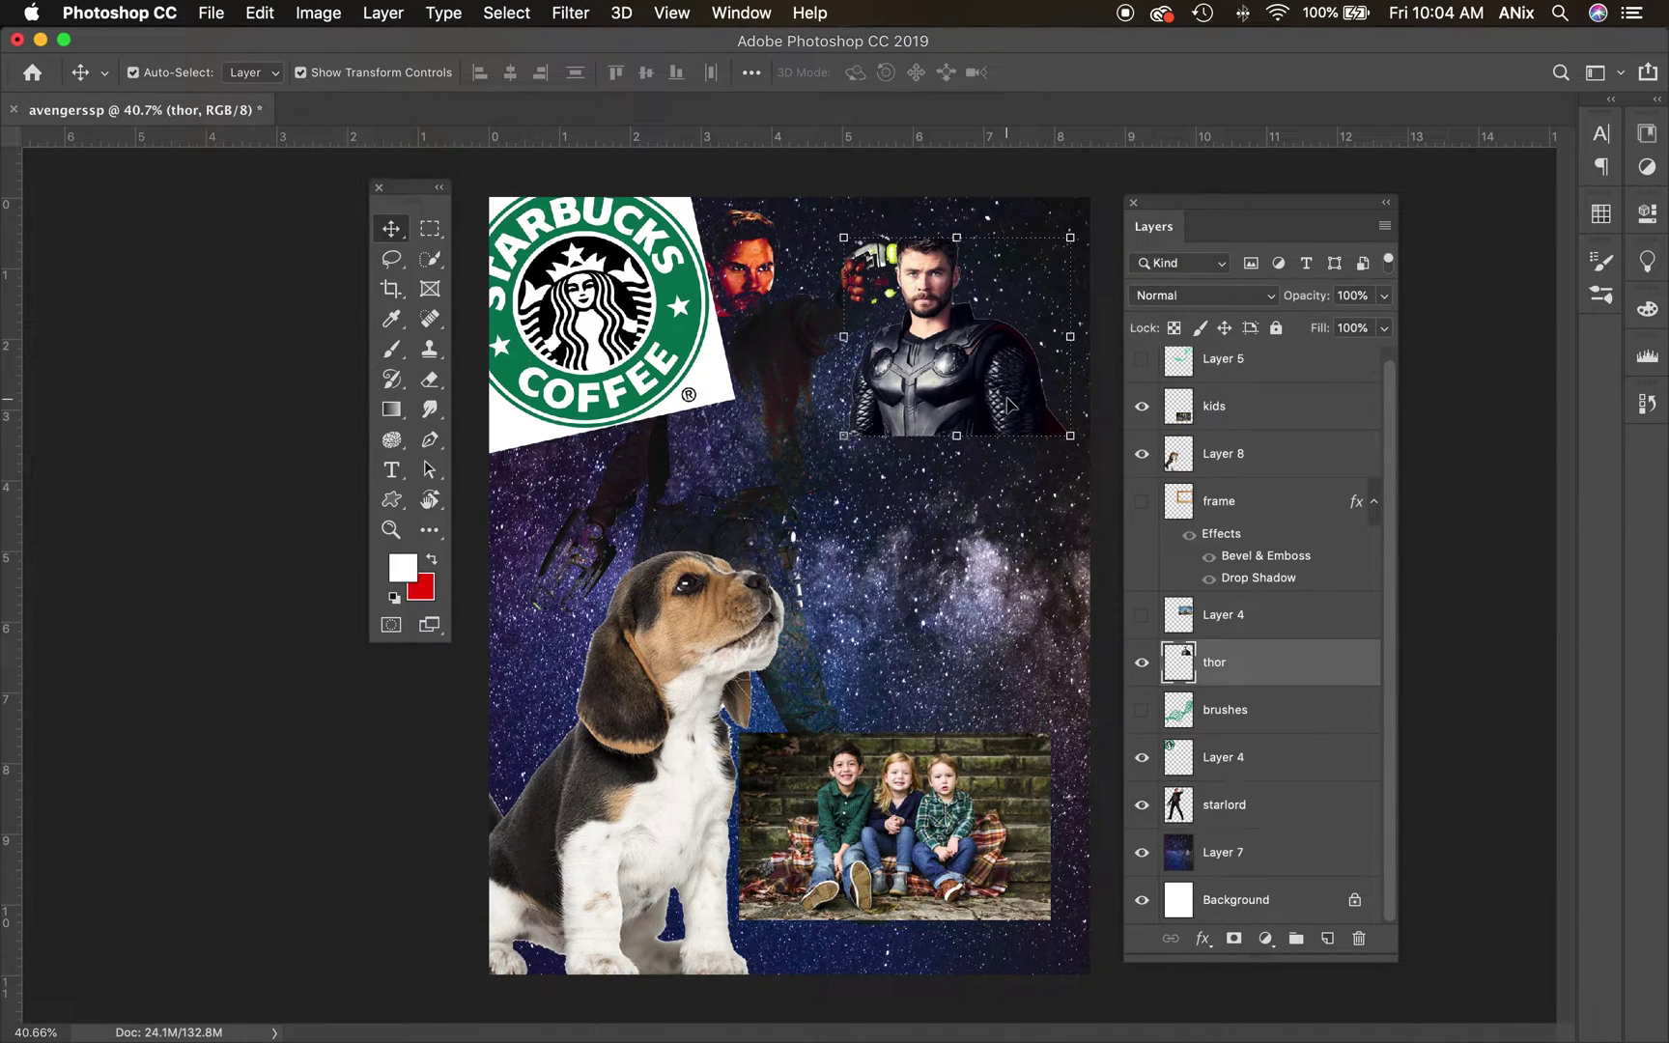
left_click(601, 770)
left_click(645, 314)
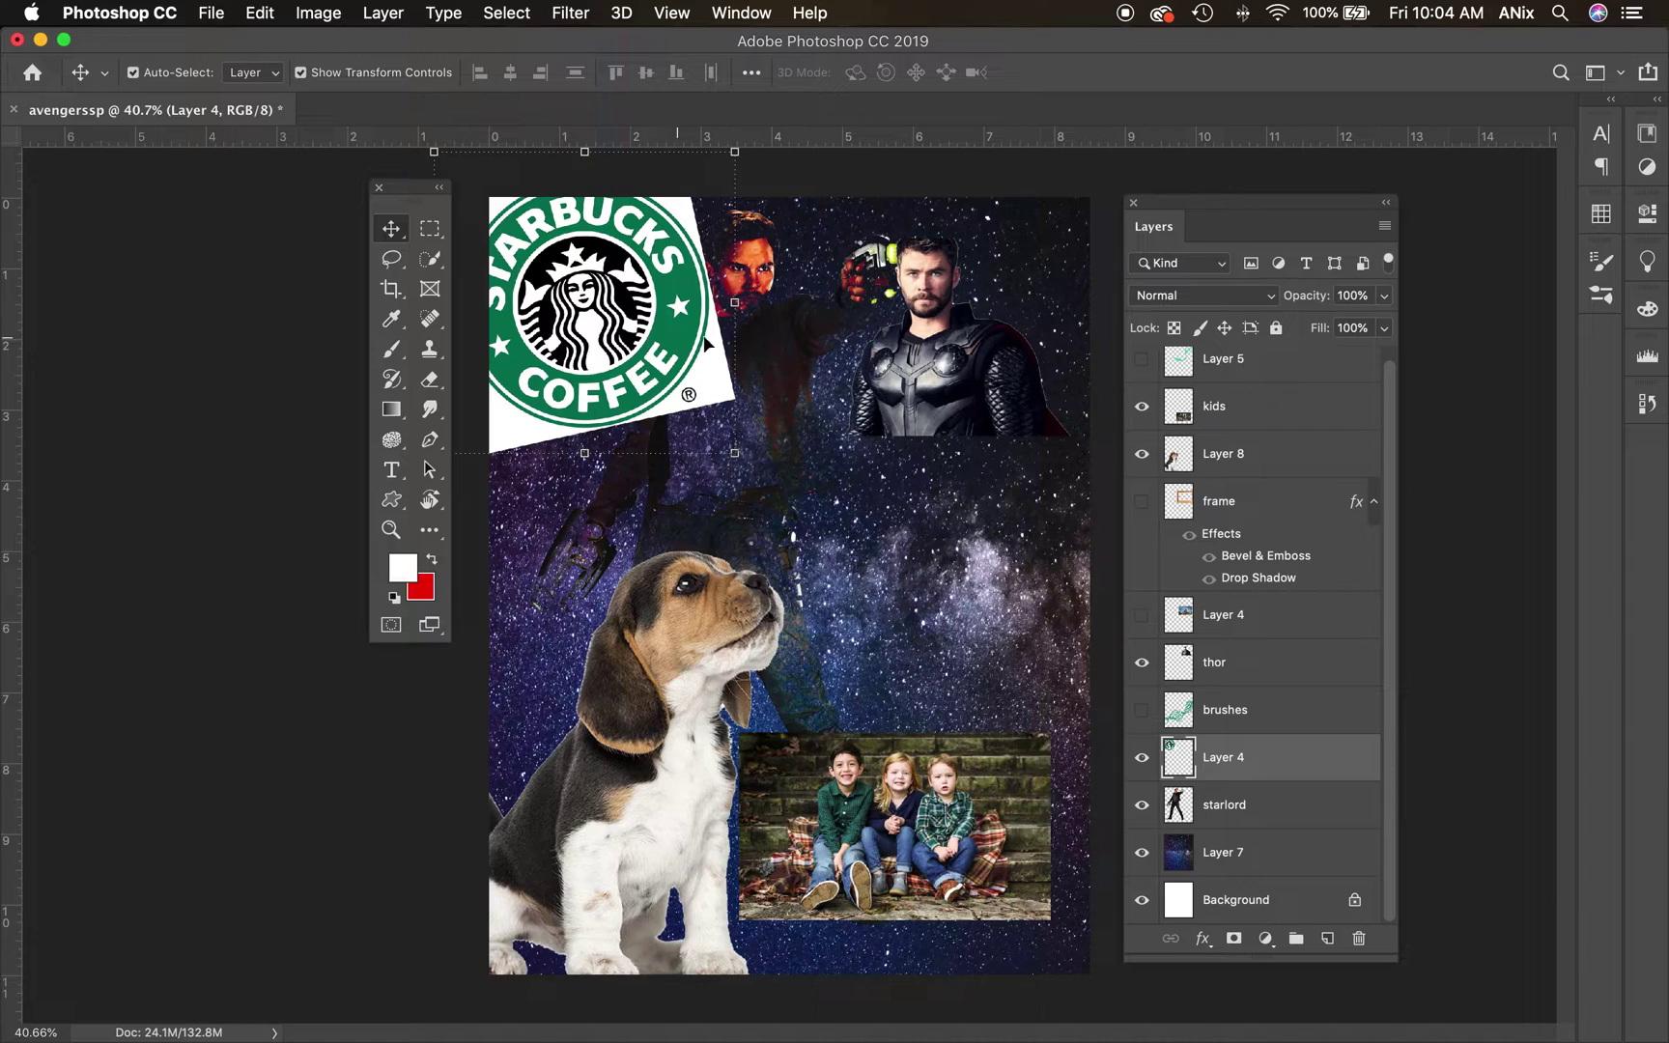
left_click(1243, 297)
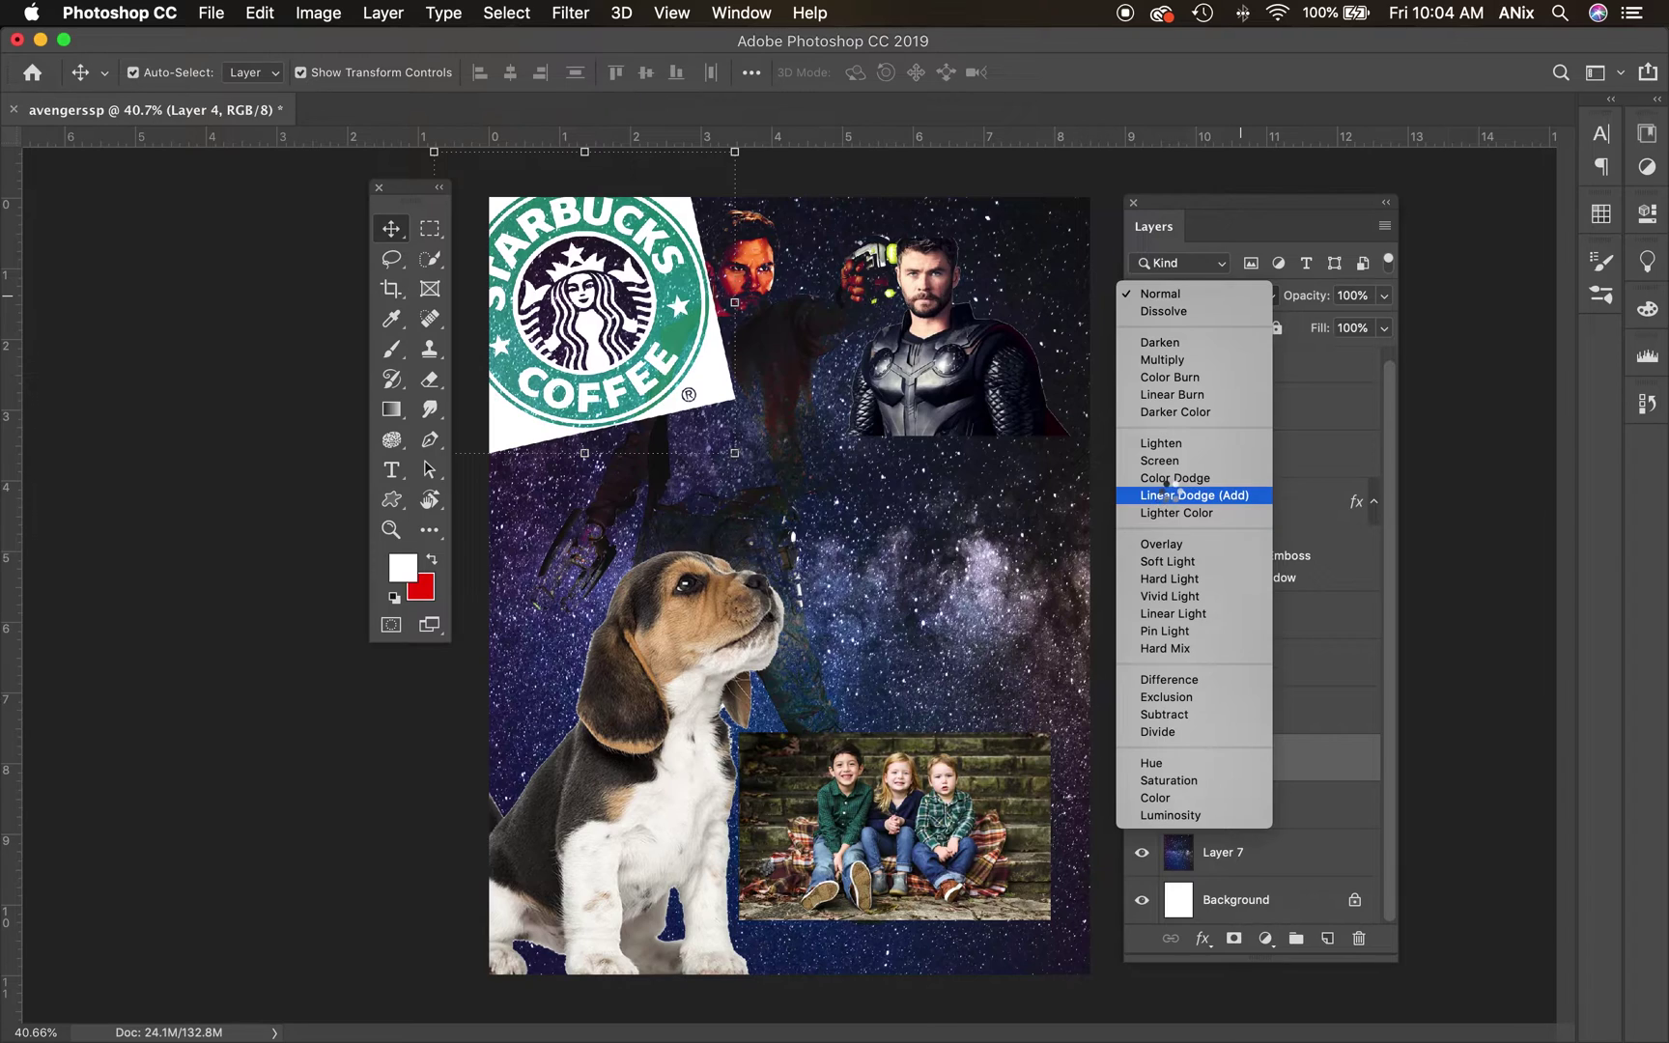
left_click(1170, 495)
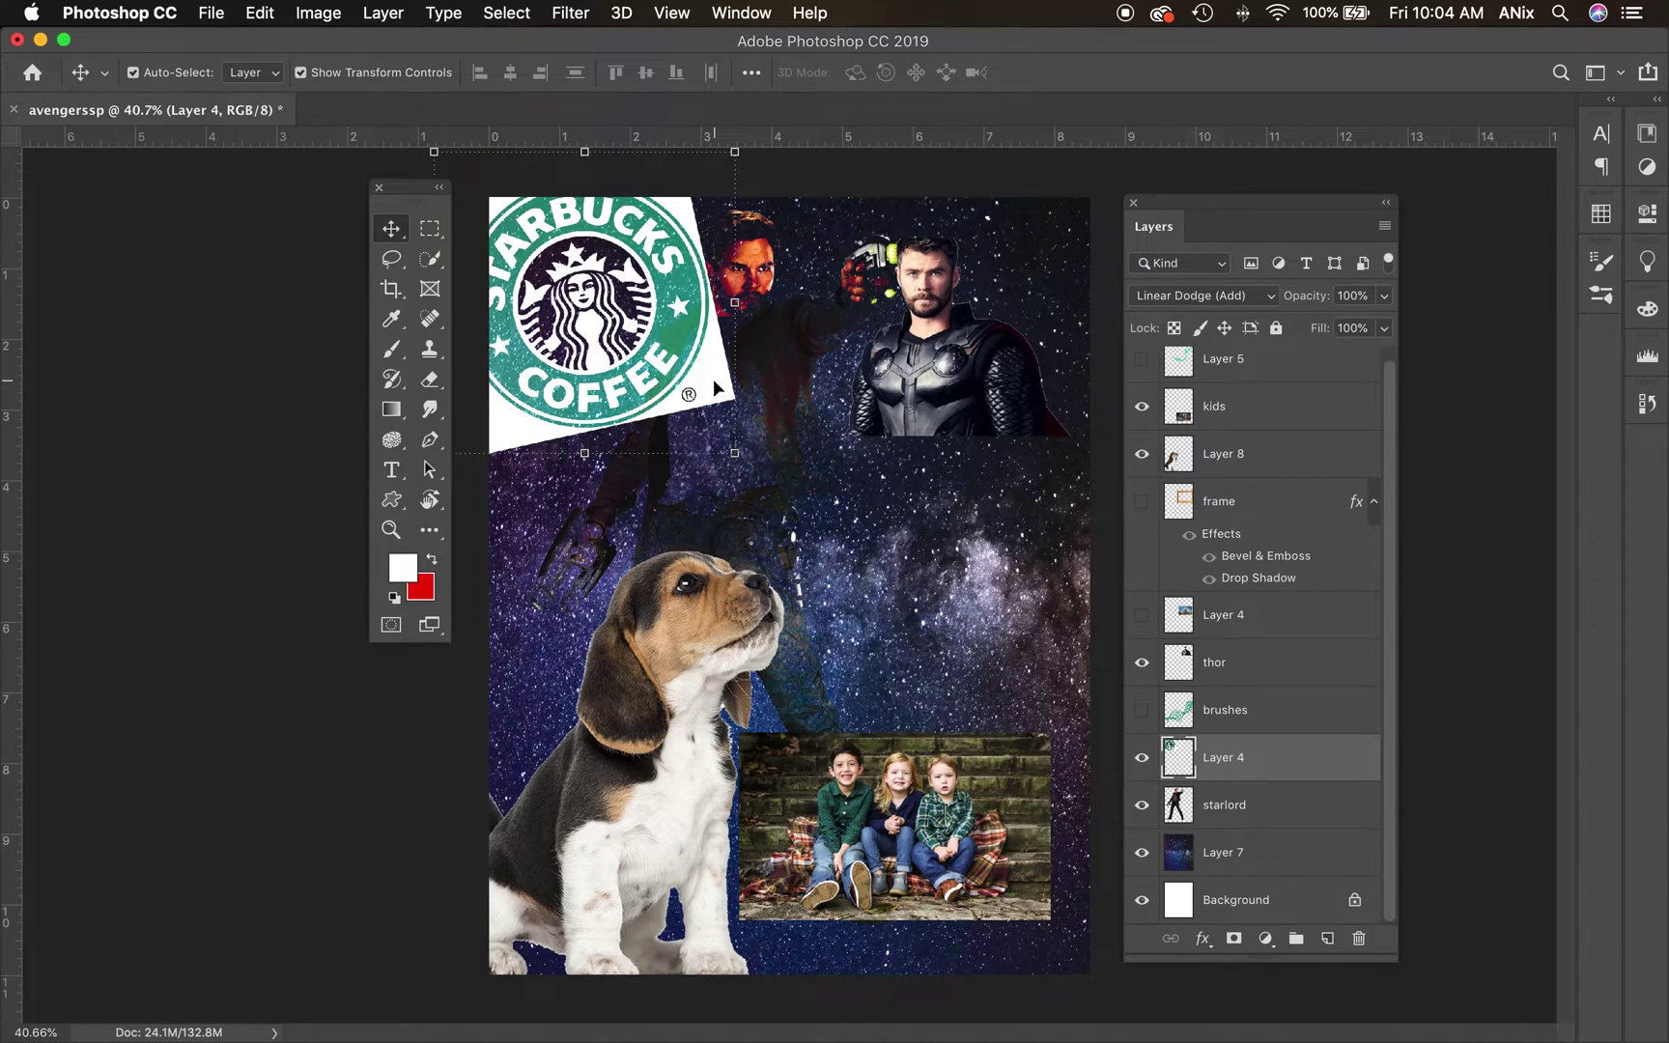
left_click(429, 378)
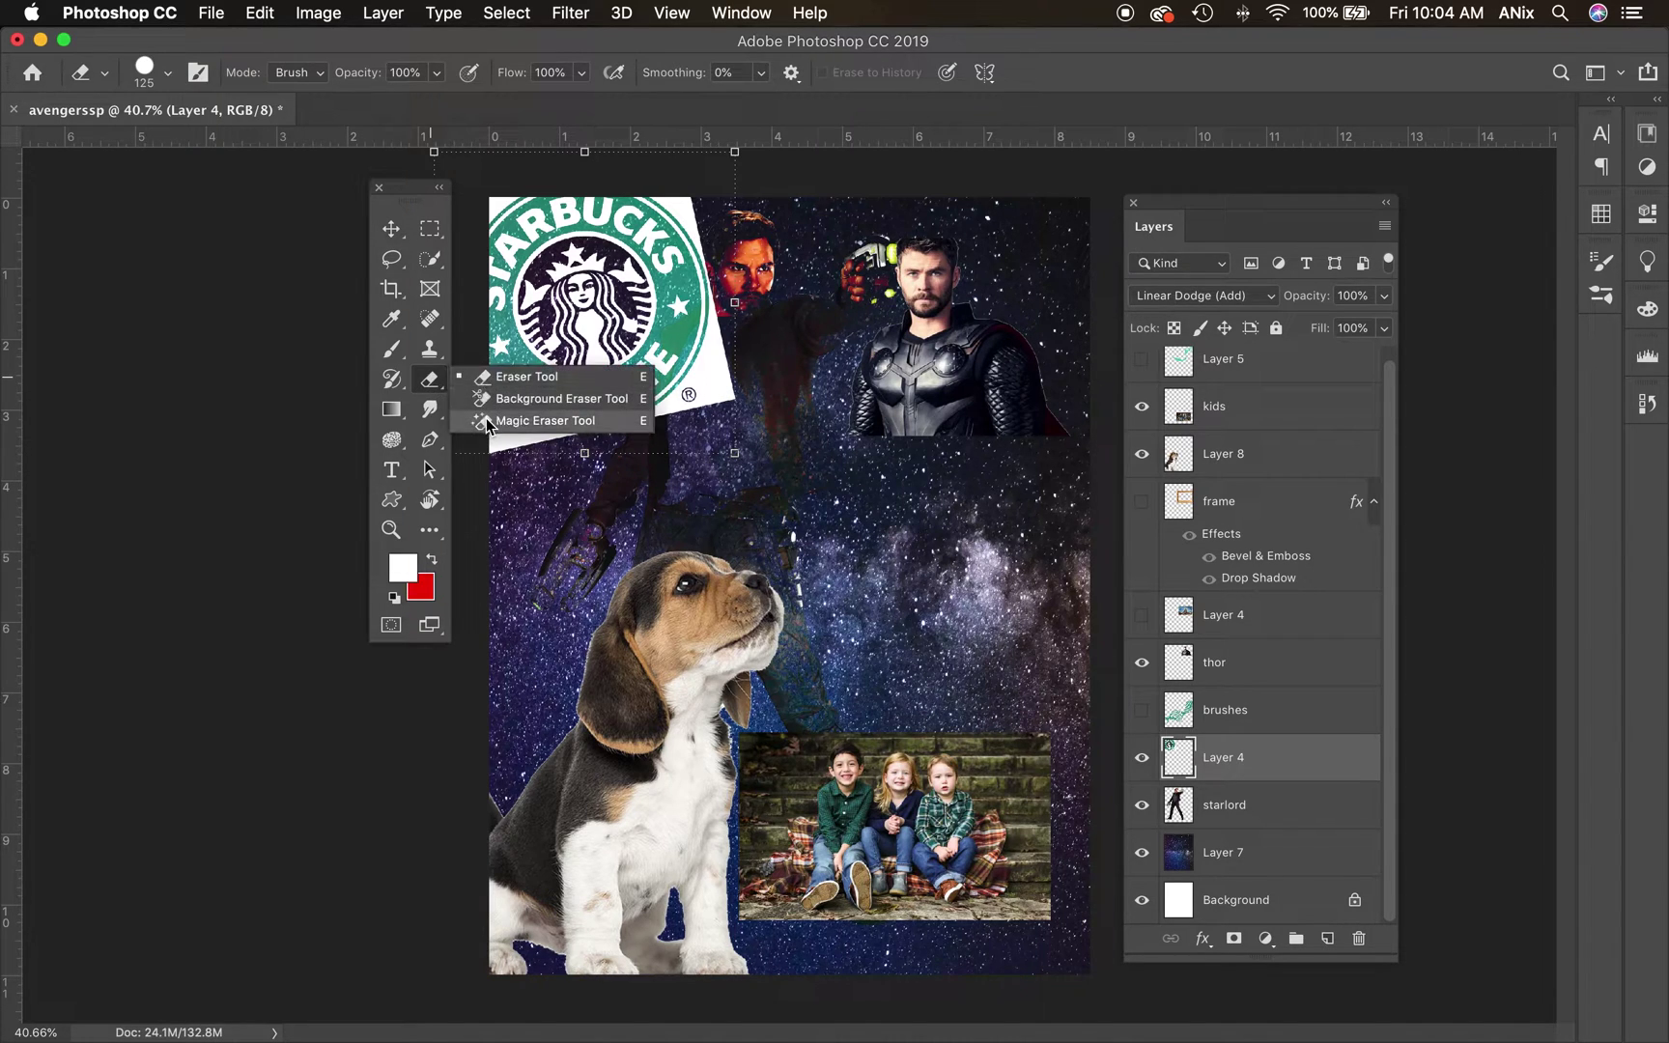
Step: Remove the logo's white backing with the Magic Eraser, then nudge the logo slightly lower
left_click(599, 422)
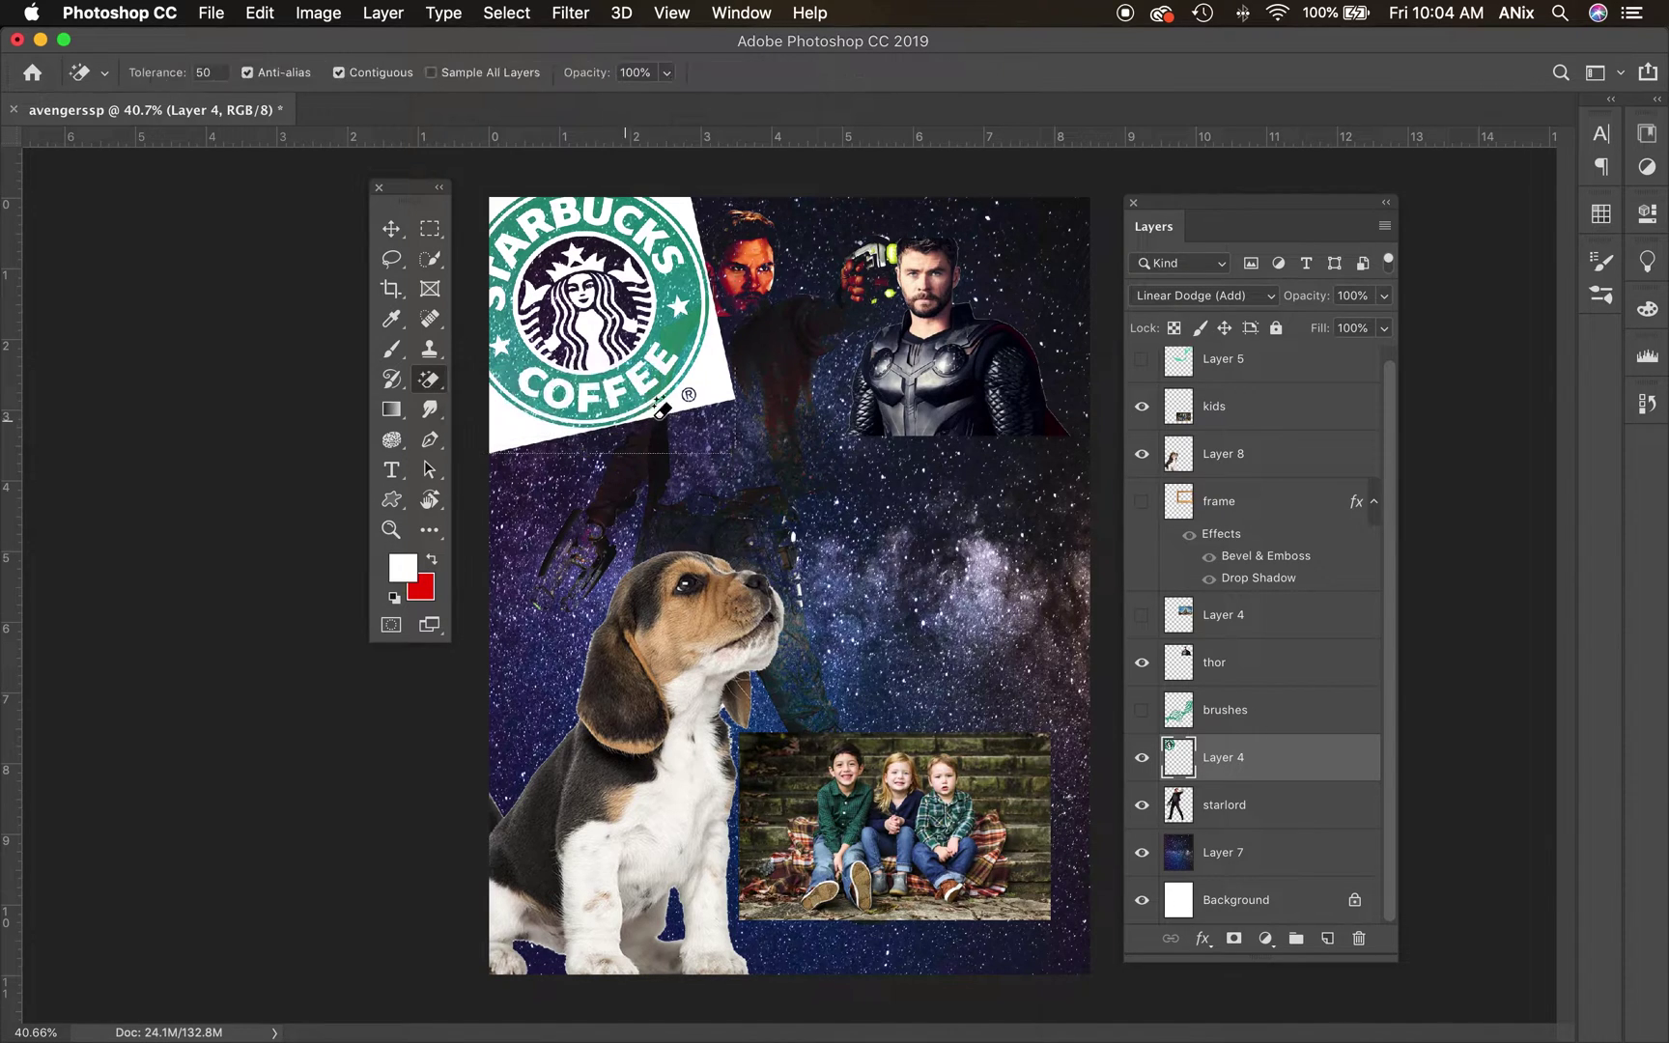
left_click(714, 366)
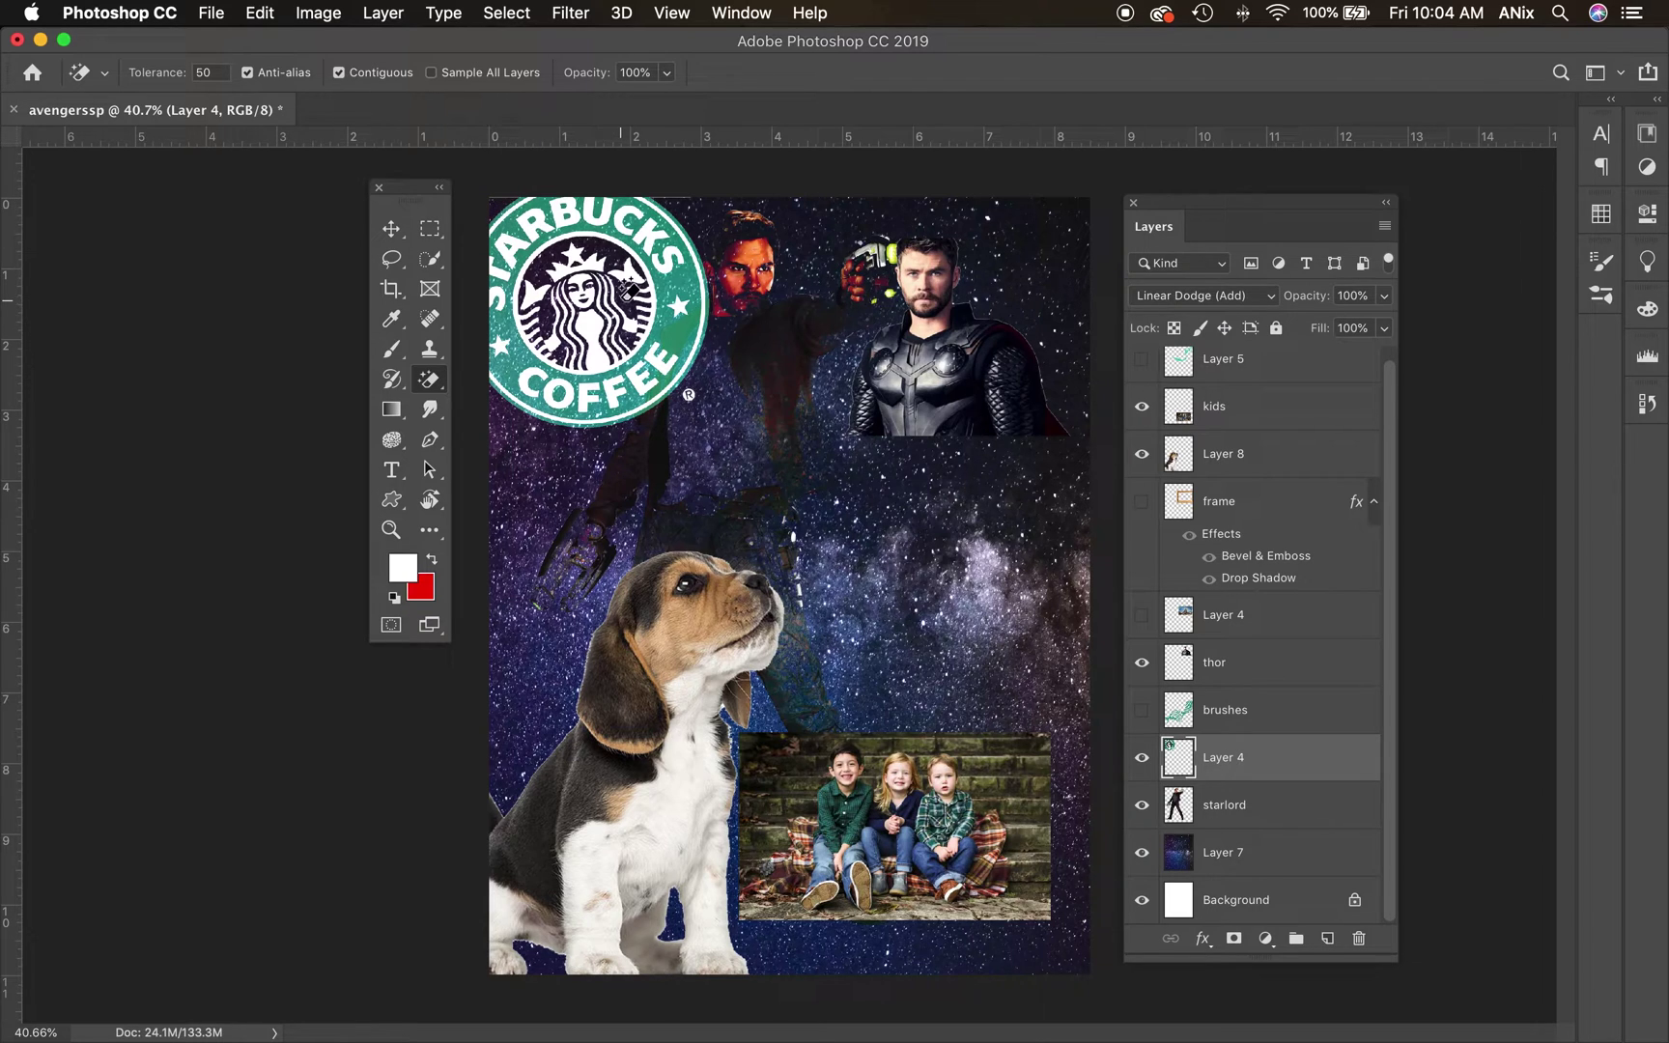
right_click(429, 386)
left_click(487, 369)
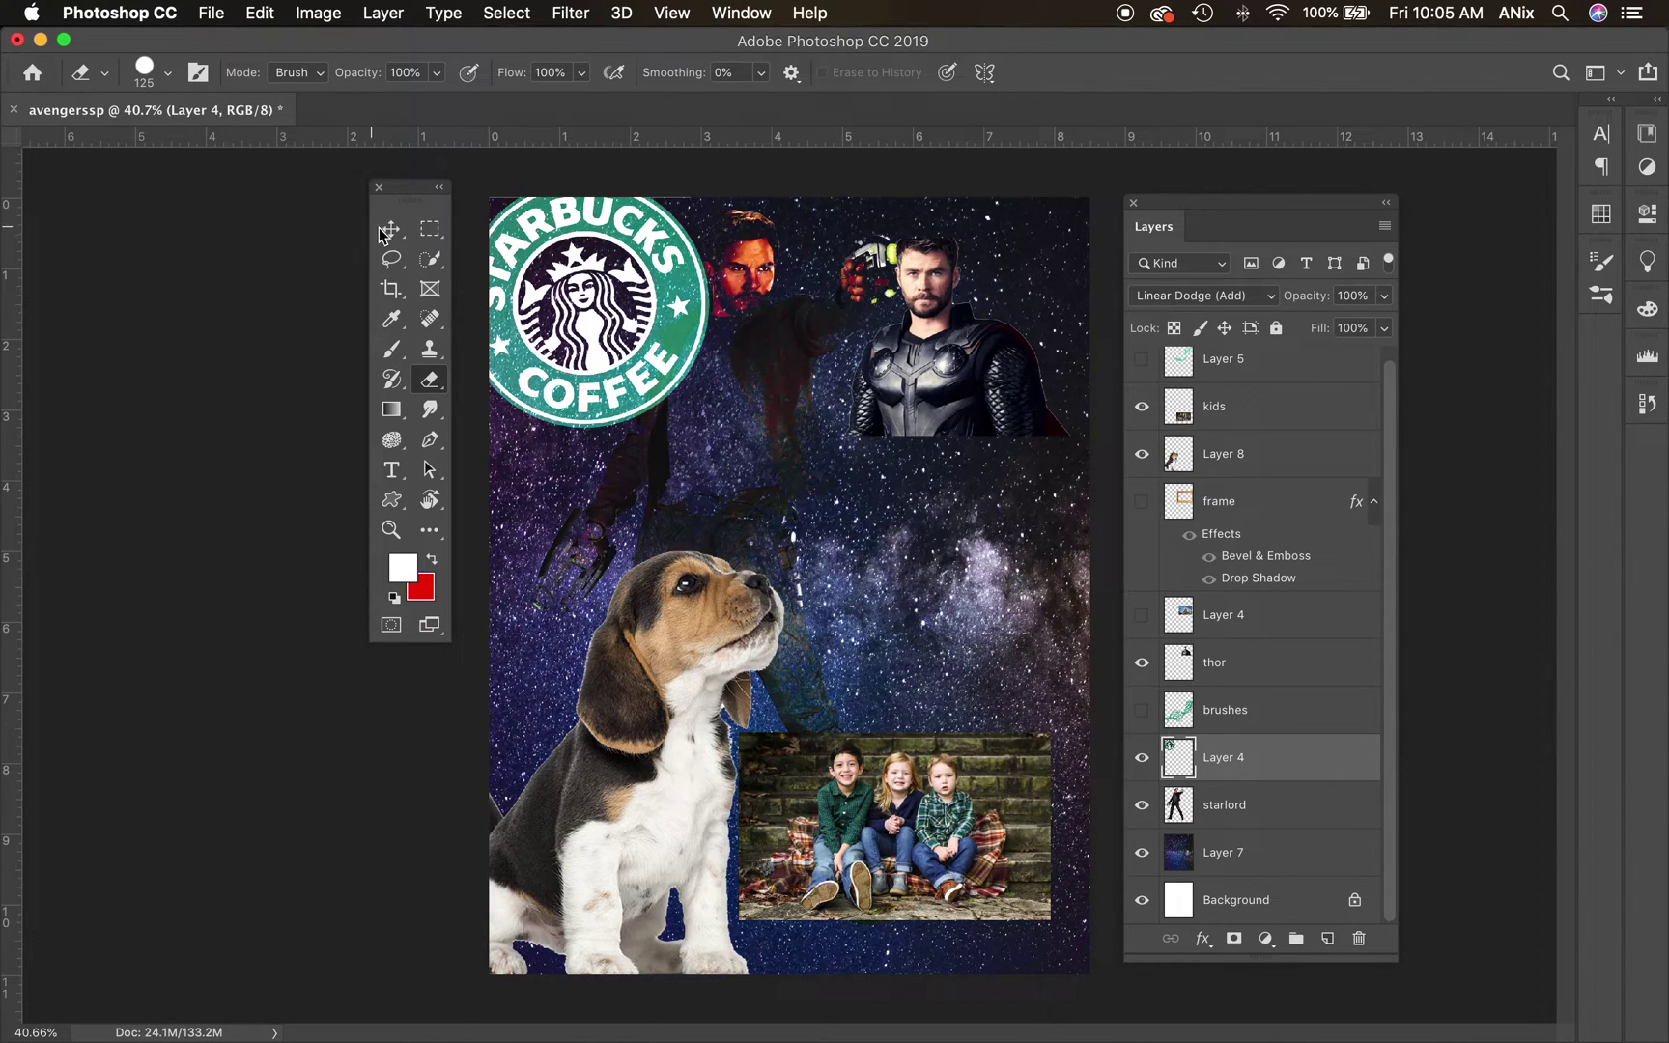
left_click(390, 230)
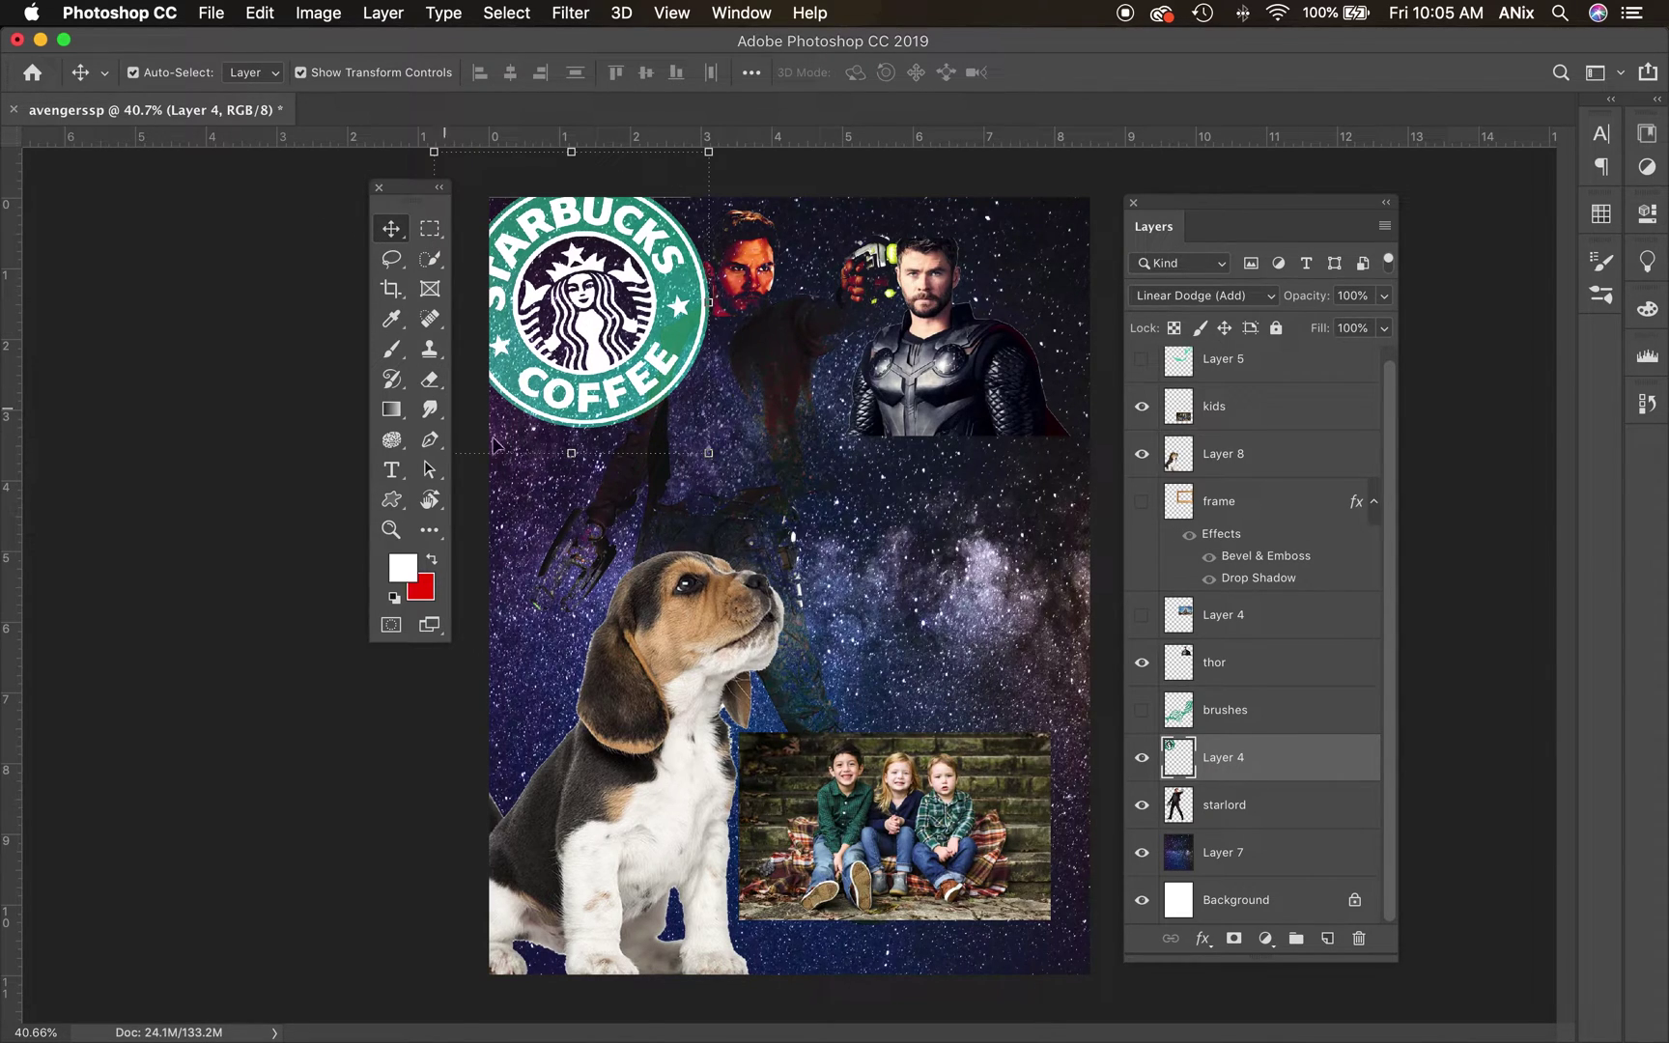
left_click_drag(657, 244, 655, 245)
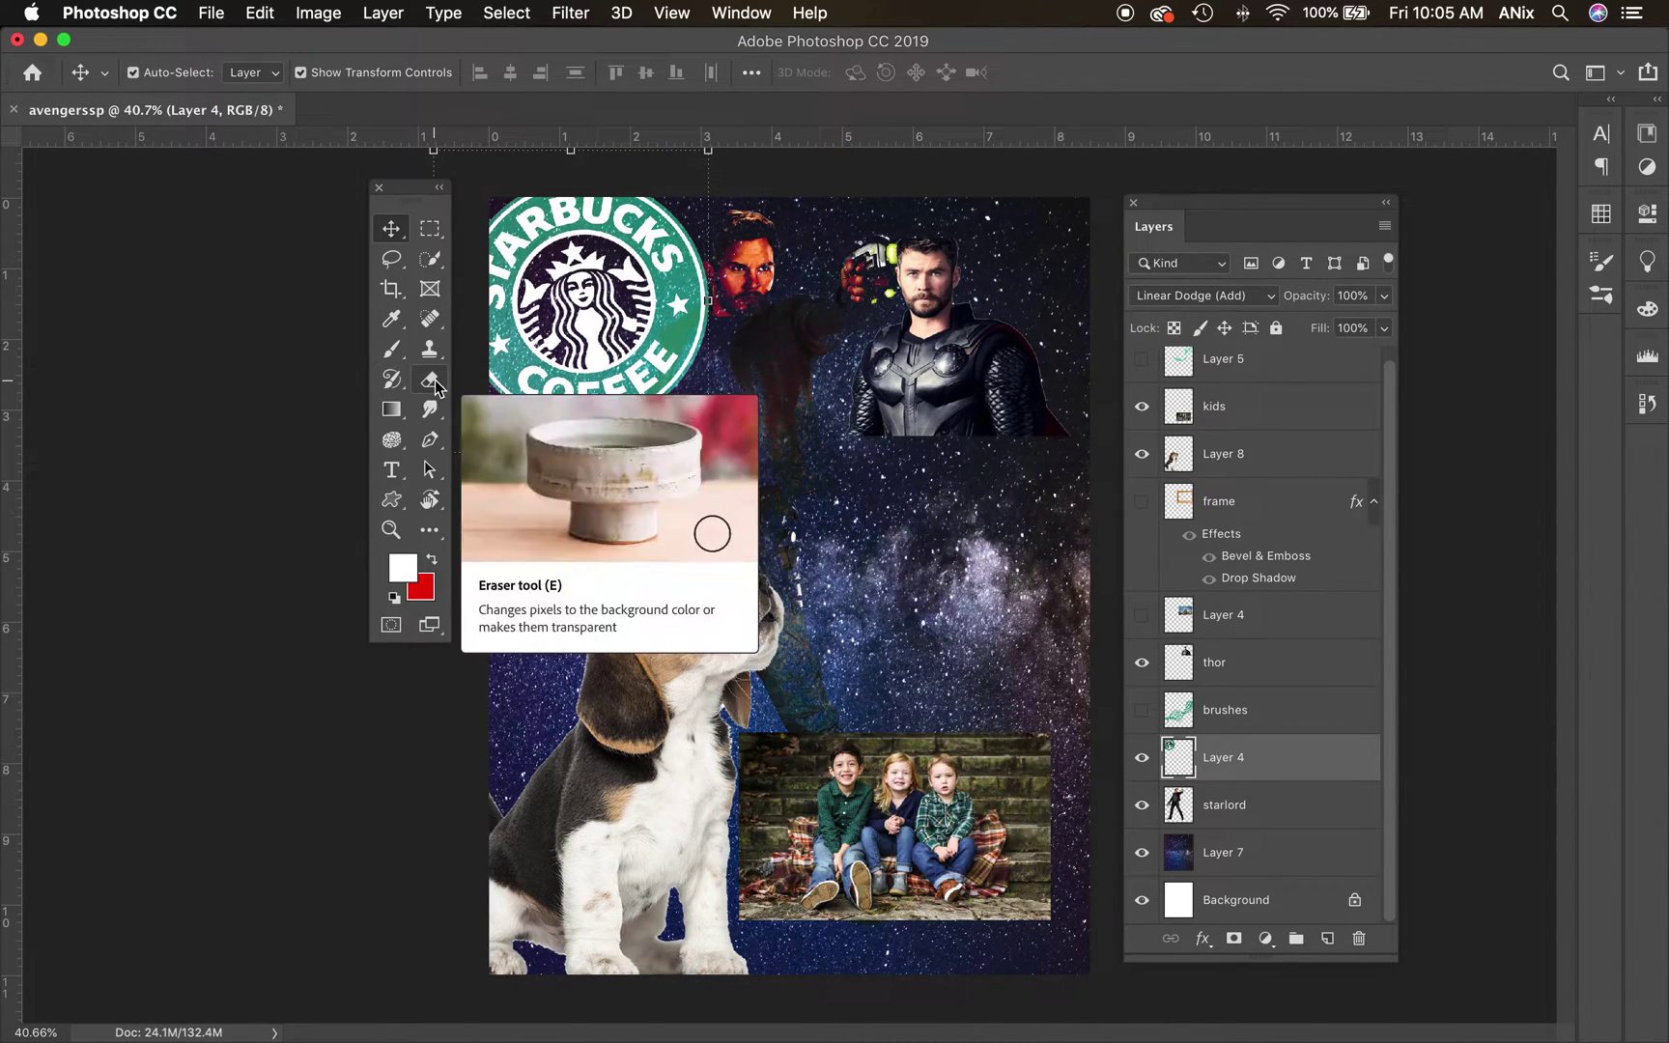
Step: Move the kids photo under the Starbucks logo, reposition Thor, and add new Layer 9
left_click(976, 391)
left_click_drag(932, 881, 693, 516)
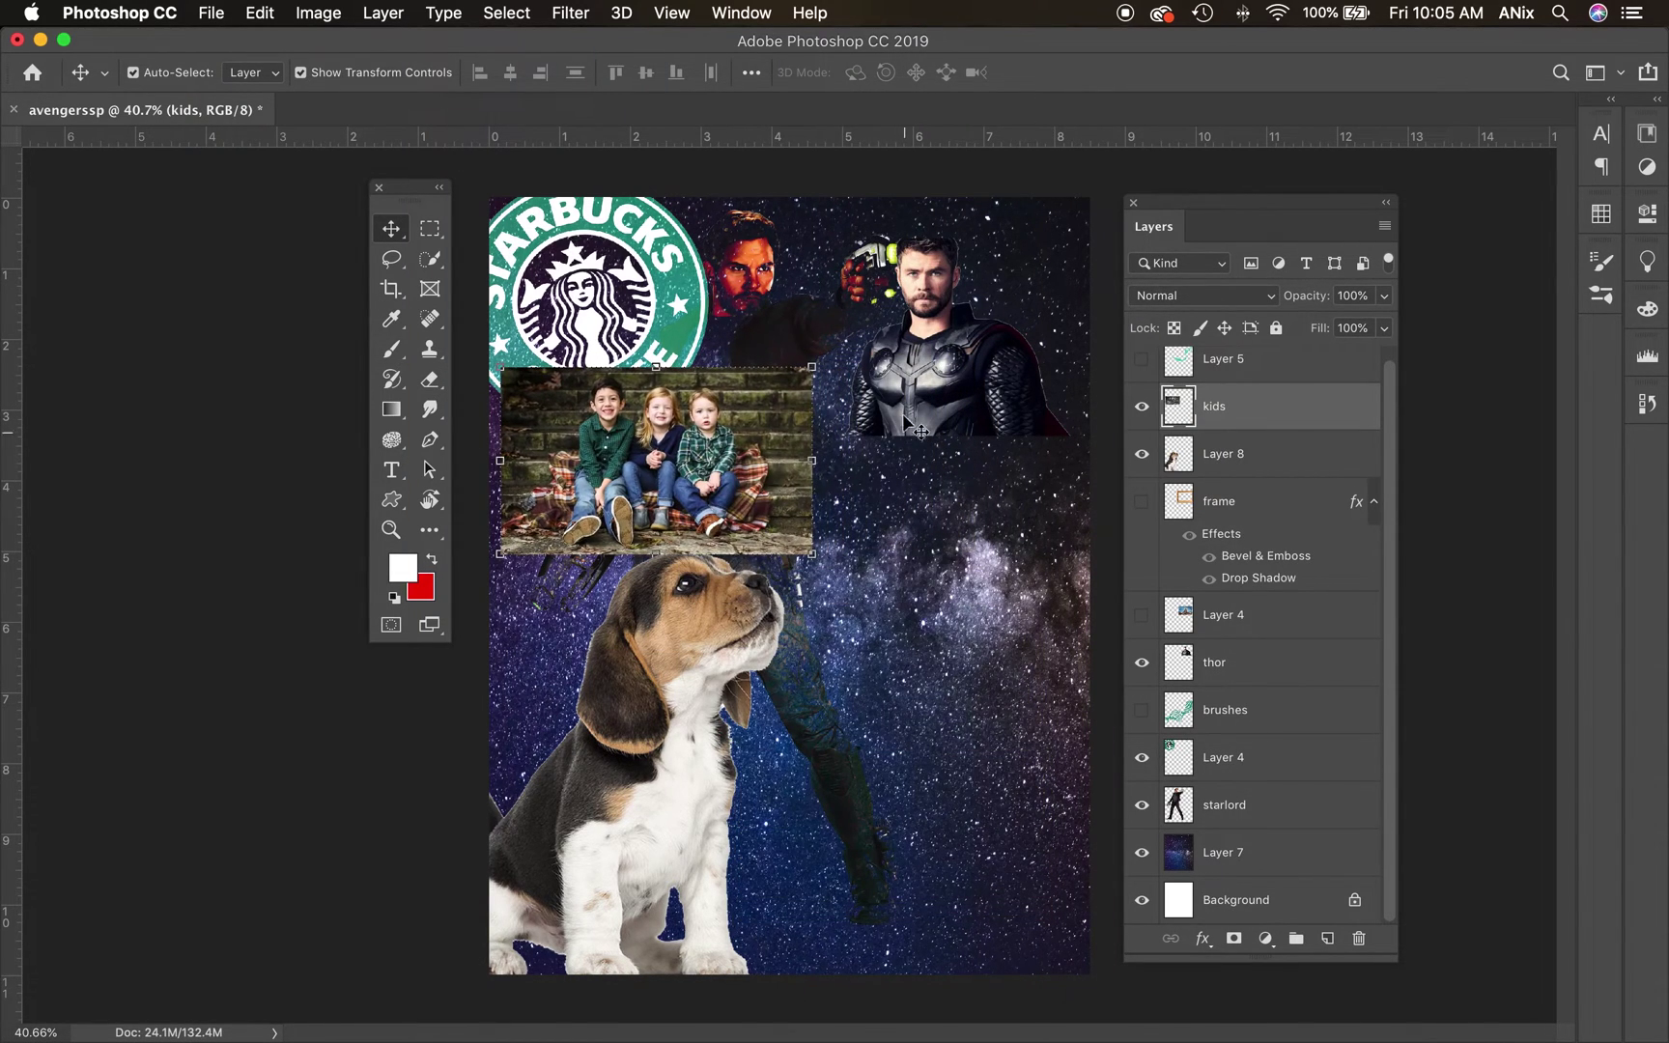
left_click_drag(1009, 377, 999, 573)
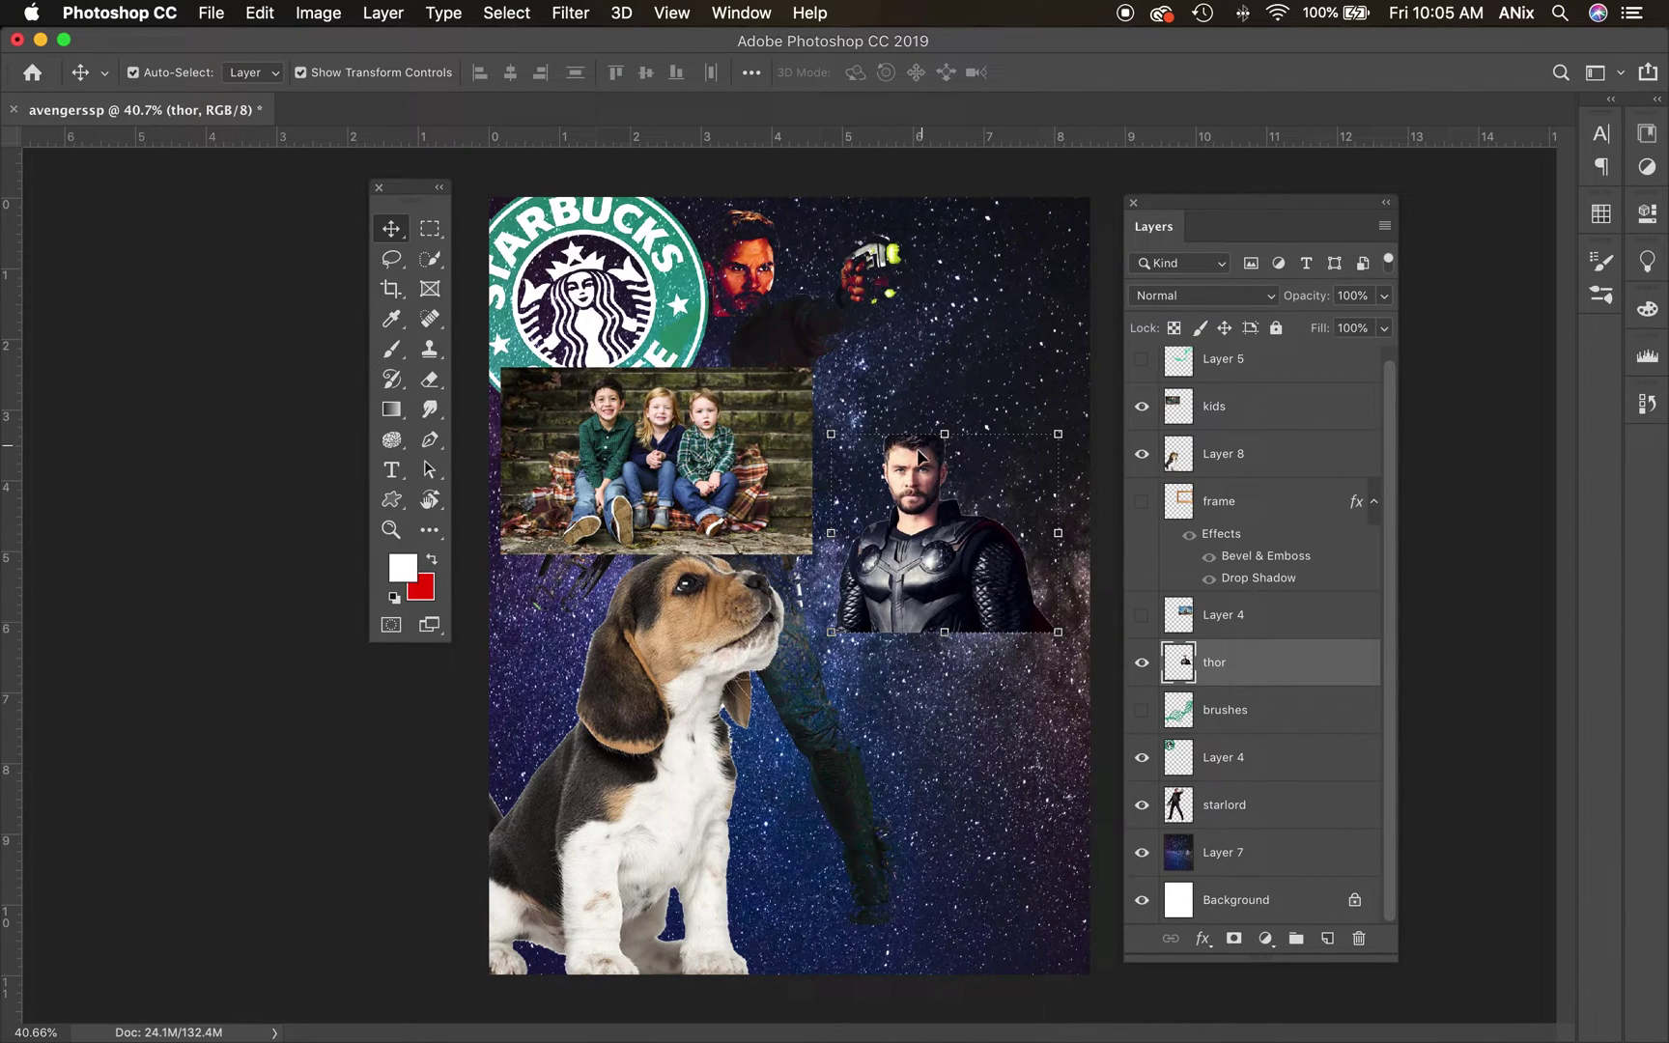
left_click_drag(955, 514, 929, 489)
left_click(1330, 938)
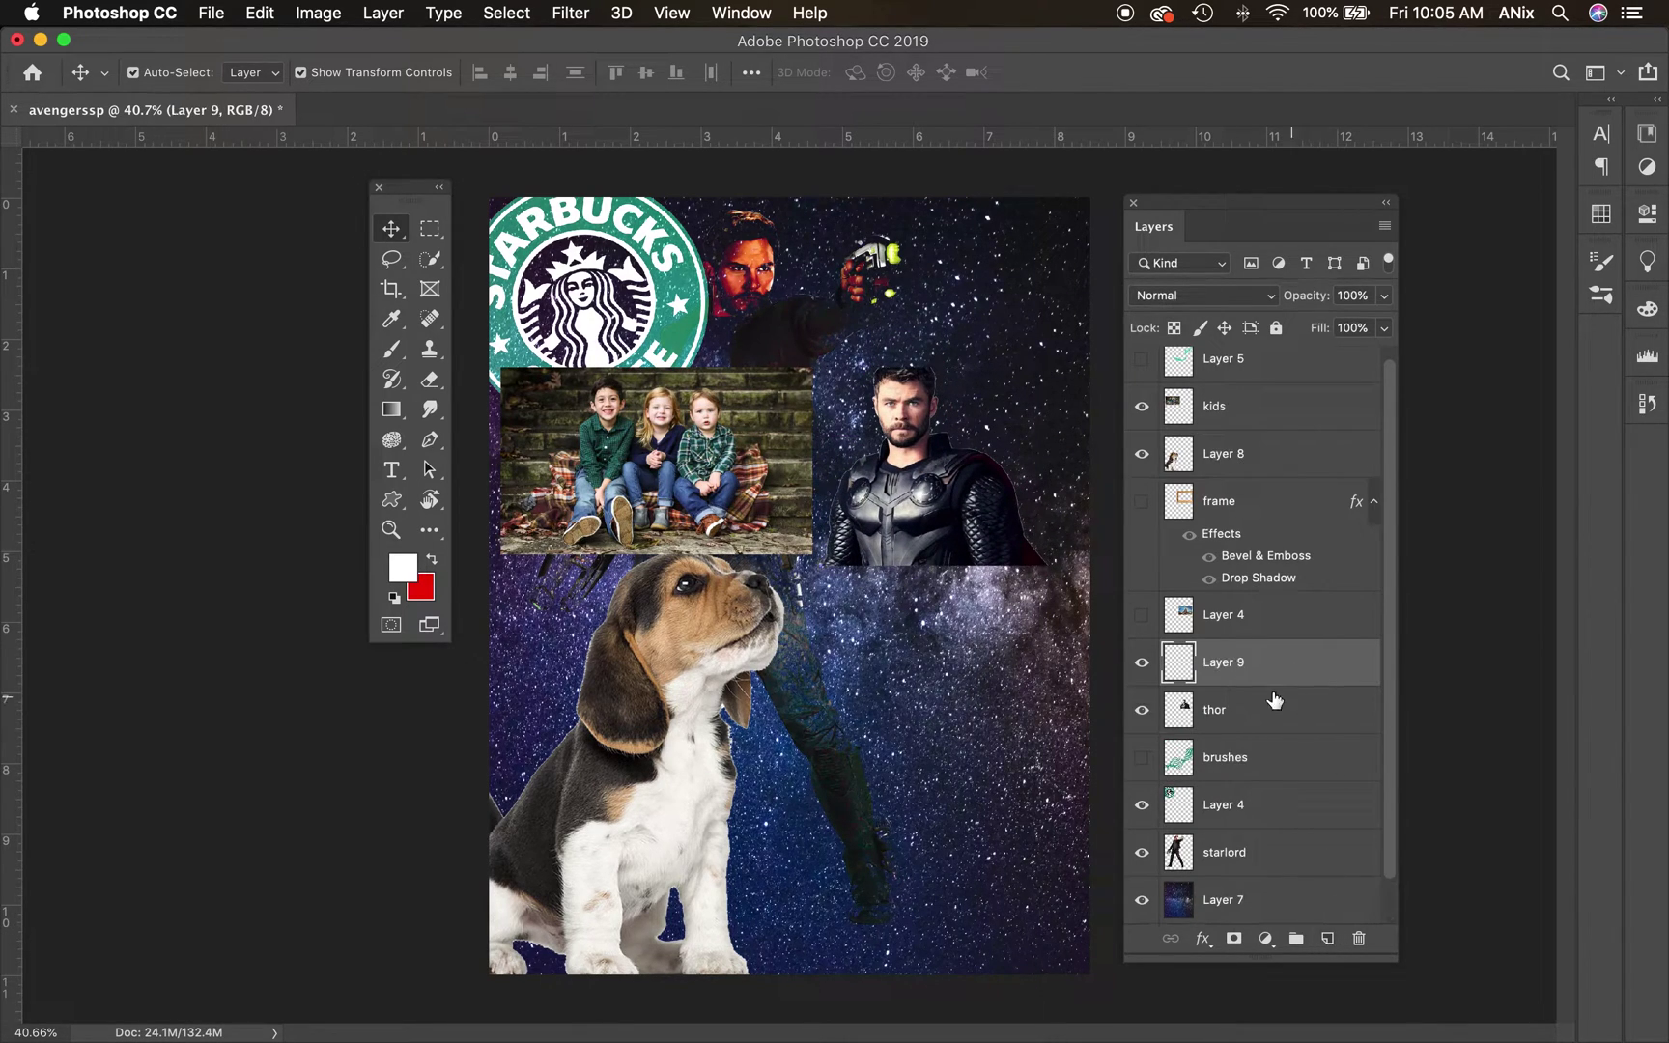
Step: Rename Layer 9 to 'brush' and Layer 4 to 'starbucks'
double_click(1215, 662)
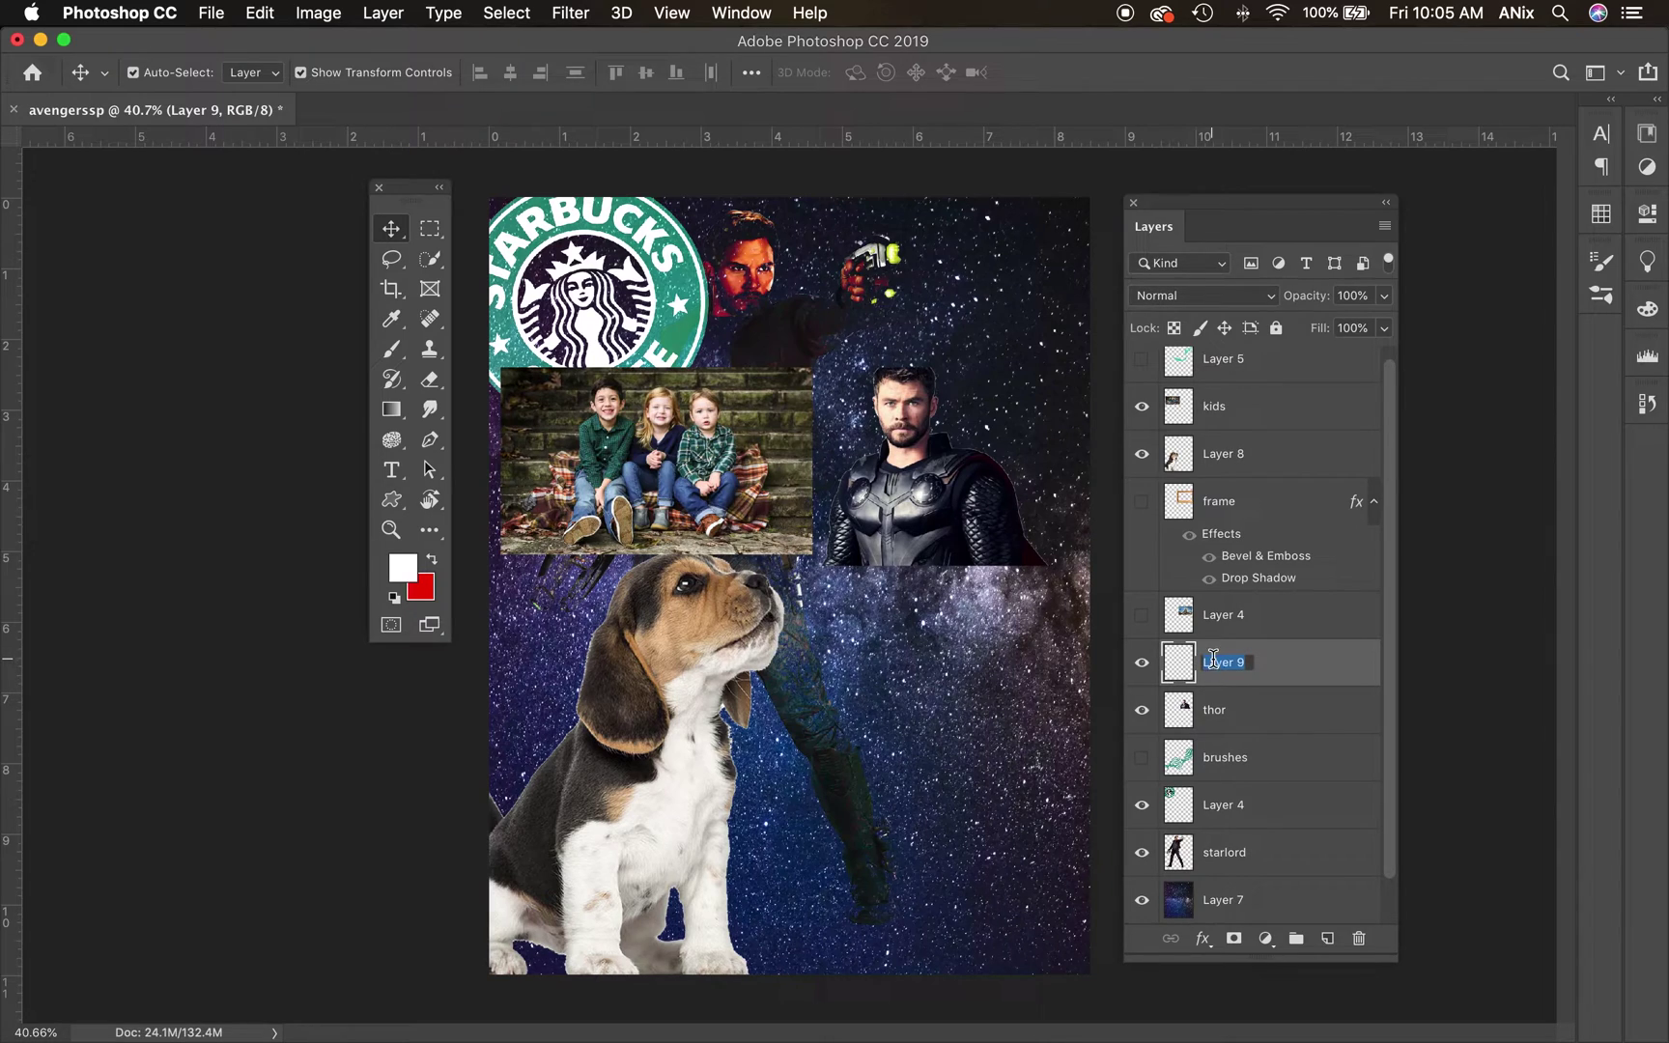
type("brush")
left_click(1219, 713)
double_click(1225, 805)
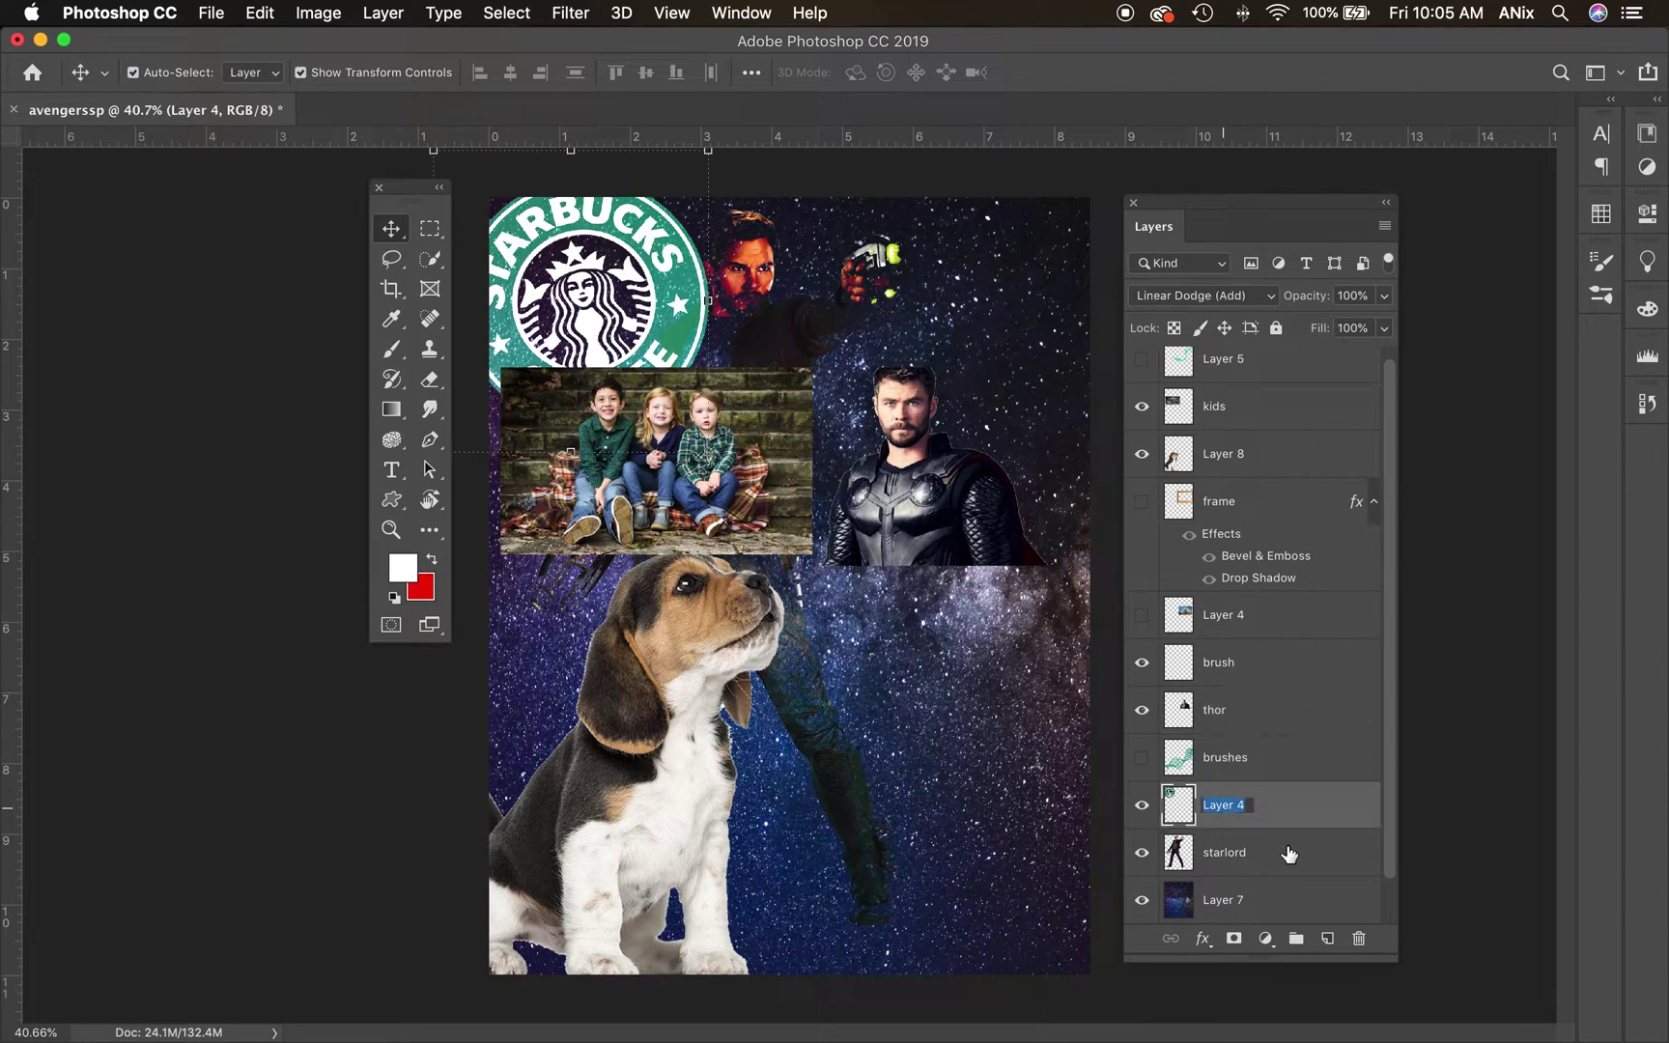
type("starbvu")
type("ucks")
key("Return")
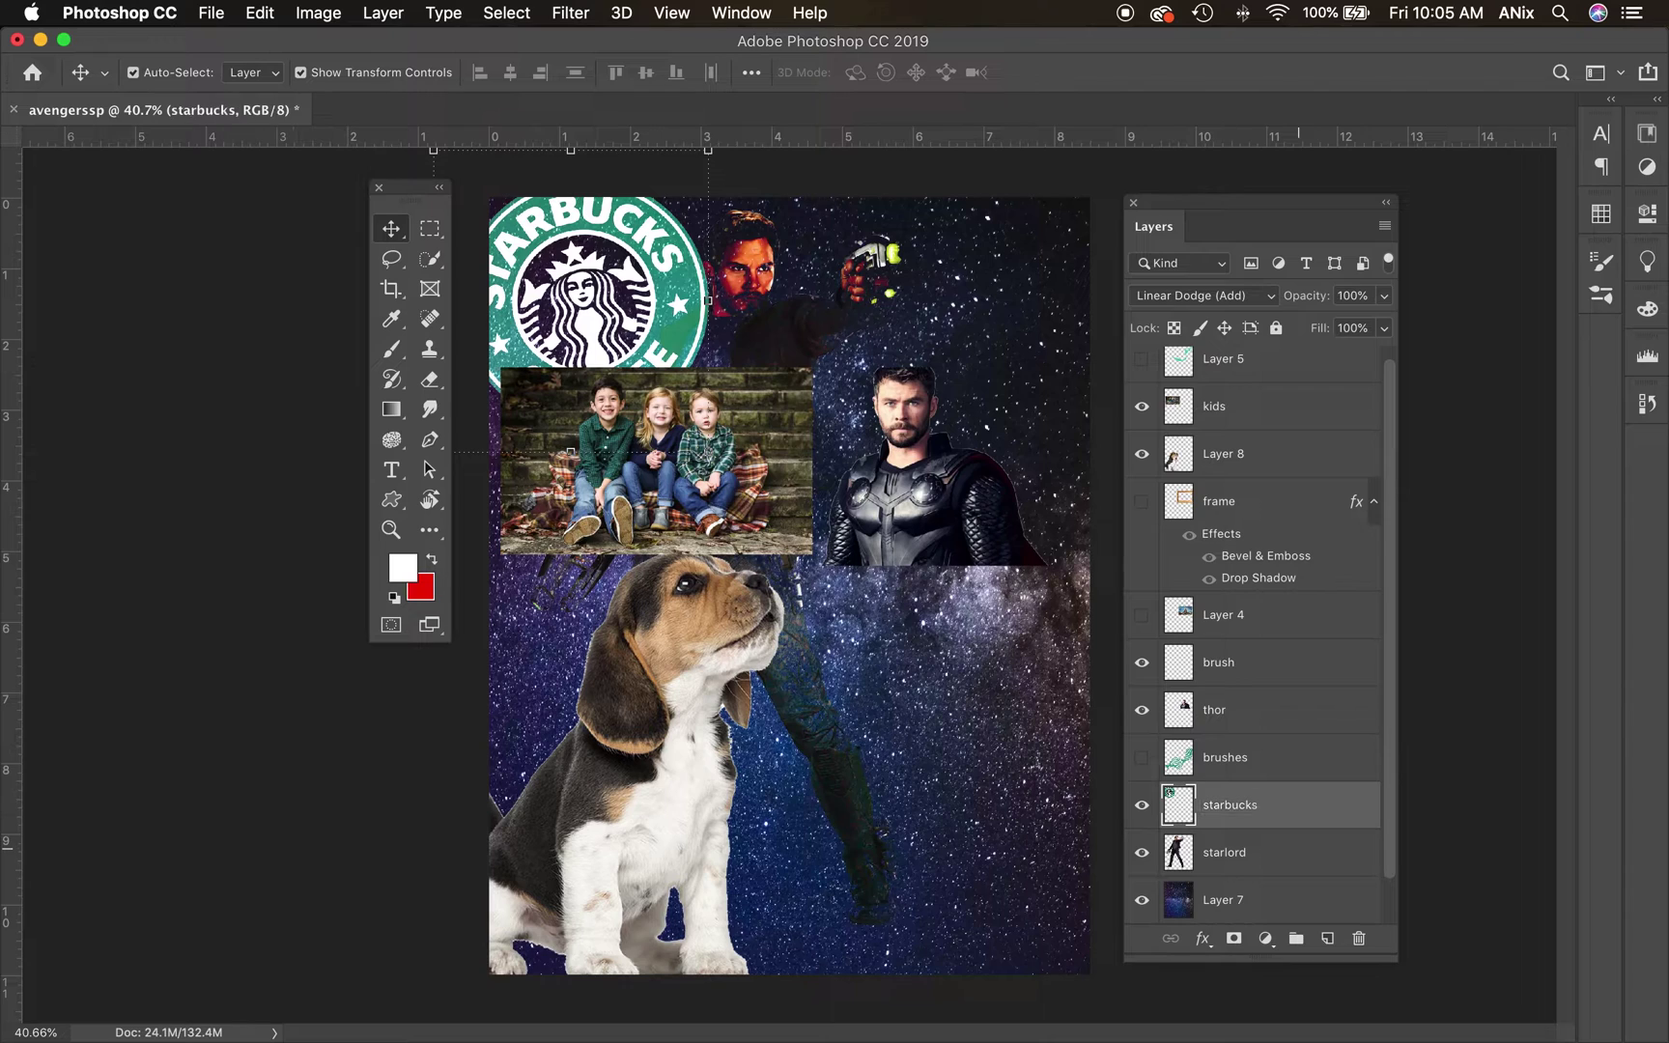
Step: Nudge Thor slightly down and make the brush layer active
left_click(1219, 665)
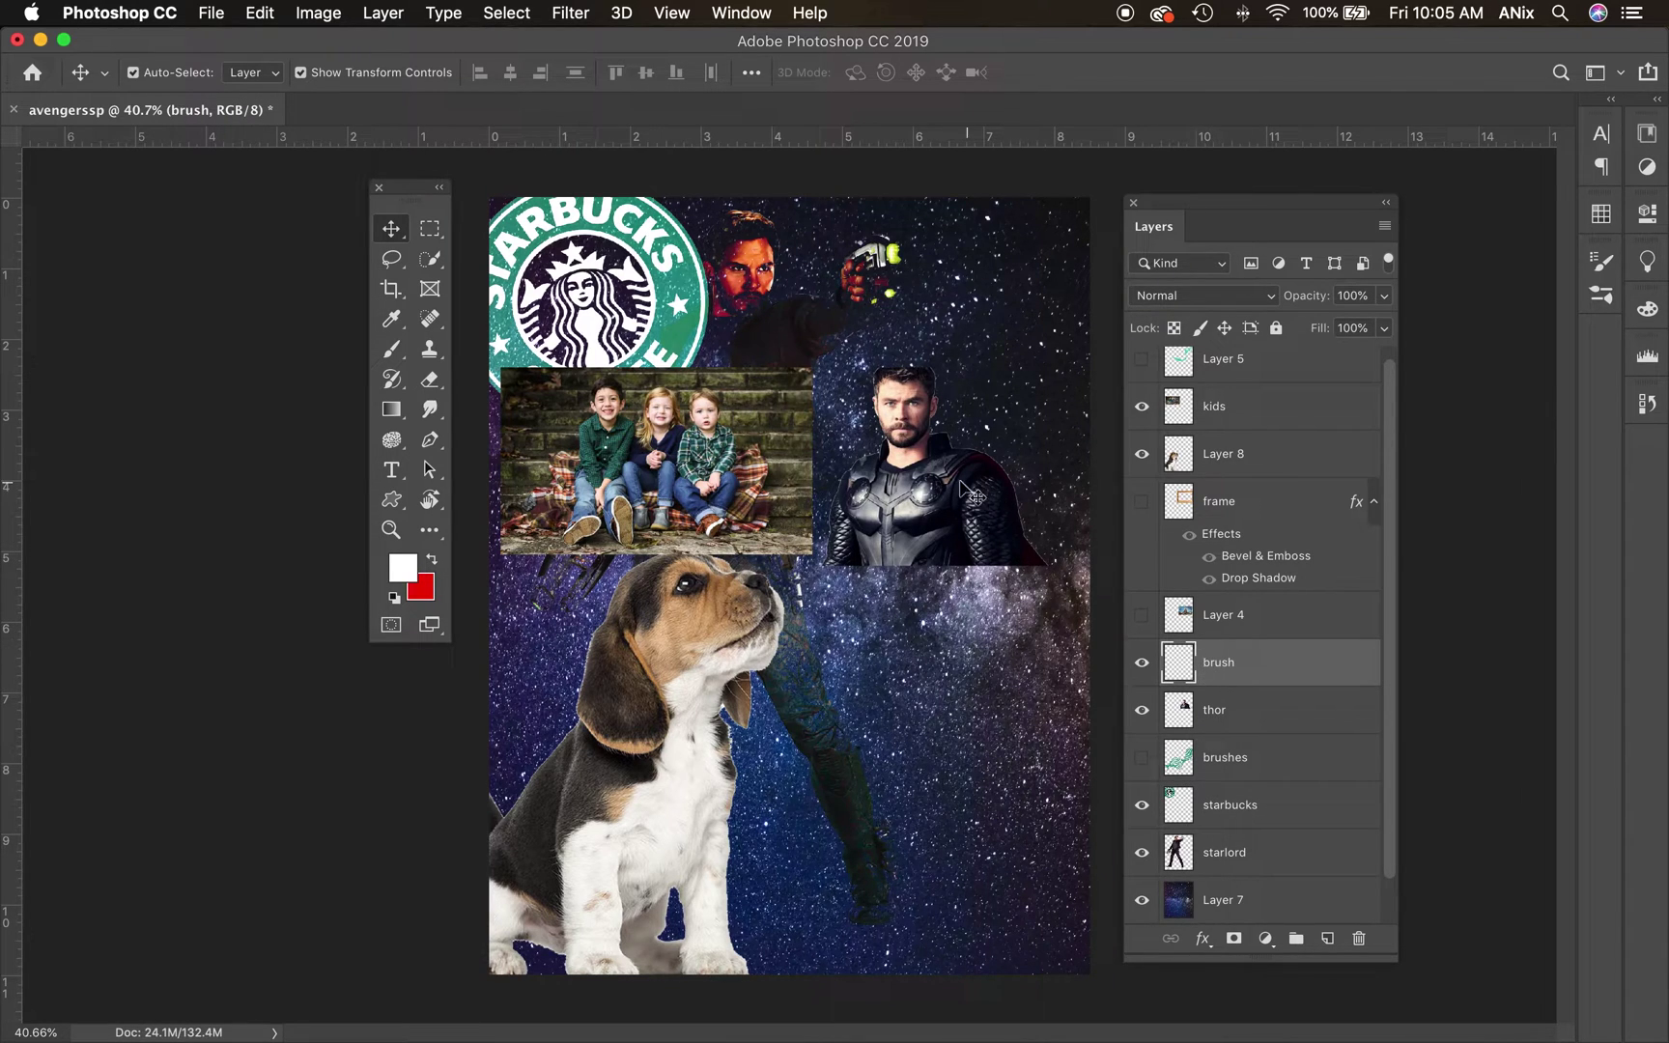
left_click_drag(959, 483, 958, 492)
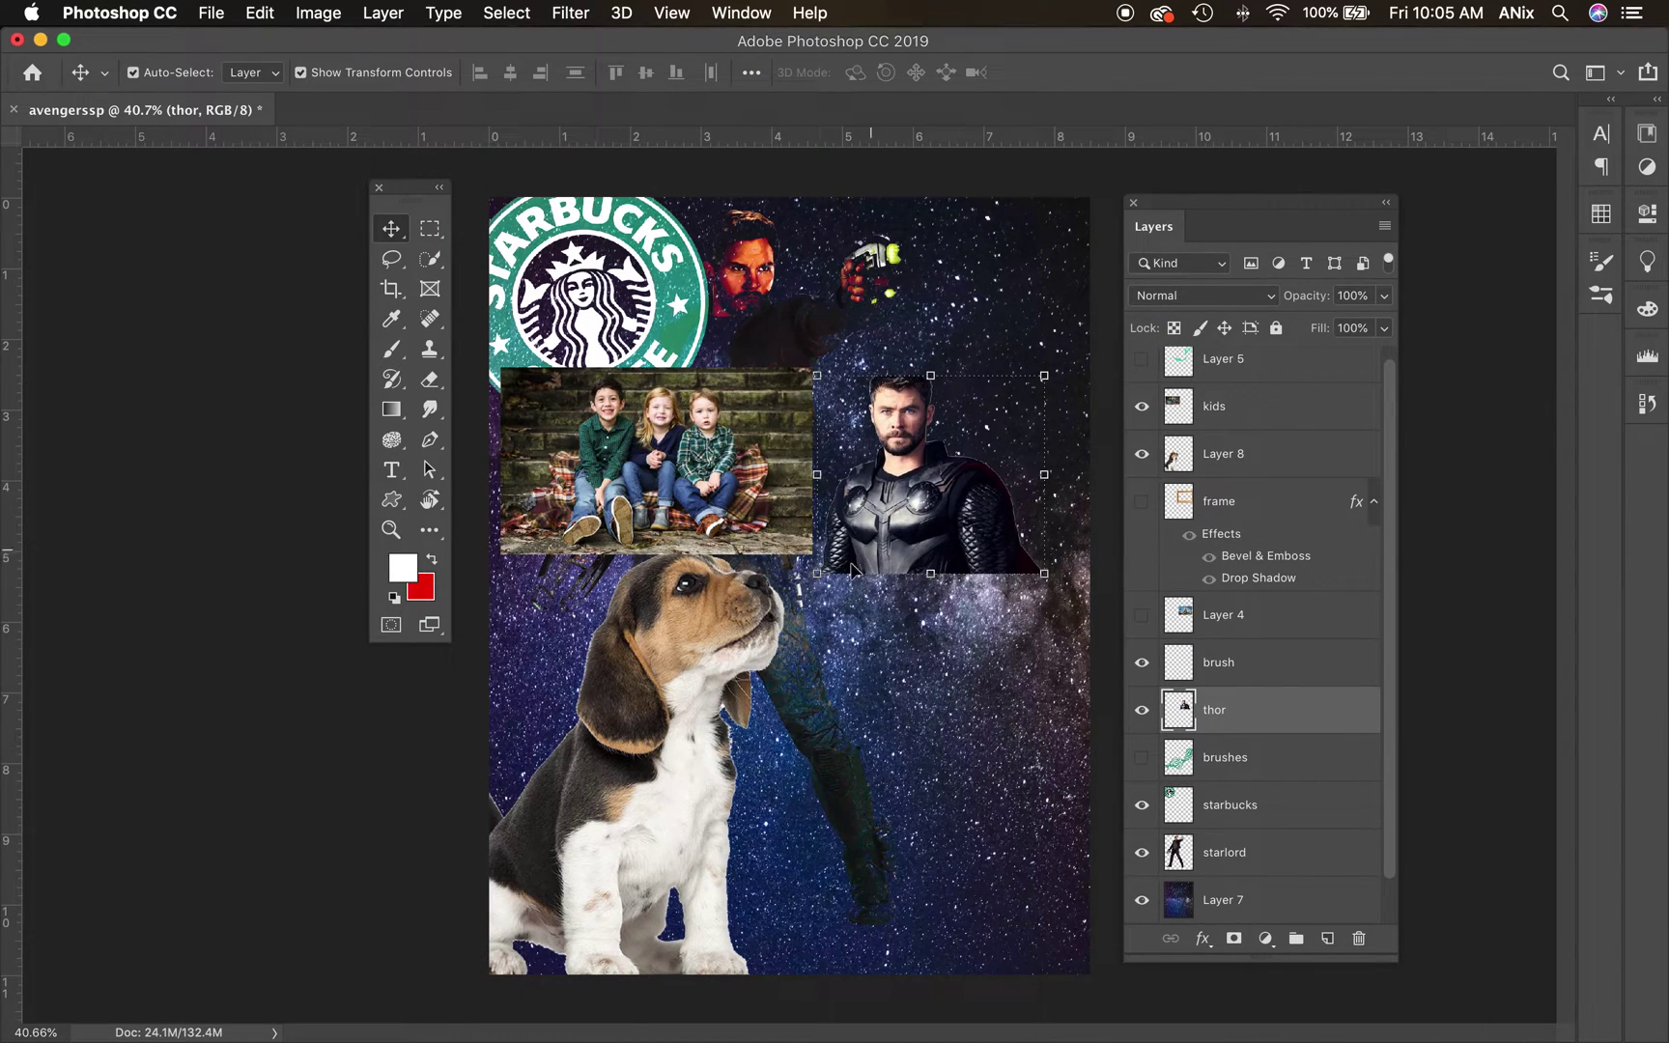
left_click(1244, 664)
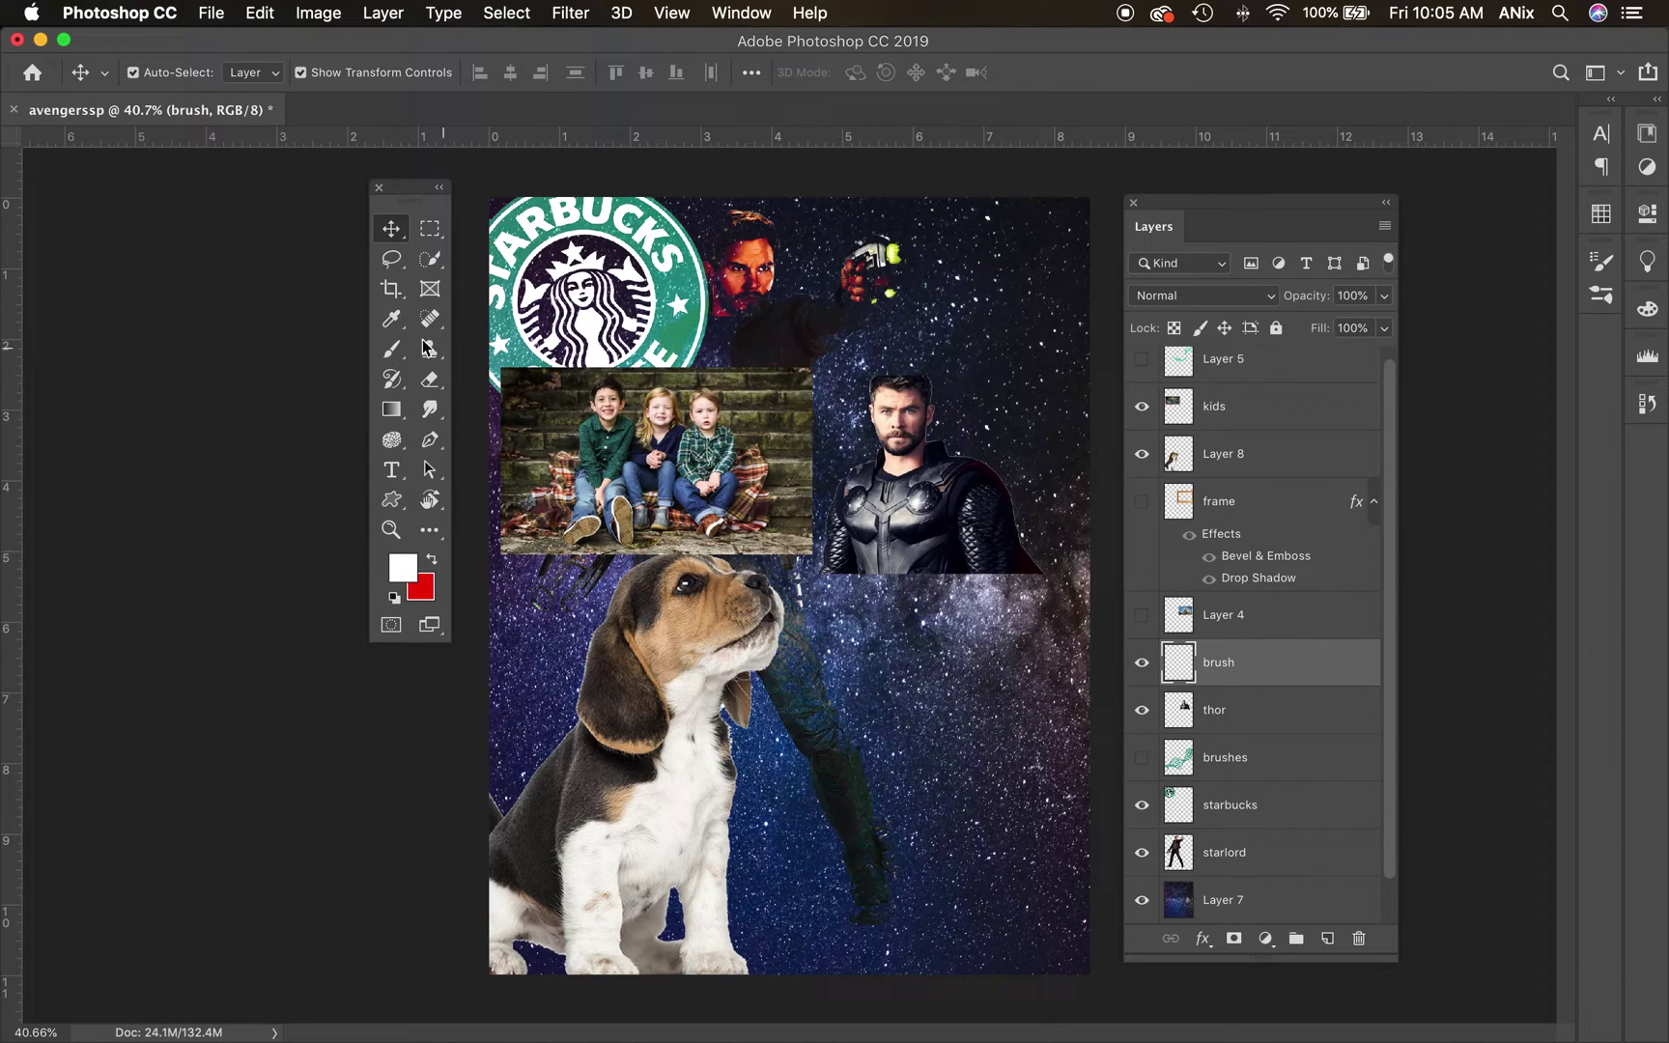
Step: Set up the Brush tool: 2722 splatter preset, default black/white colours, 1900 px, rotated angle
left_click(392, 349)
left_click(168, 75)
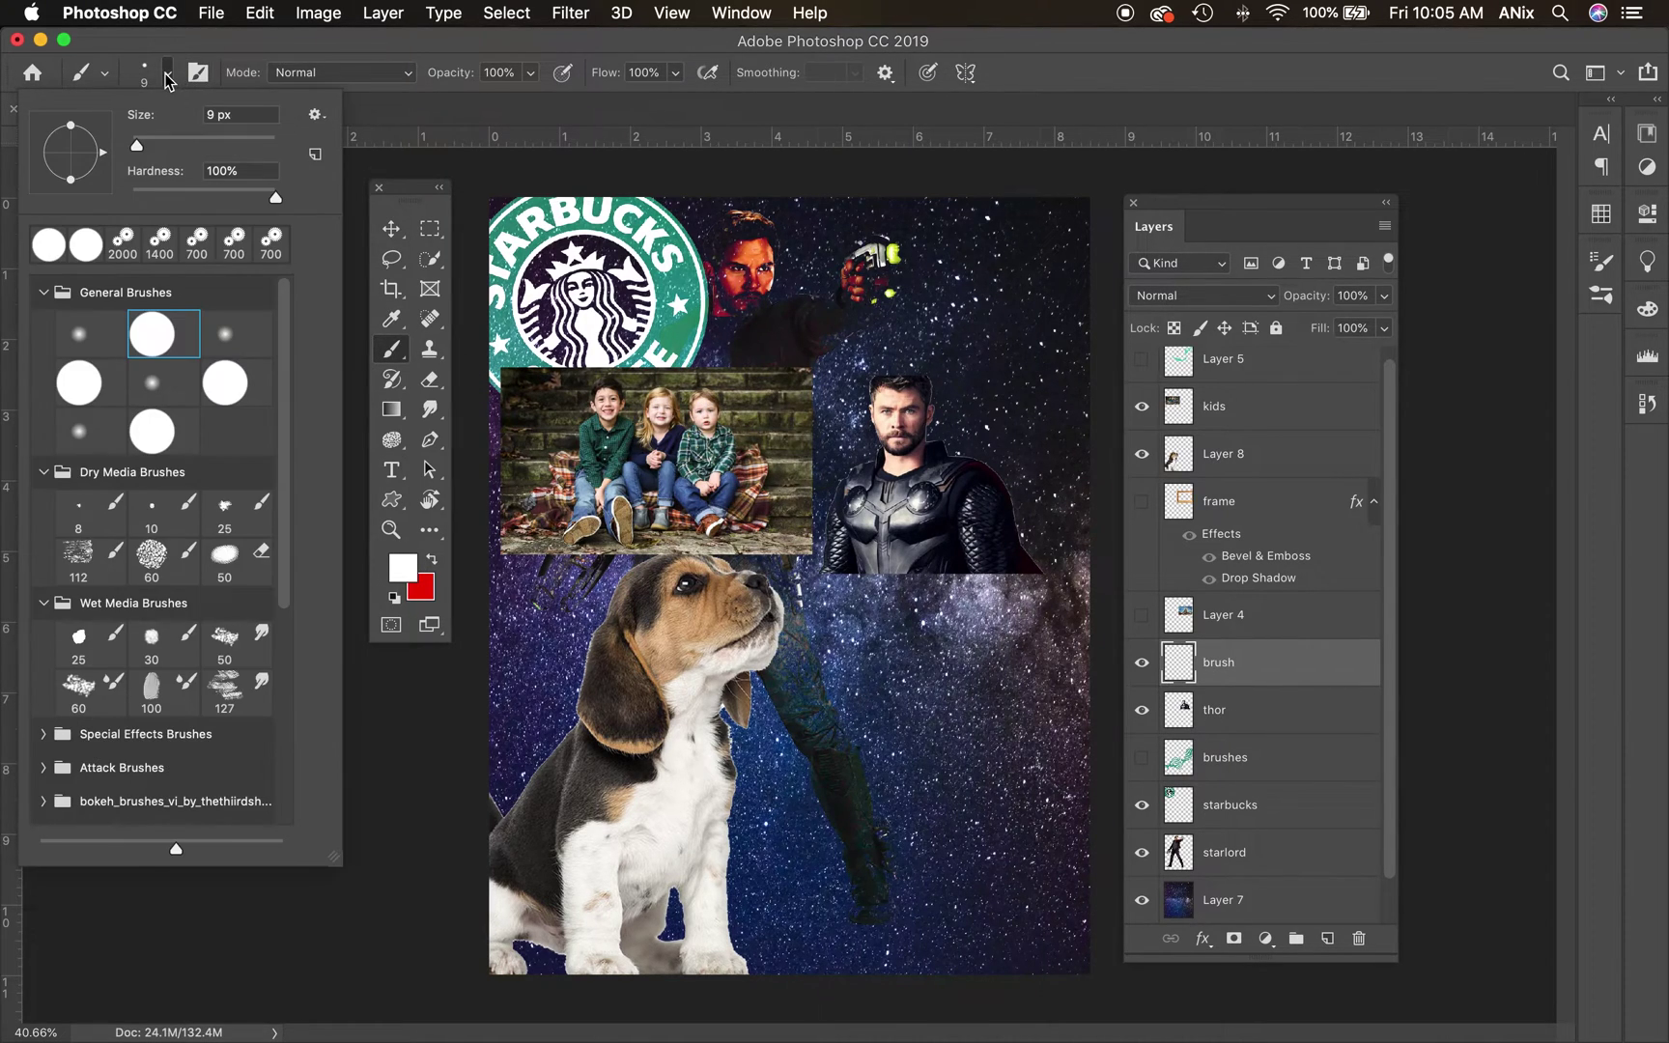
left_click_drag(287, 333, 280, 534)
scroll(277, 534, "down", 2)
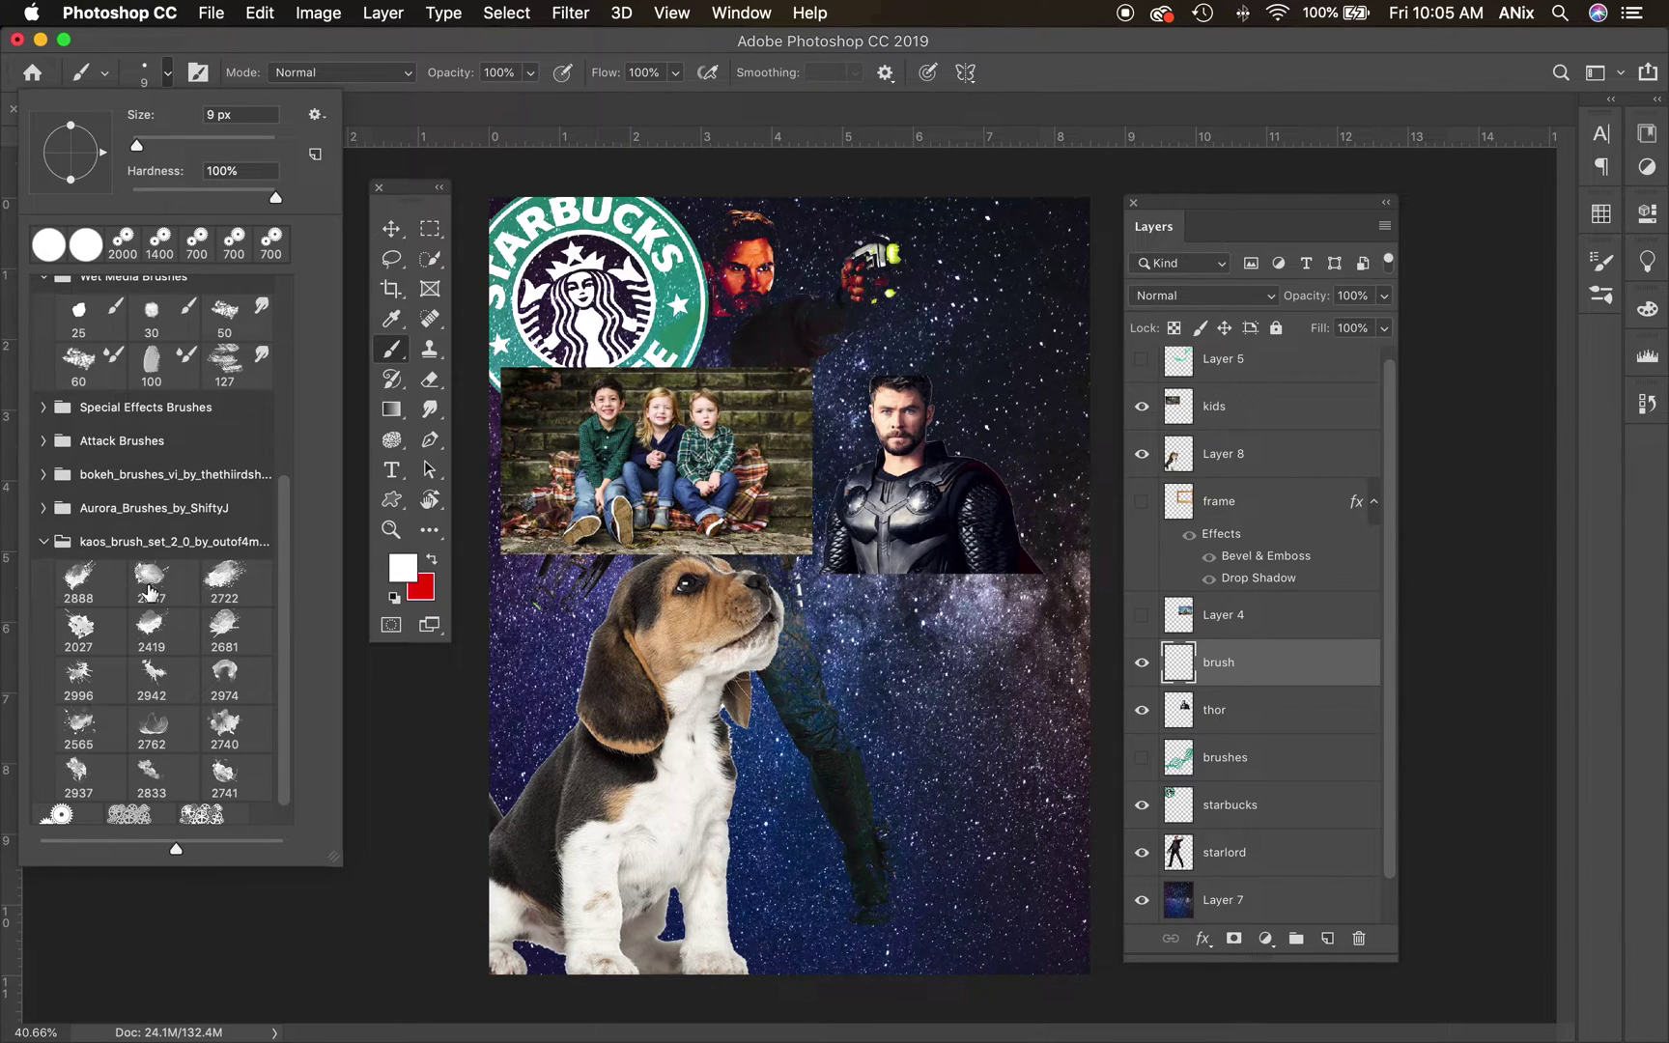
left_click(217, 580)
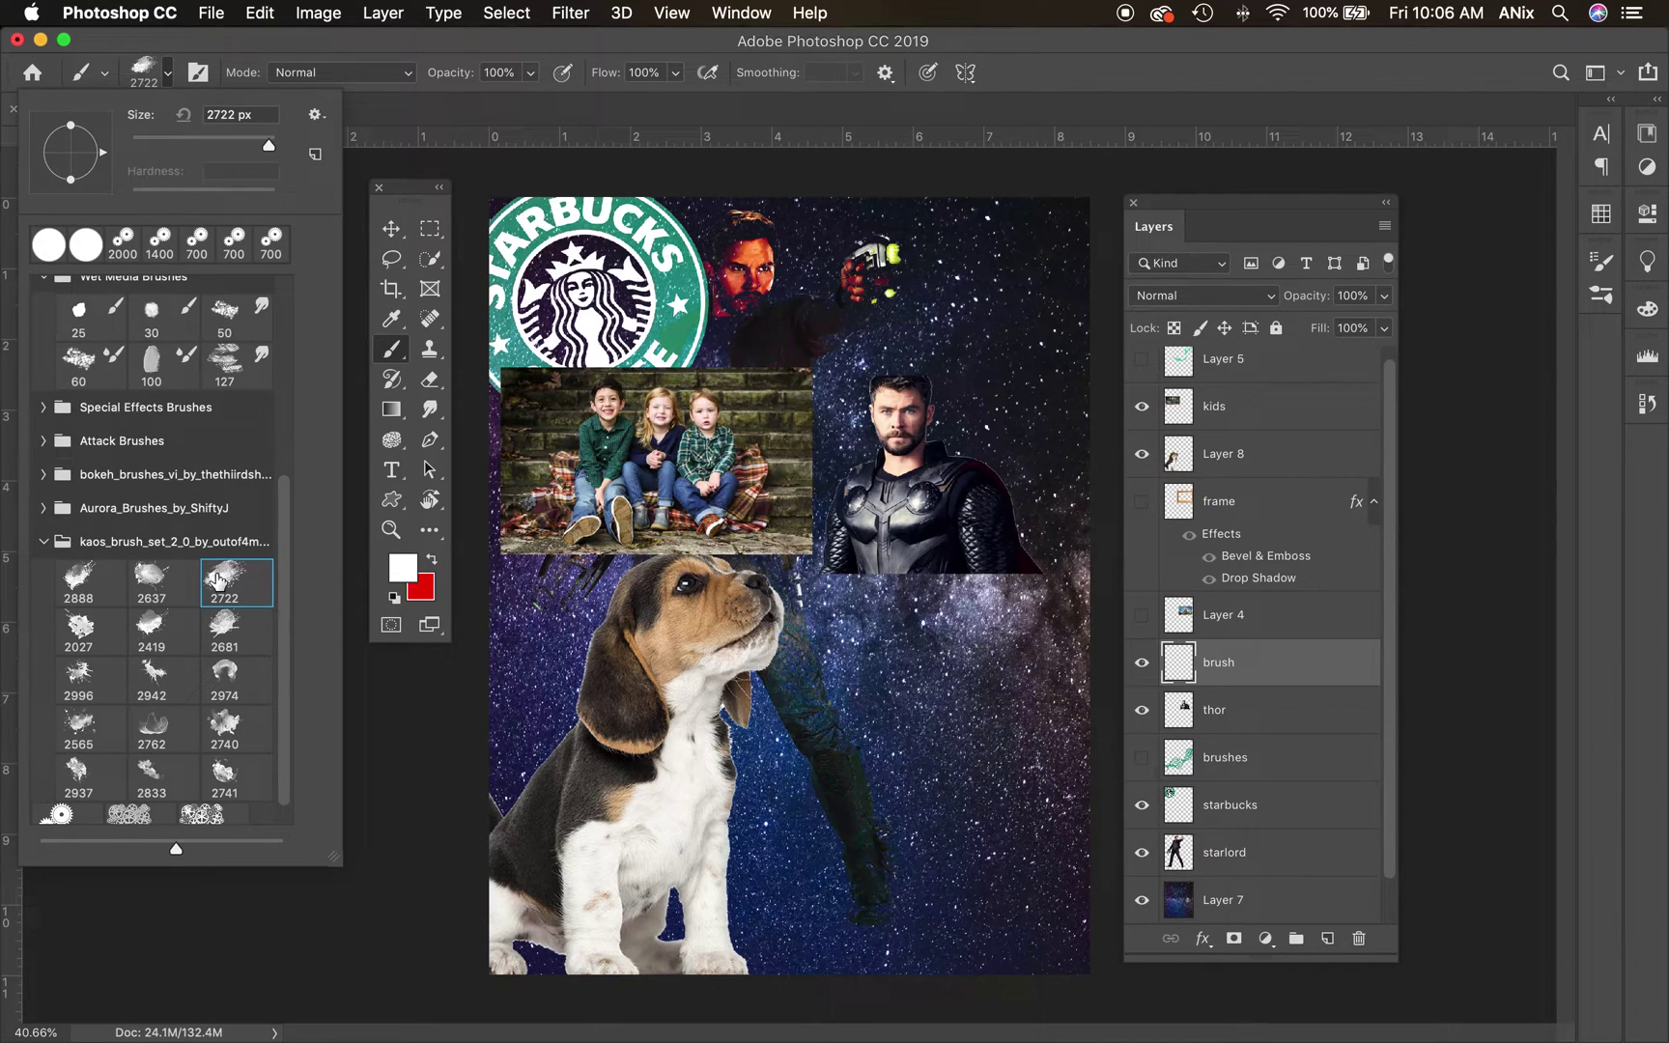
left_click(395, 599)
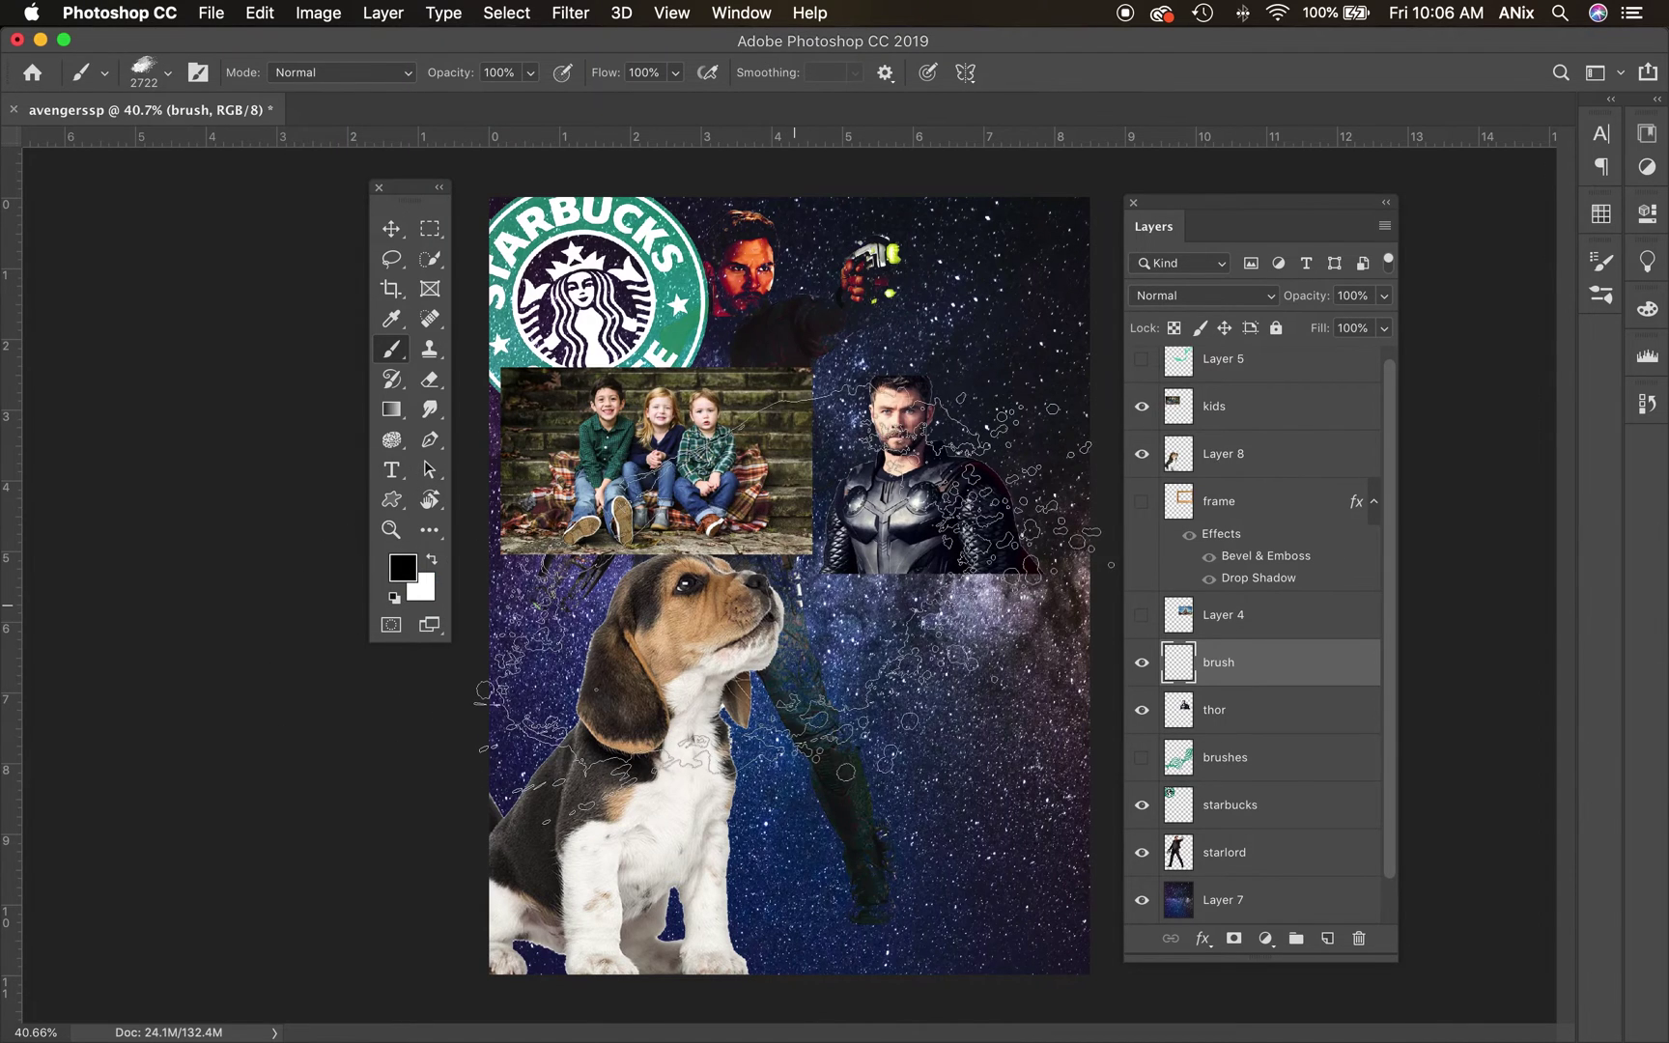
key("bracketleft")
key("bracketleft")
key("bracketleft")
key("bracketleft")
key("bracketleft")
key("bracketleft")
key("bracketleft")
key("bracketleft")
key("bracketleft")
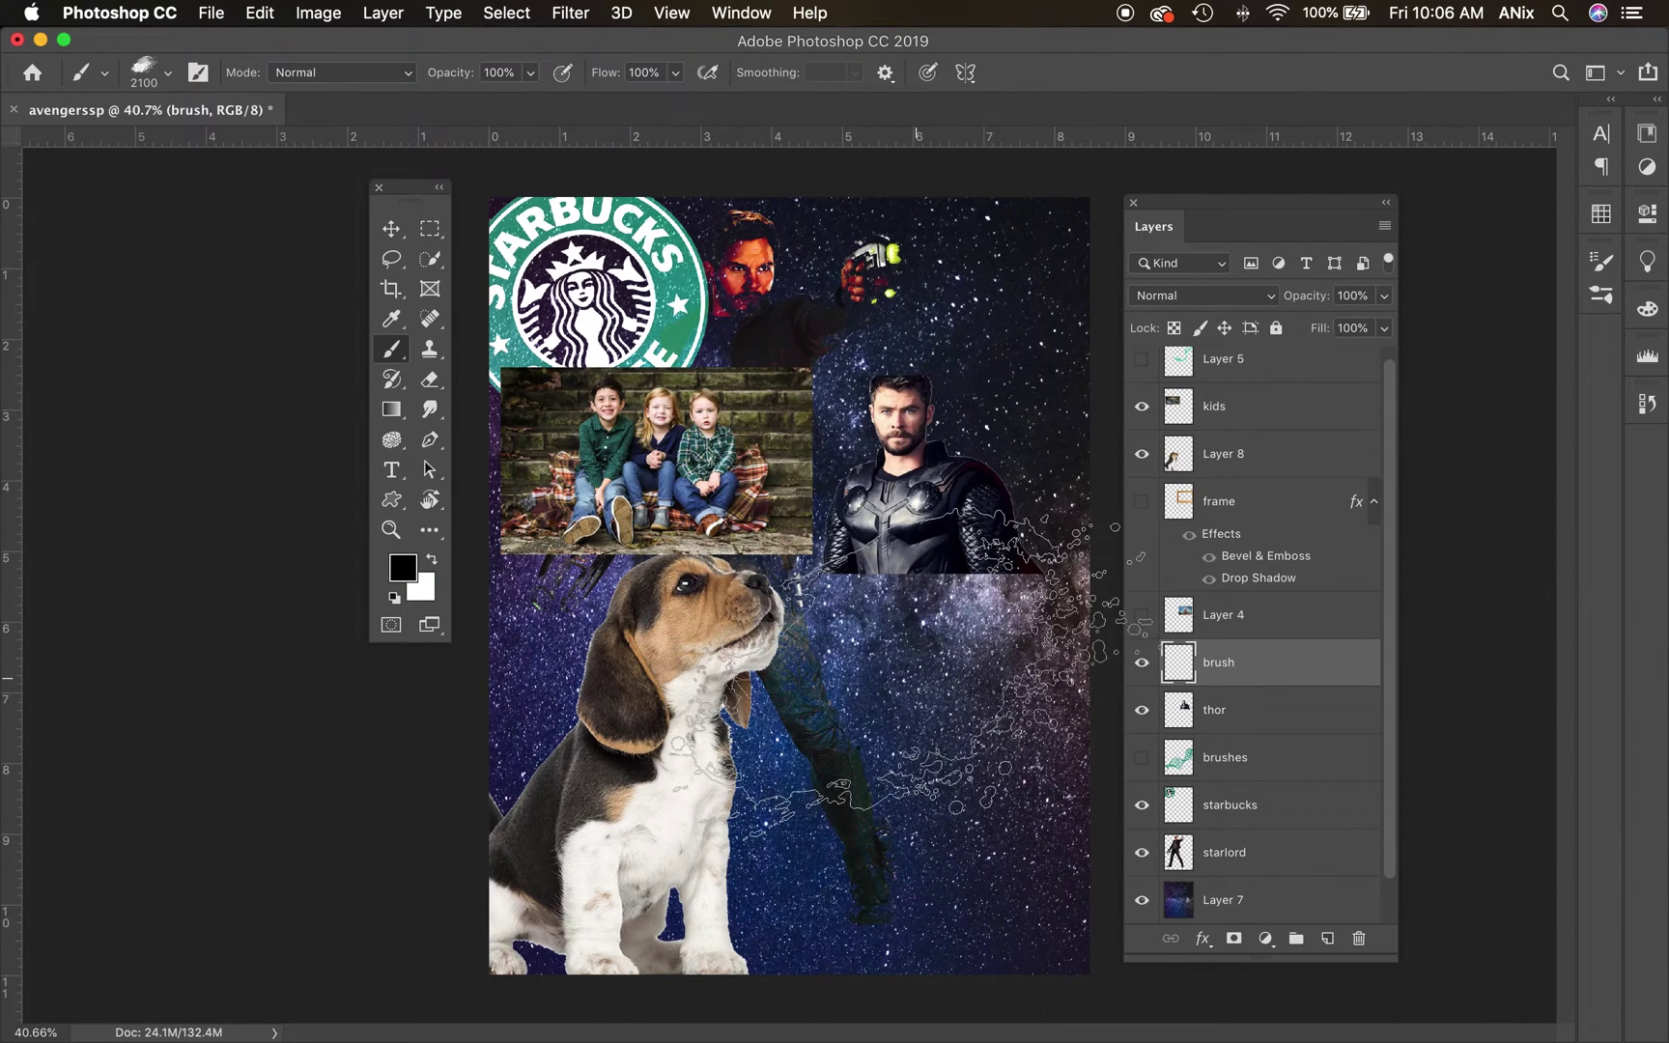
left_click(168, 73)
left_click_drag(116, 157, 101, 189)
Step: Stamp black splatter below and to the right of Thor on the brush layer
left_click(977, 632)
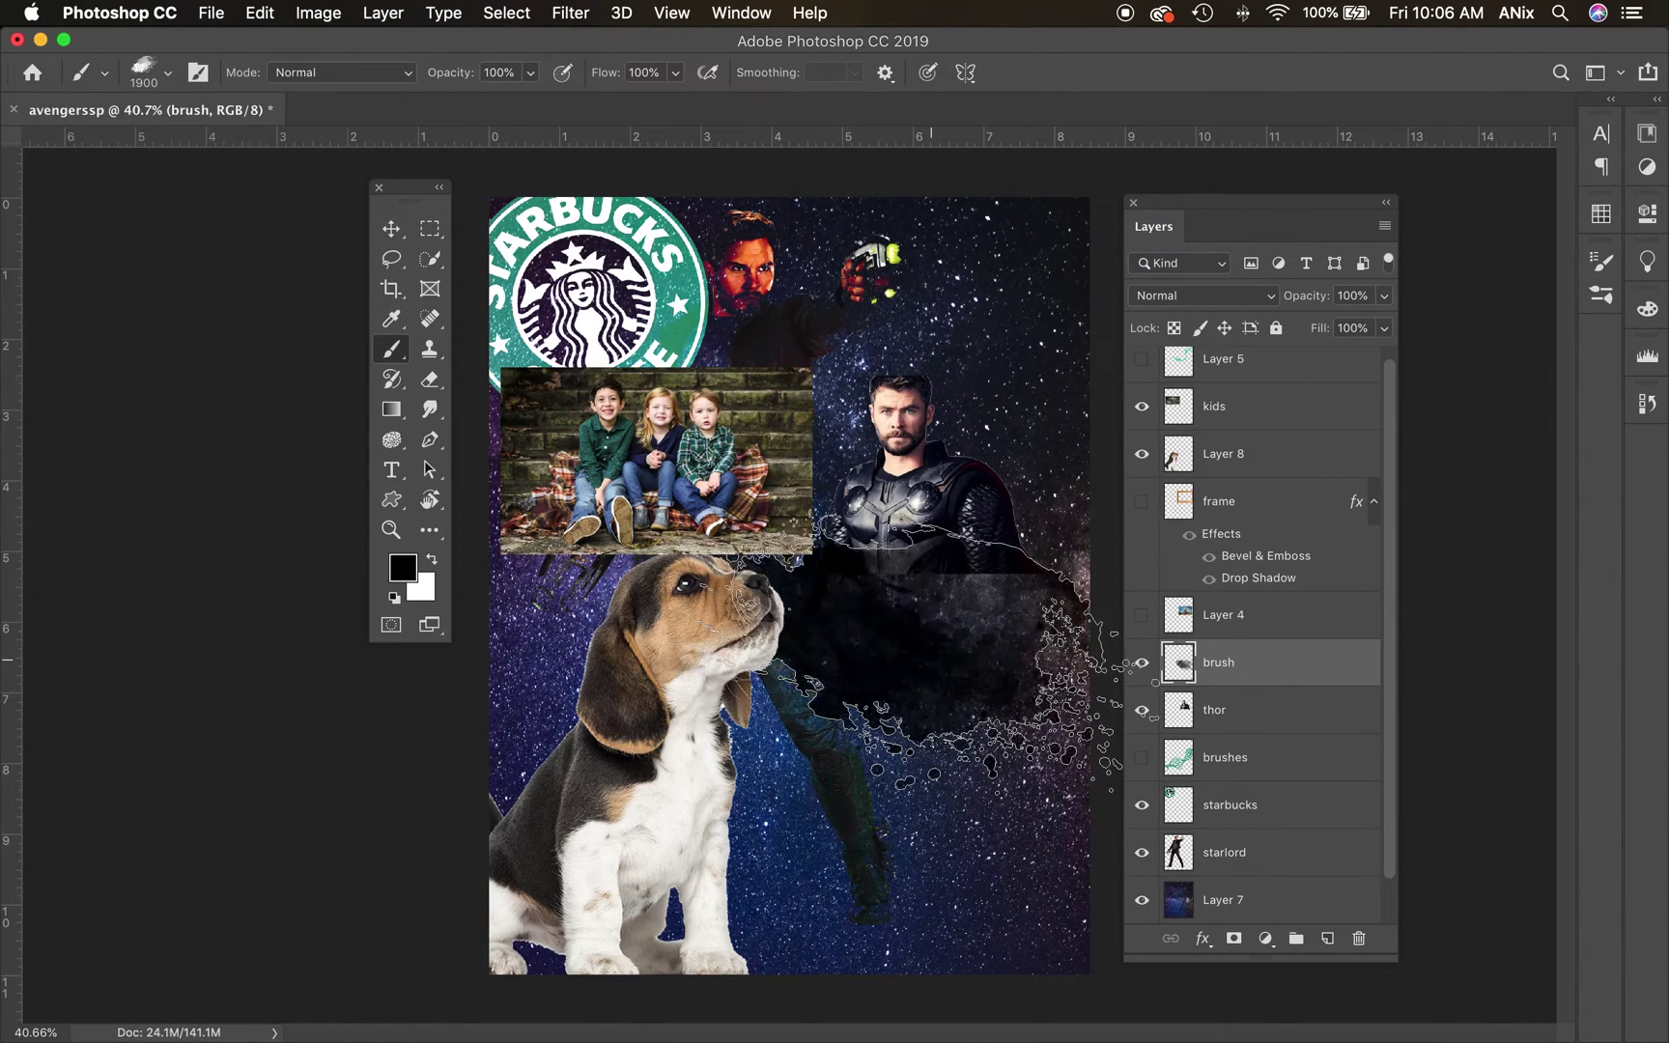
left_click(1025, 628)
left_click(1024, 618)
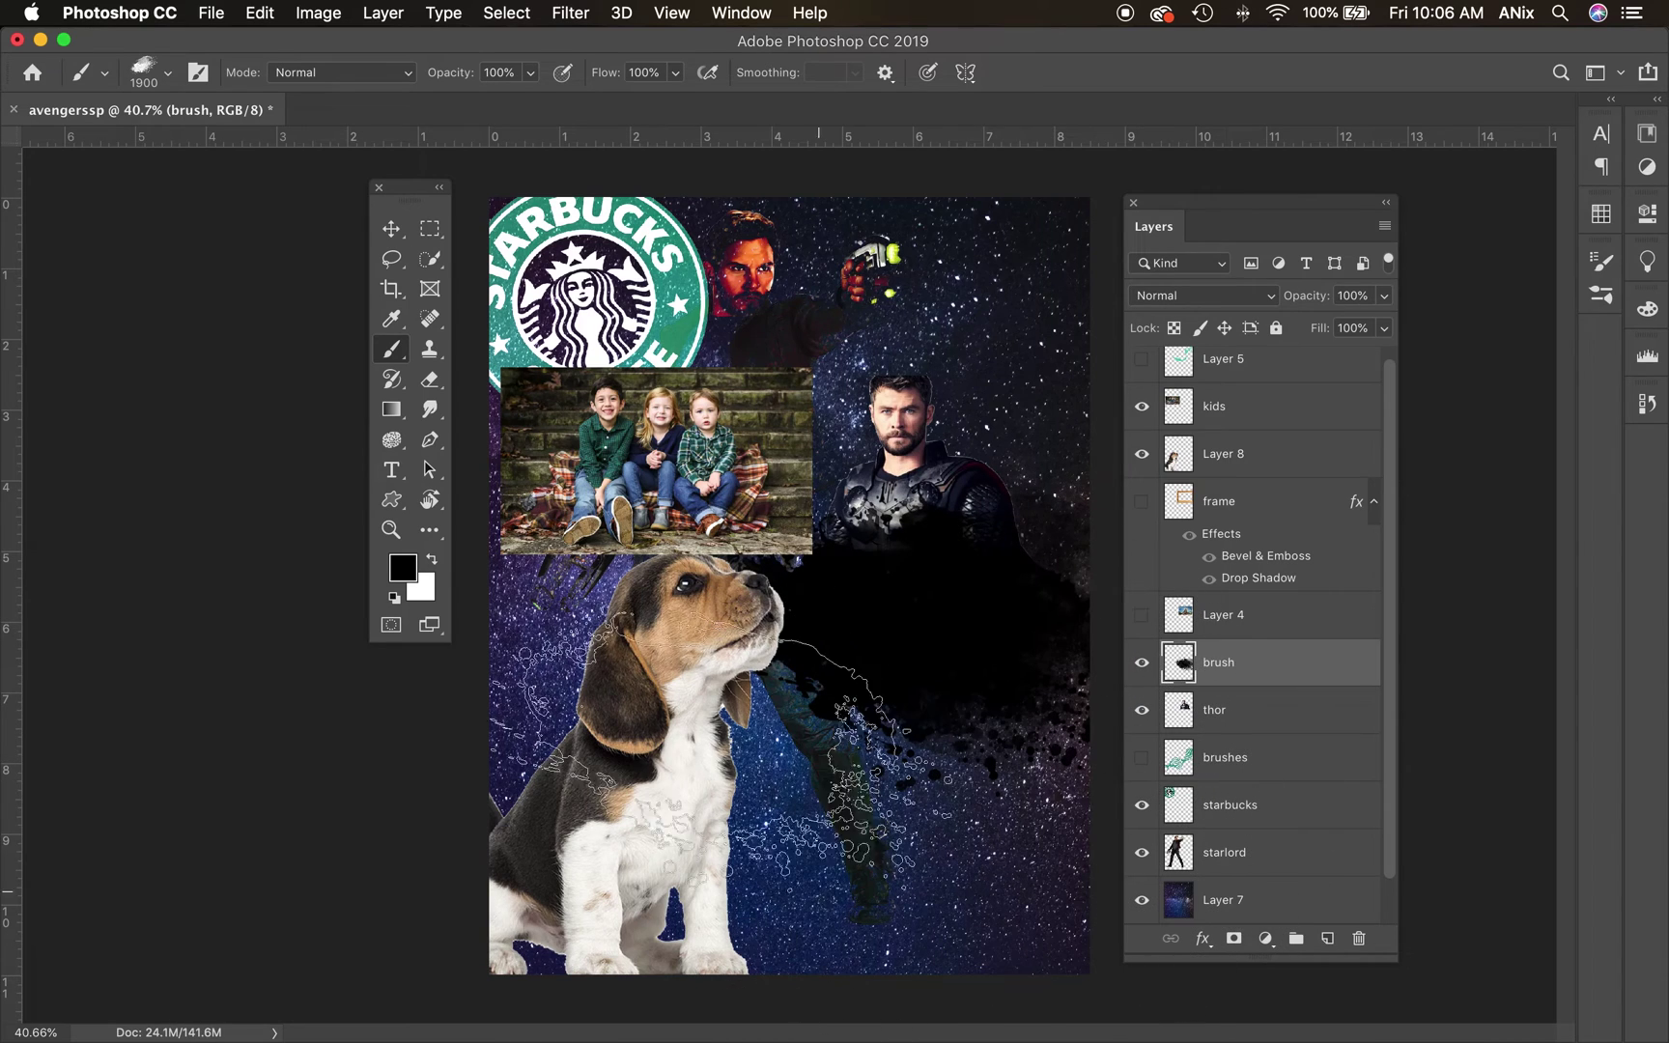
left_click(388, 234)
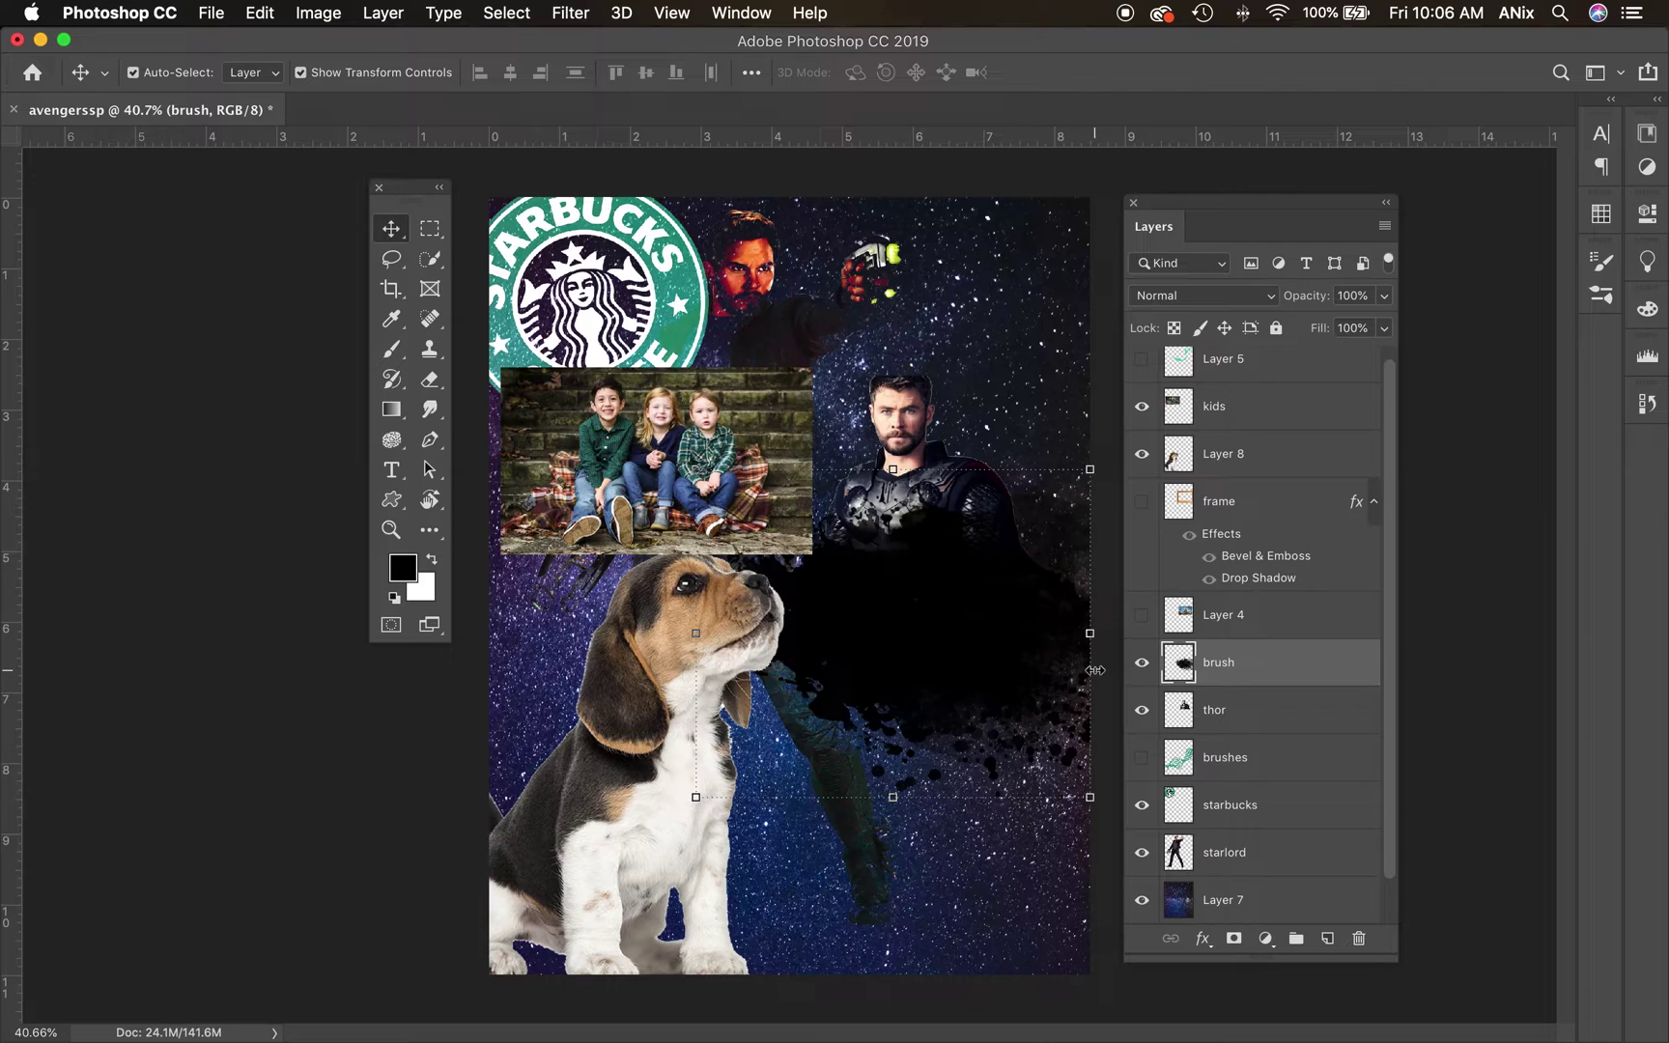
Step: Delete the brush splatter layer and enlarge Thor to 169% in the bottom-right corner
left_click(907, 442)
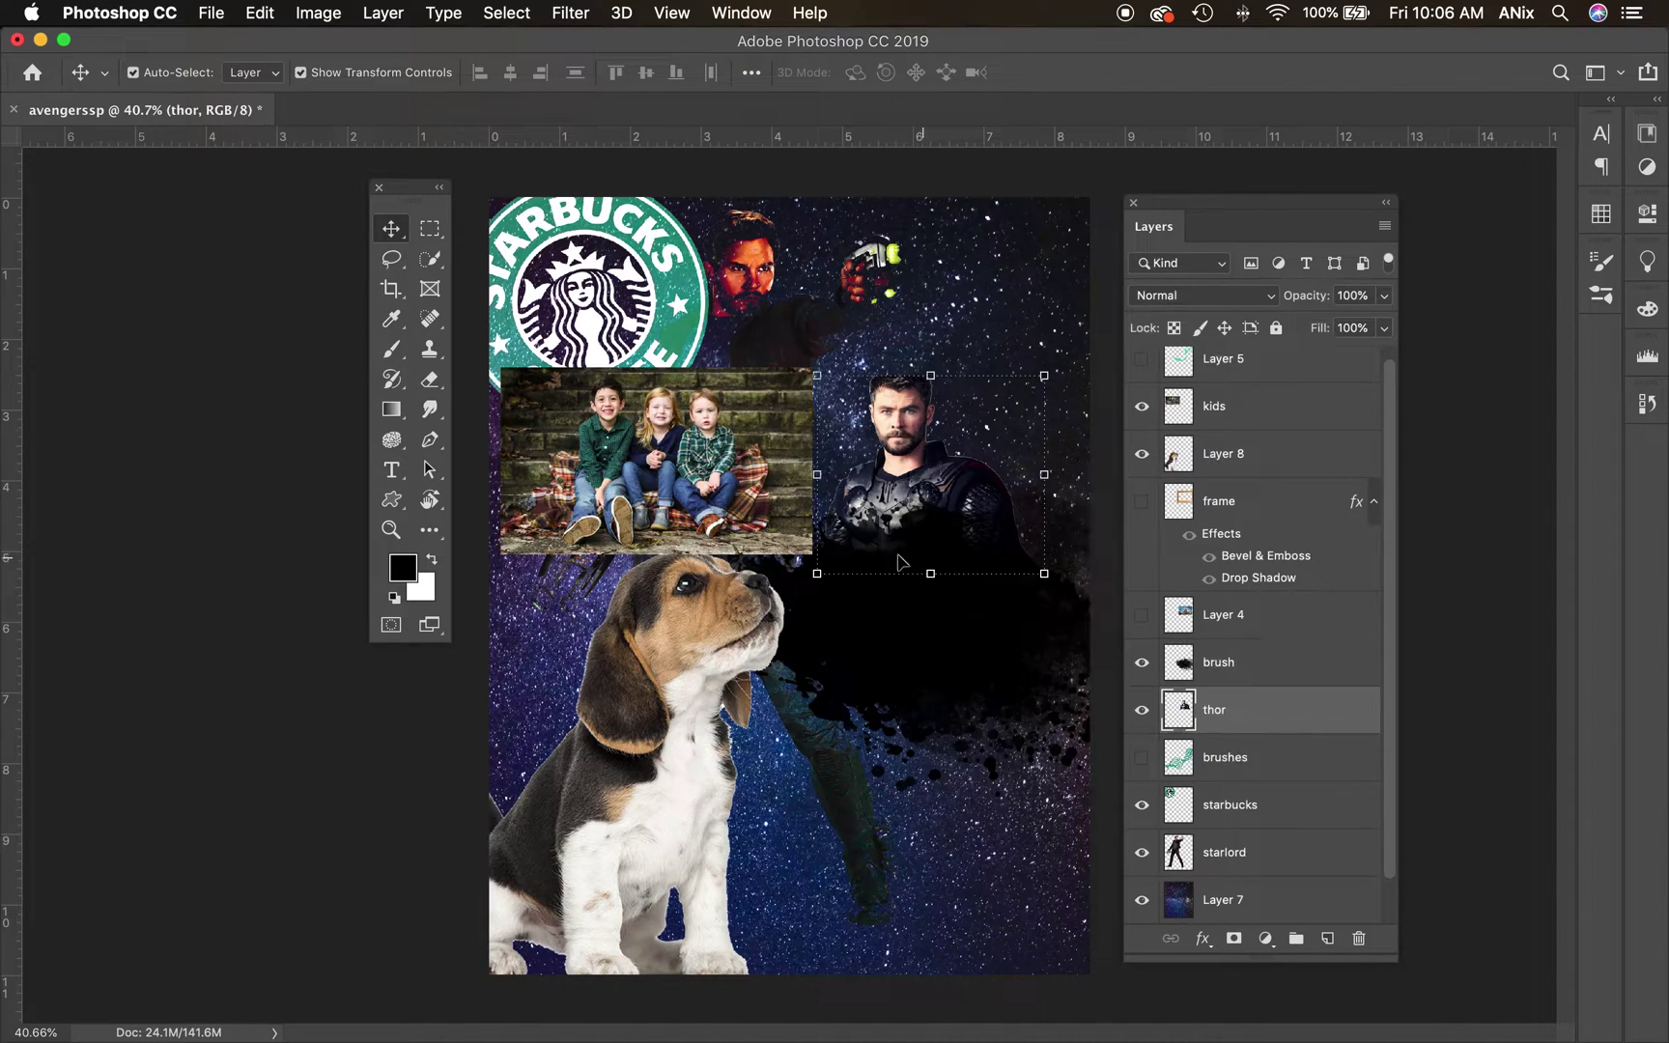
left_click_drag(1325, 666, 1349, 929)
left_click_drag(941, 493, 912, 900)
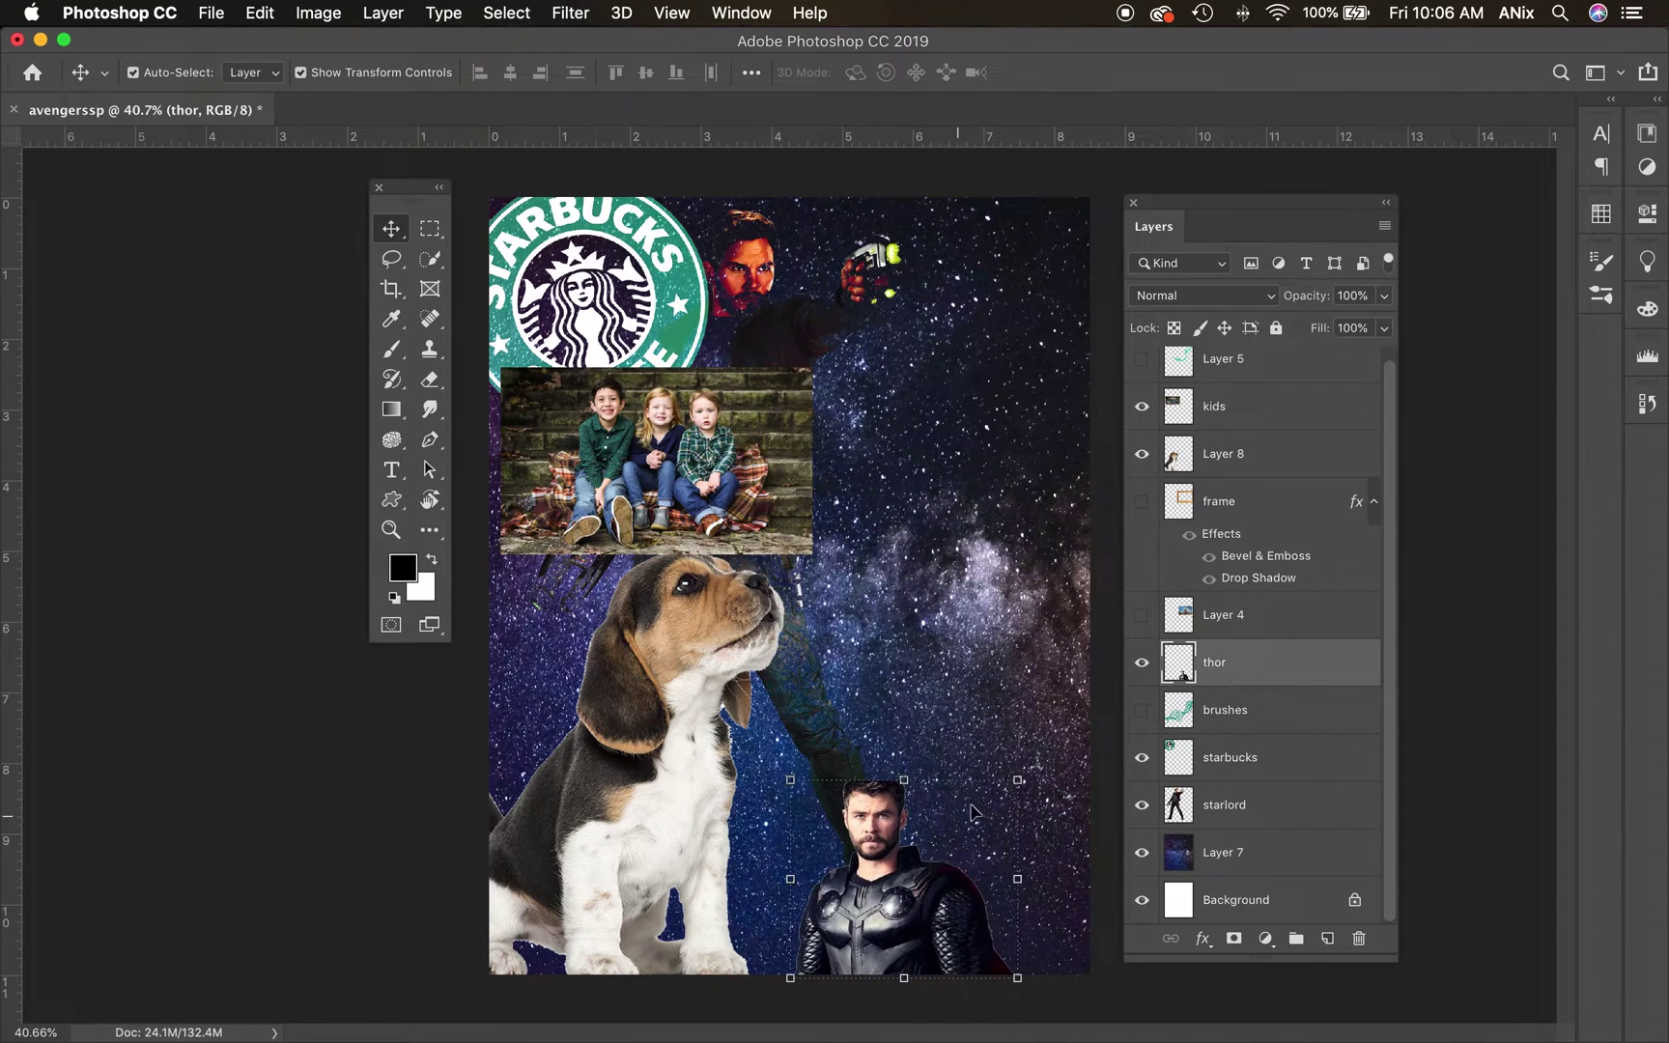
left_click_drag(1018, 780, 1129, 526)
left_click_drag(975, 829, 948, 829)
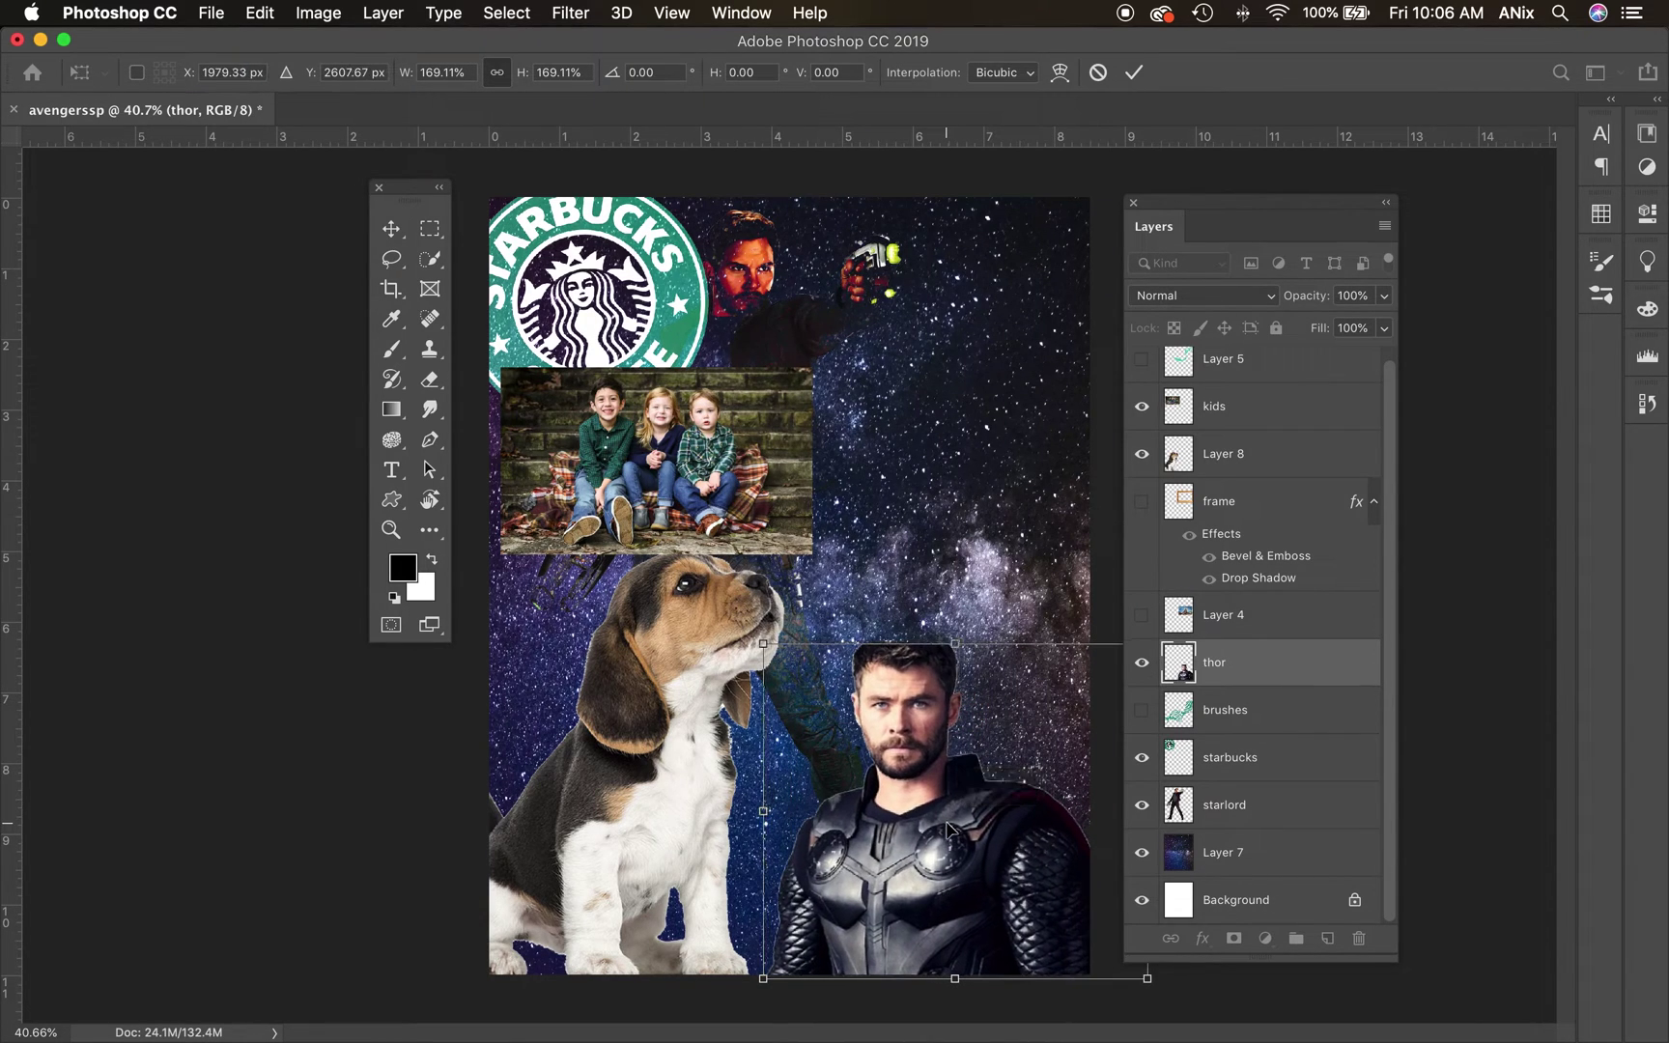
key("Return")
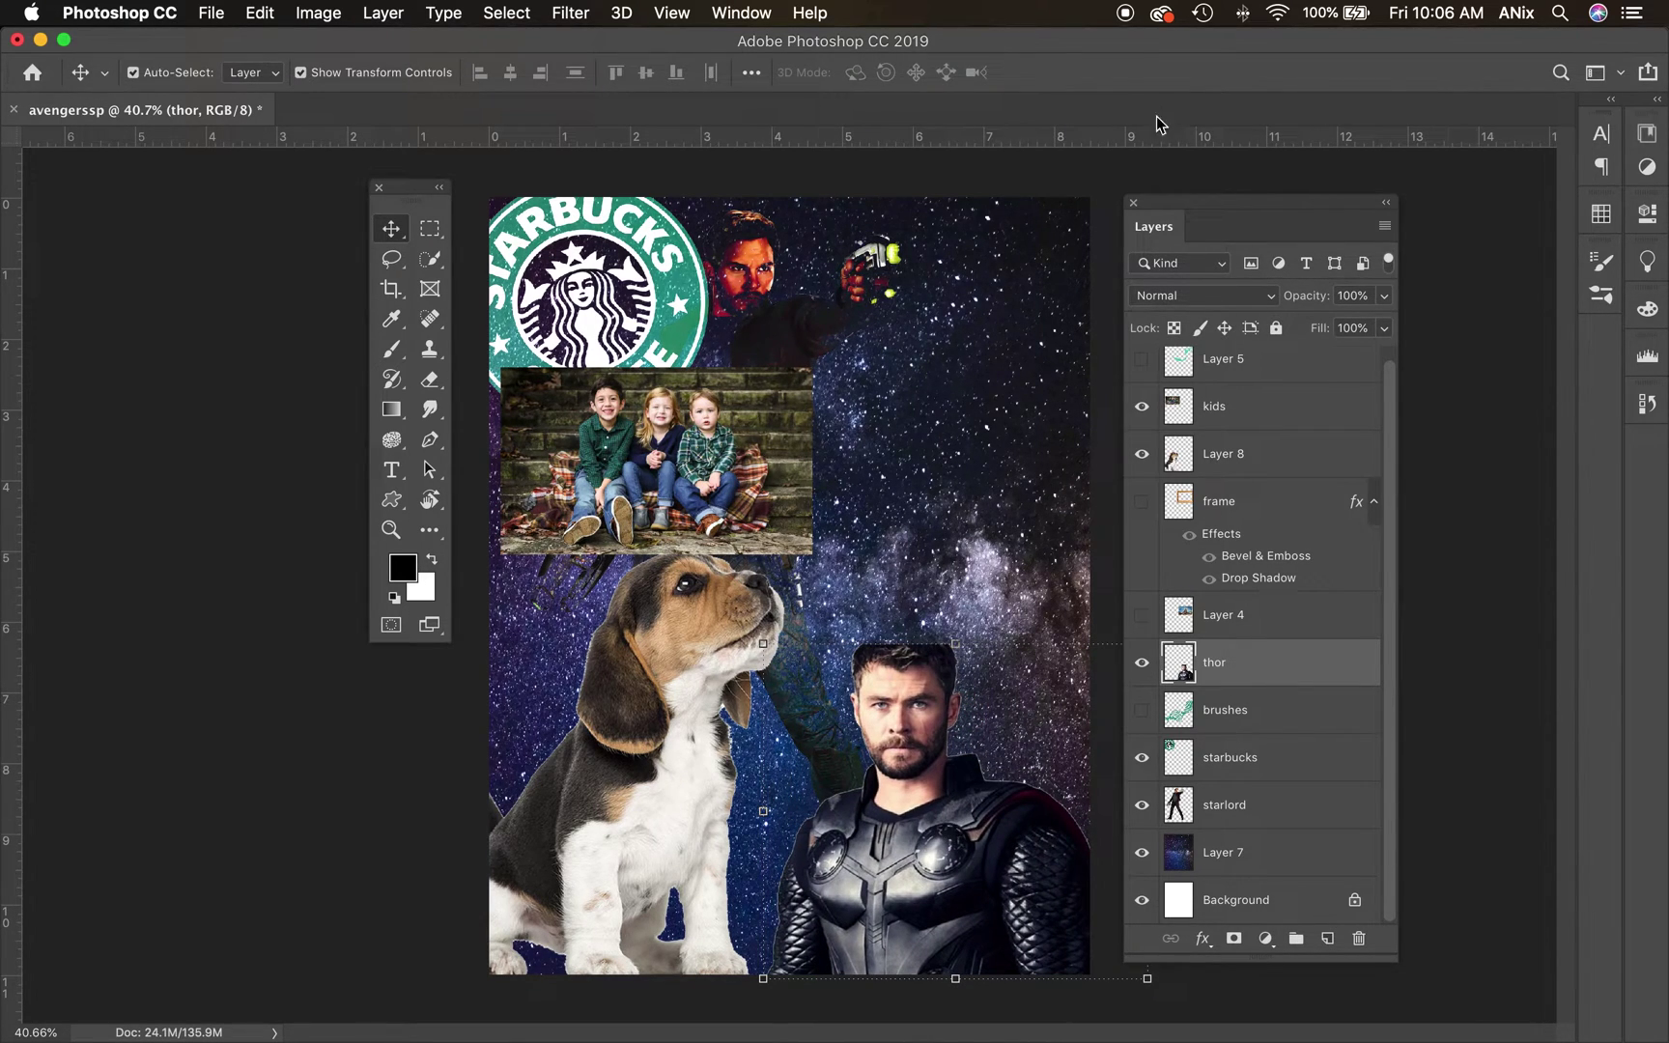
left_click(1269, 291)
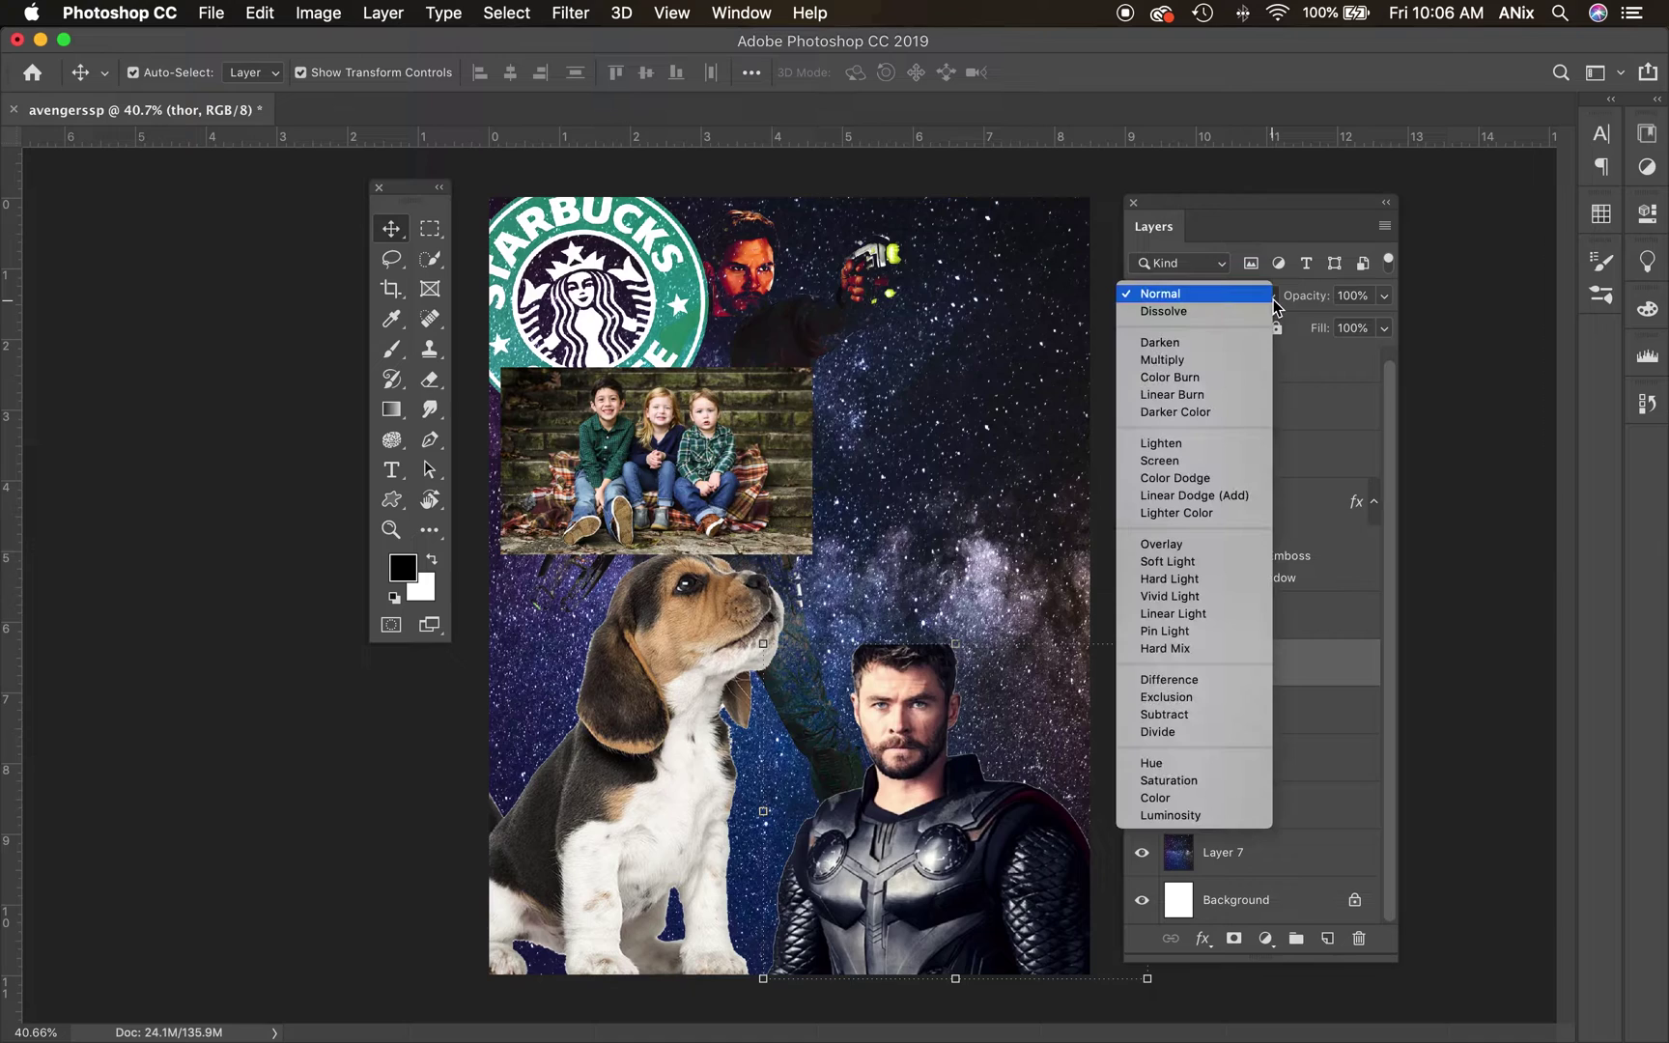
Step: Blend Thor in Lighten mode and add an Outer Glow layer style to it
left_click(1249, 446)
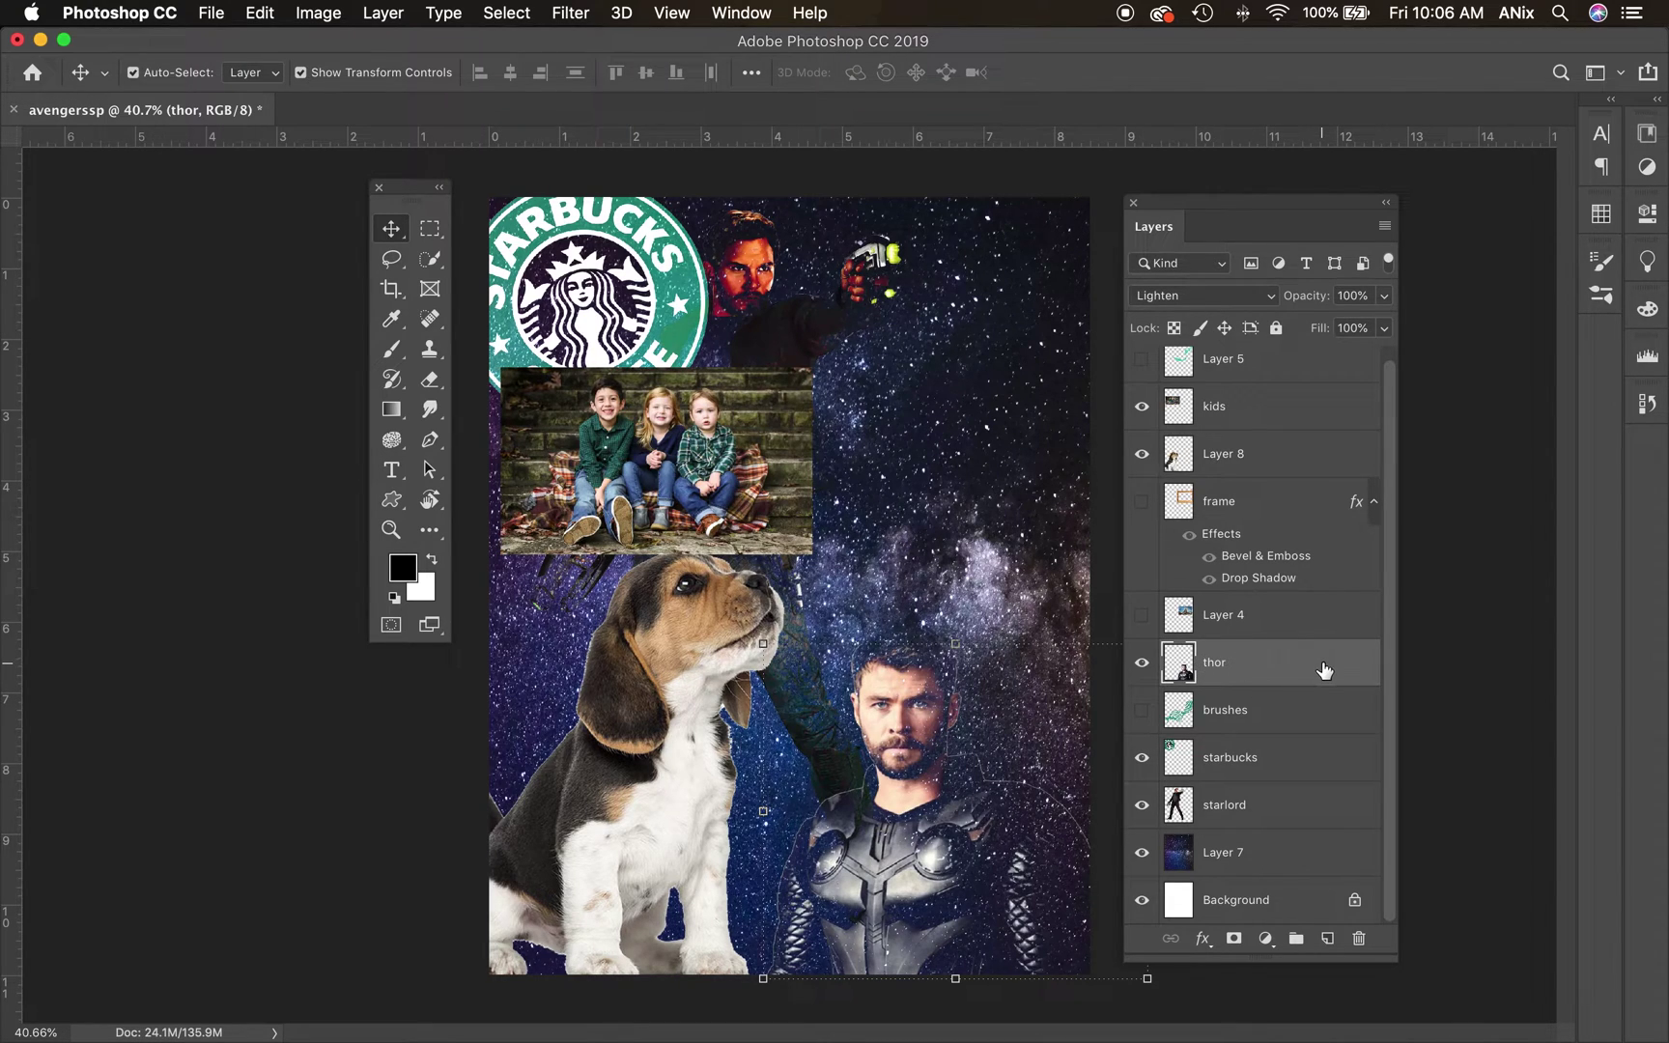
left_click(1202, 938)
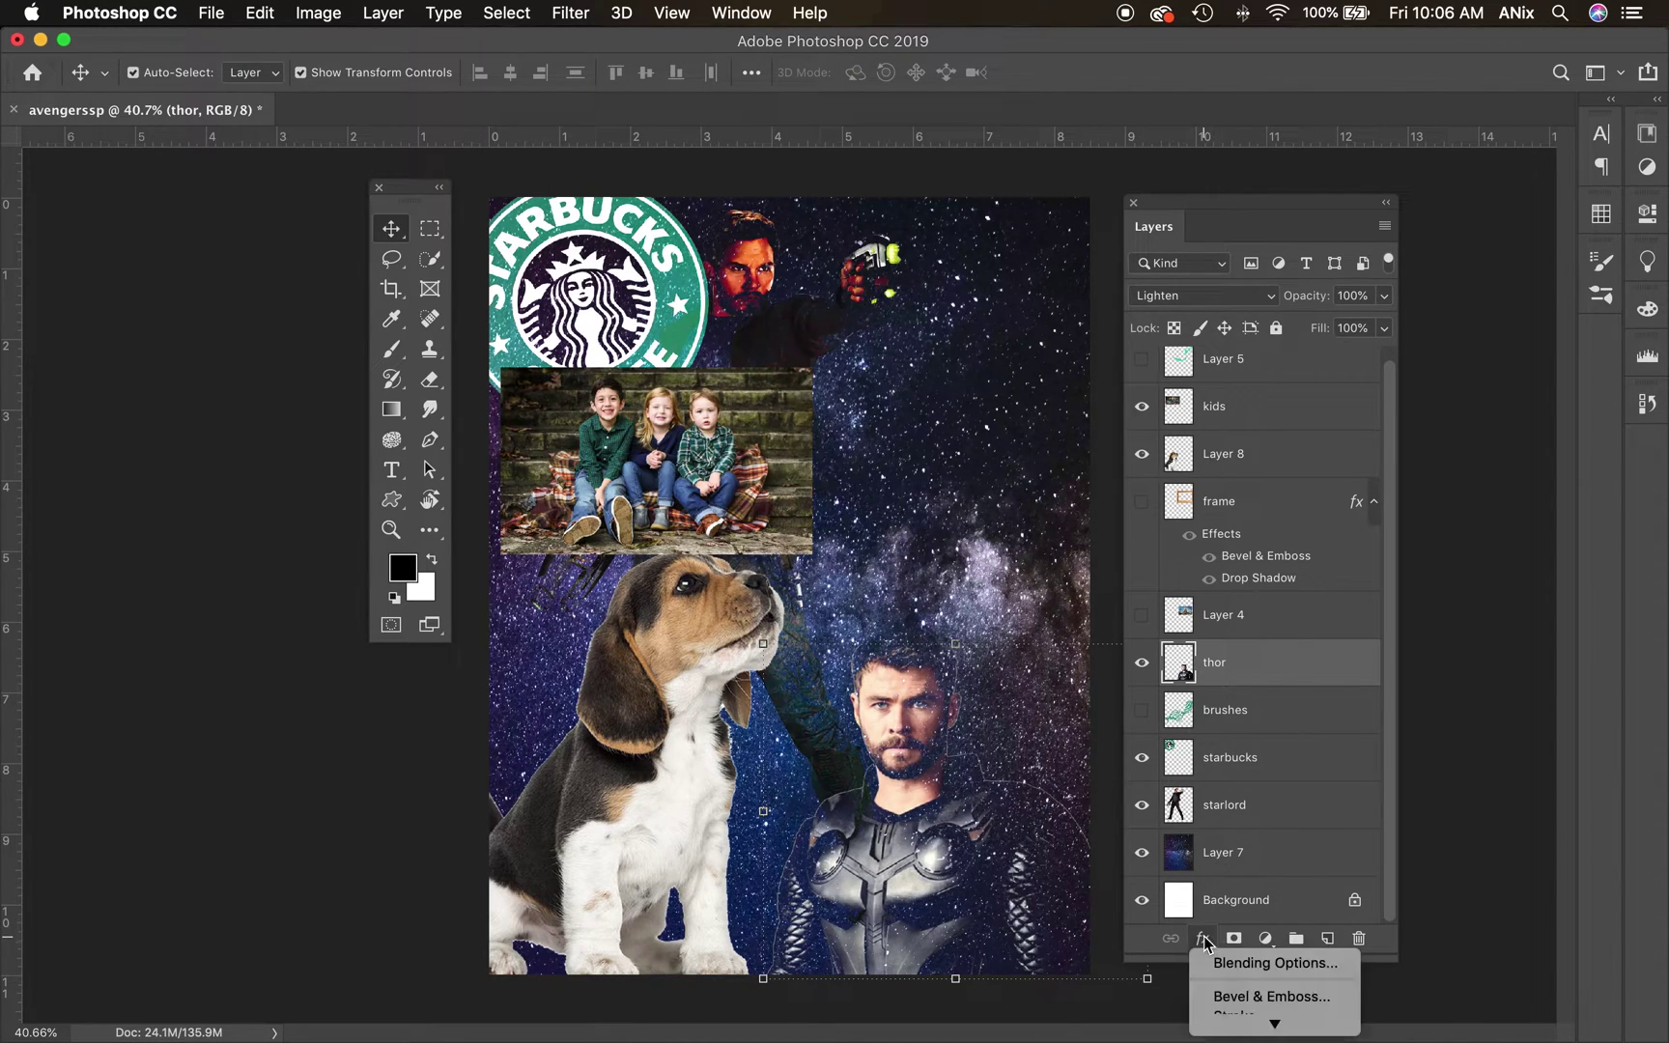
left_click(1262, 962)
left_click_drag(671, 94, 1070, 87)
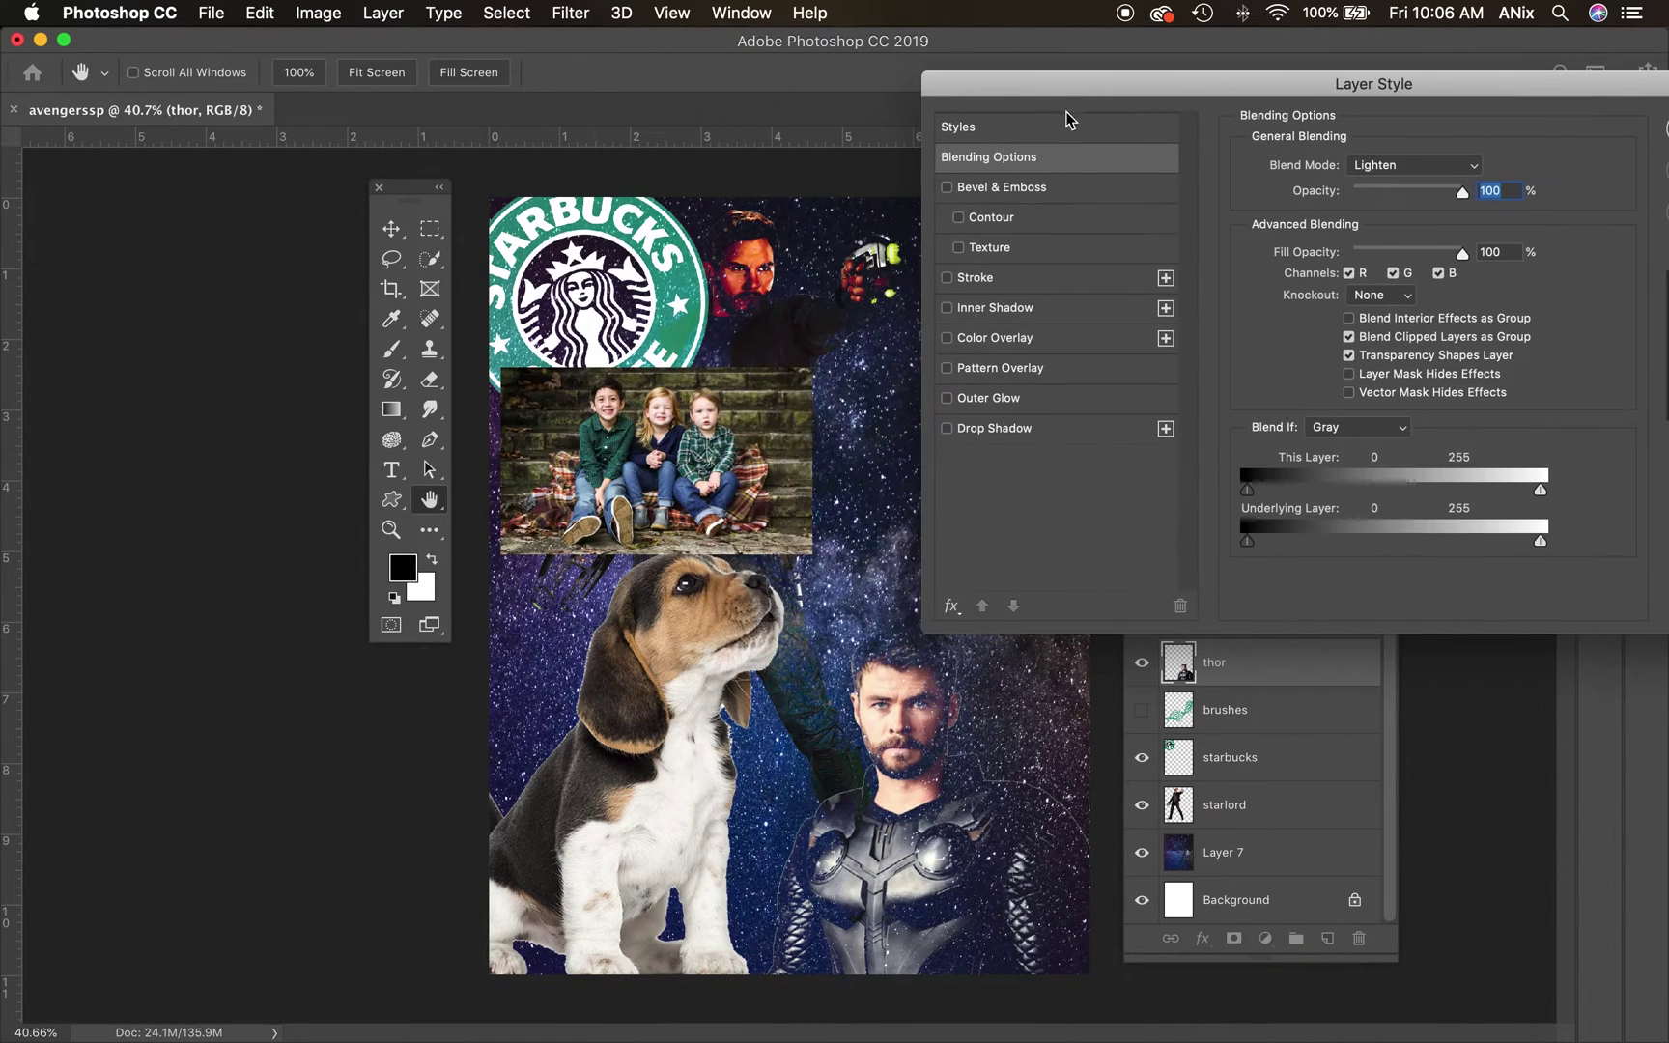
left_click(947, 398)
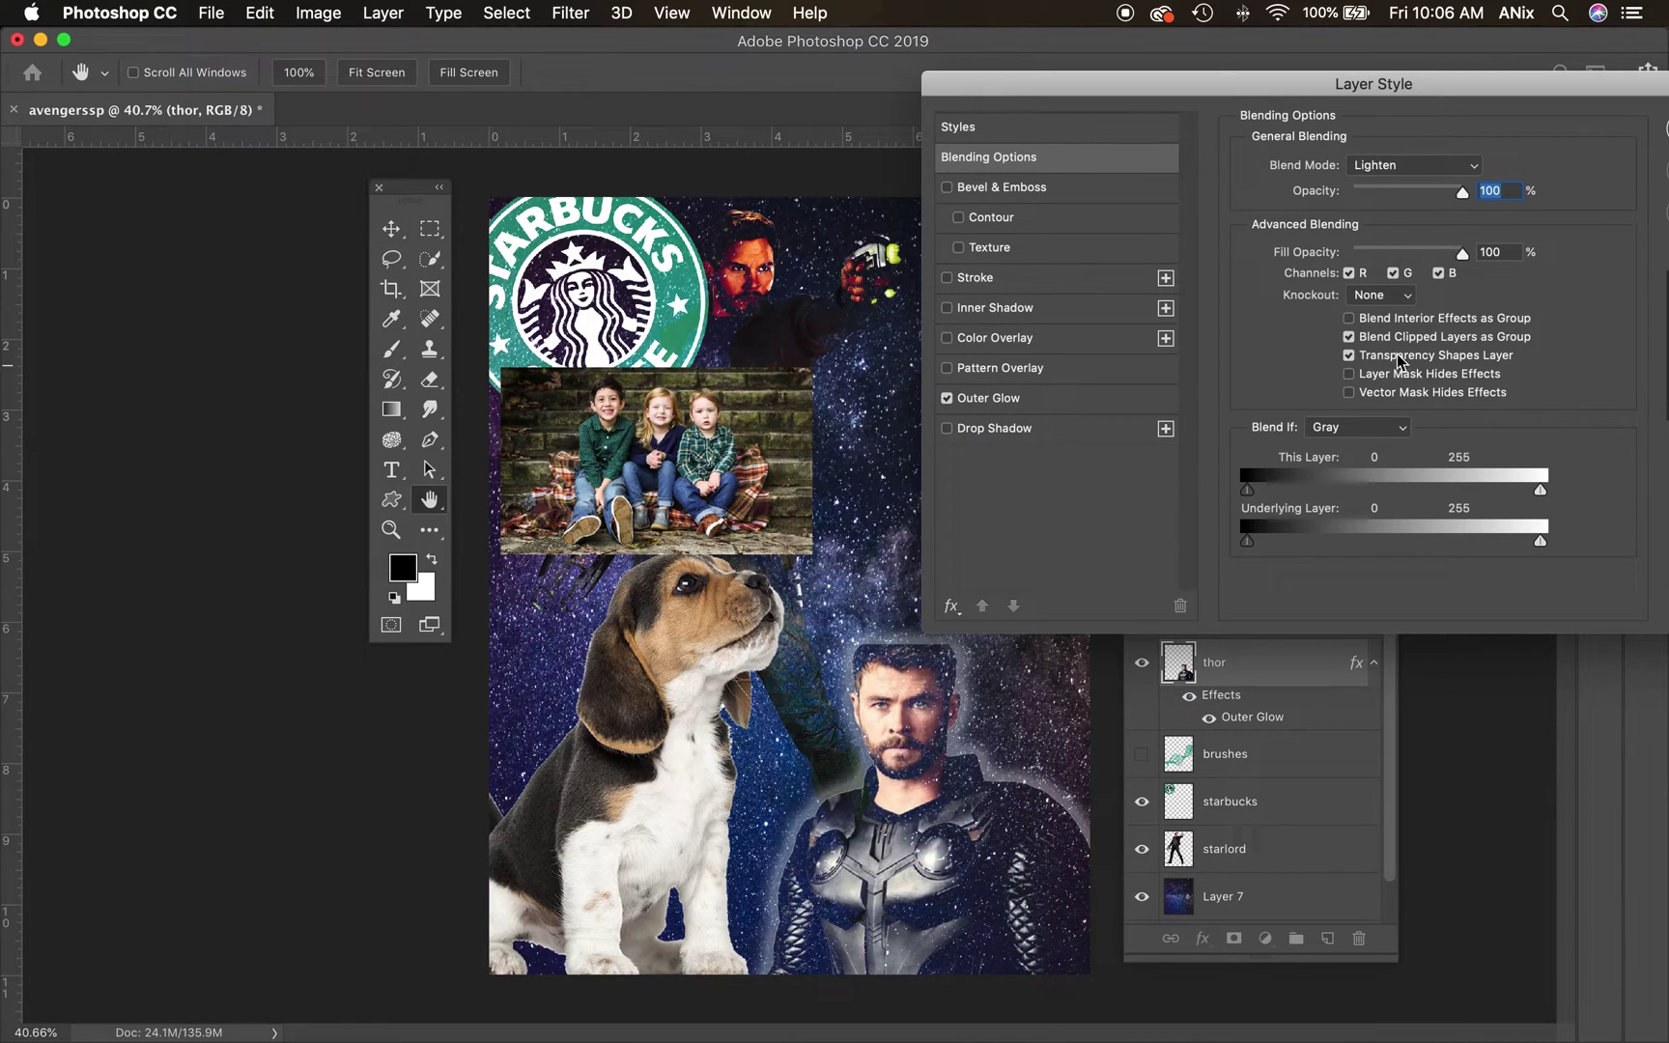
Step: Set Thor's Outer Glow to 53% opacity, 75% noise, 19% spread and 54 px size
left_click(987, 400)
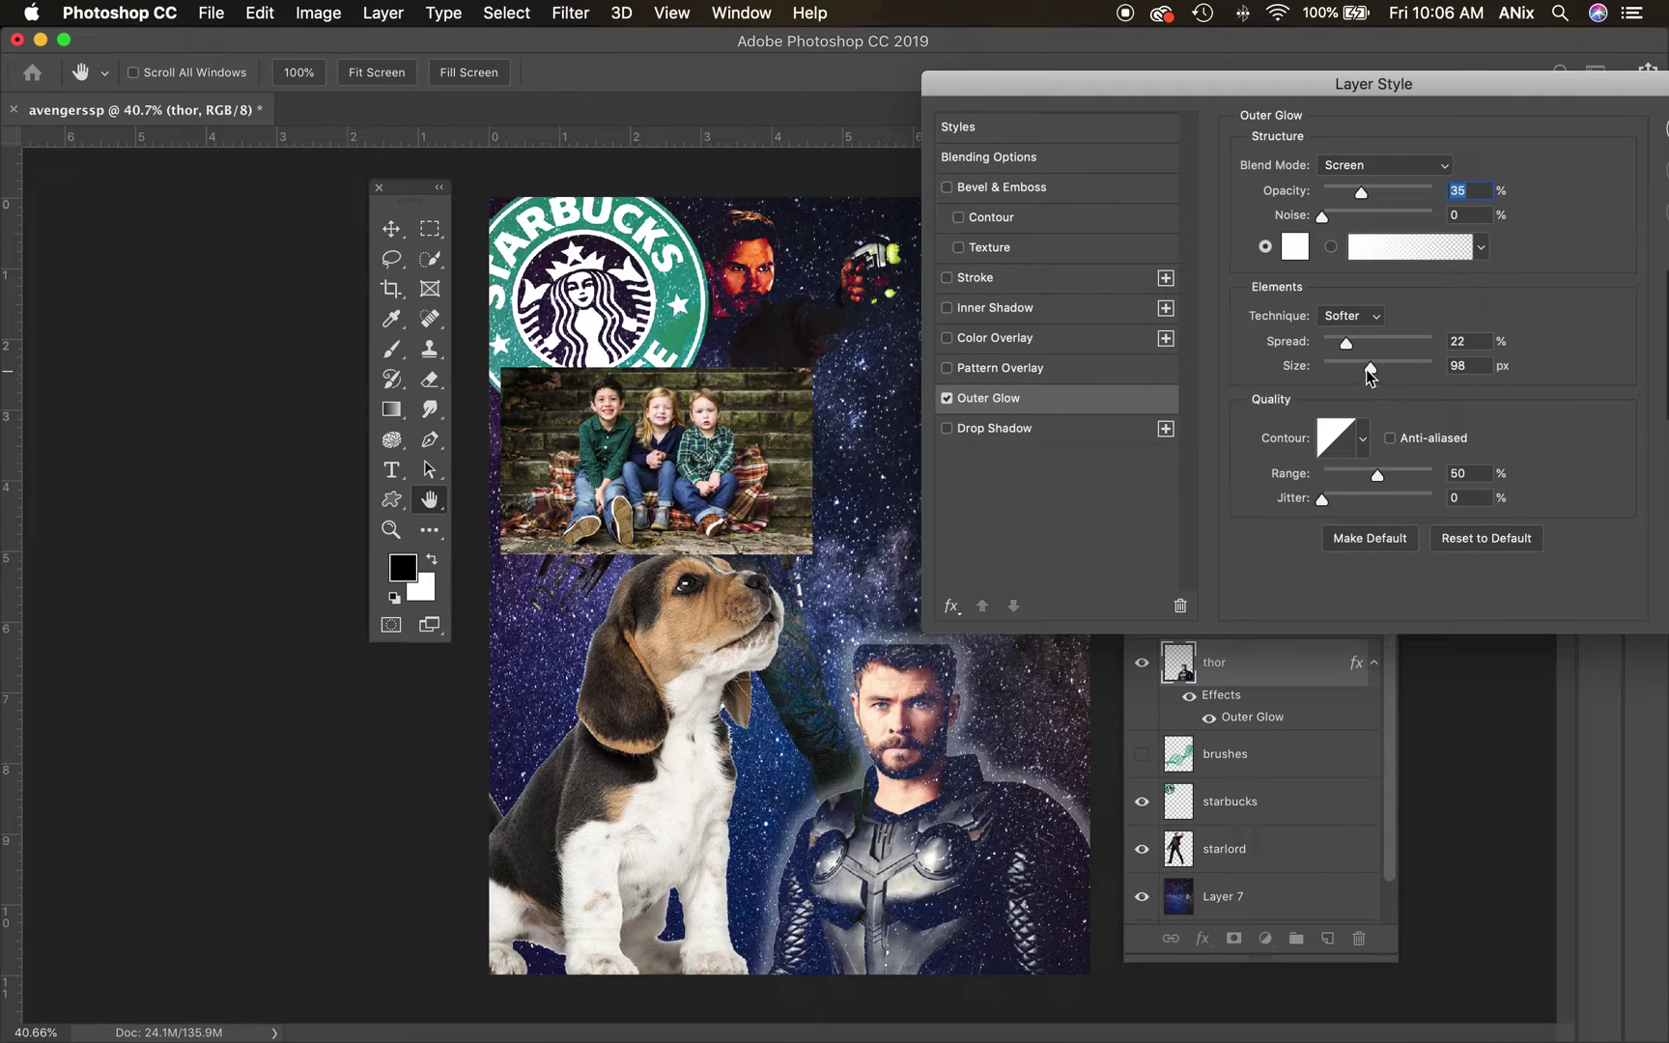
left_click_drag(1367, 368, 1363, 368)
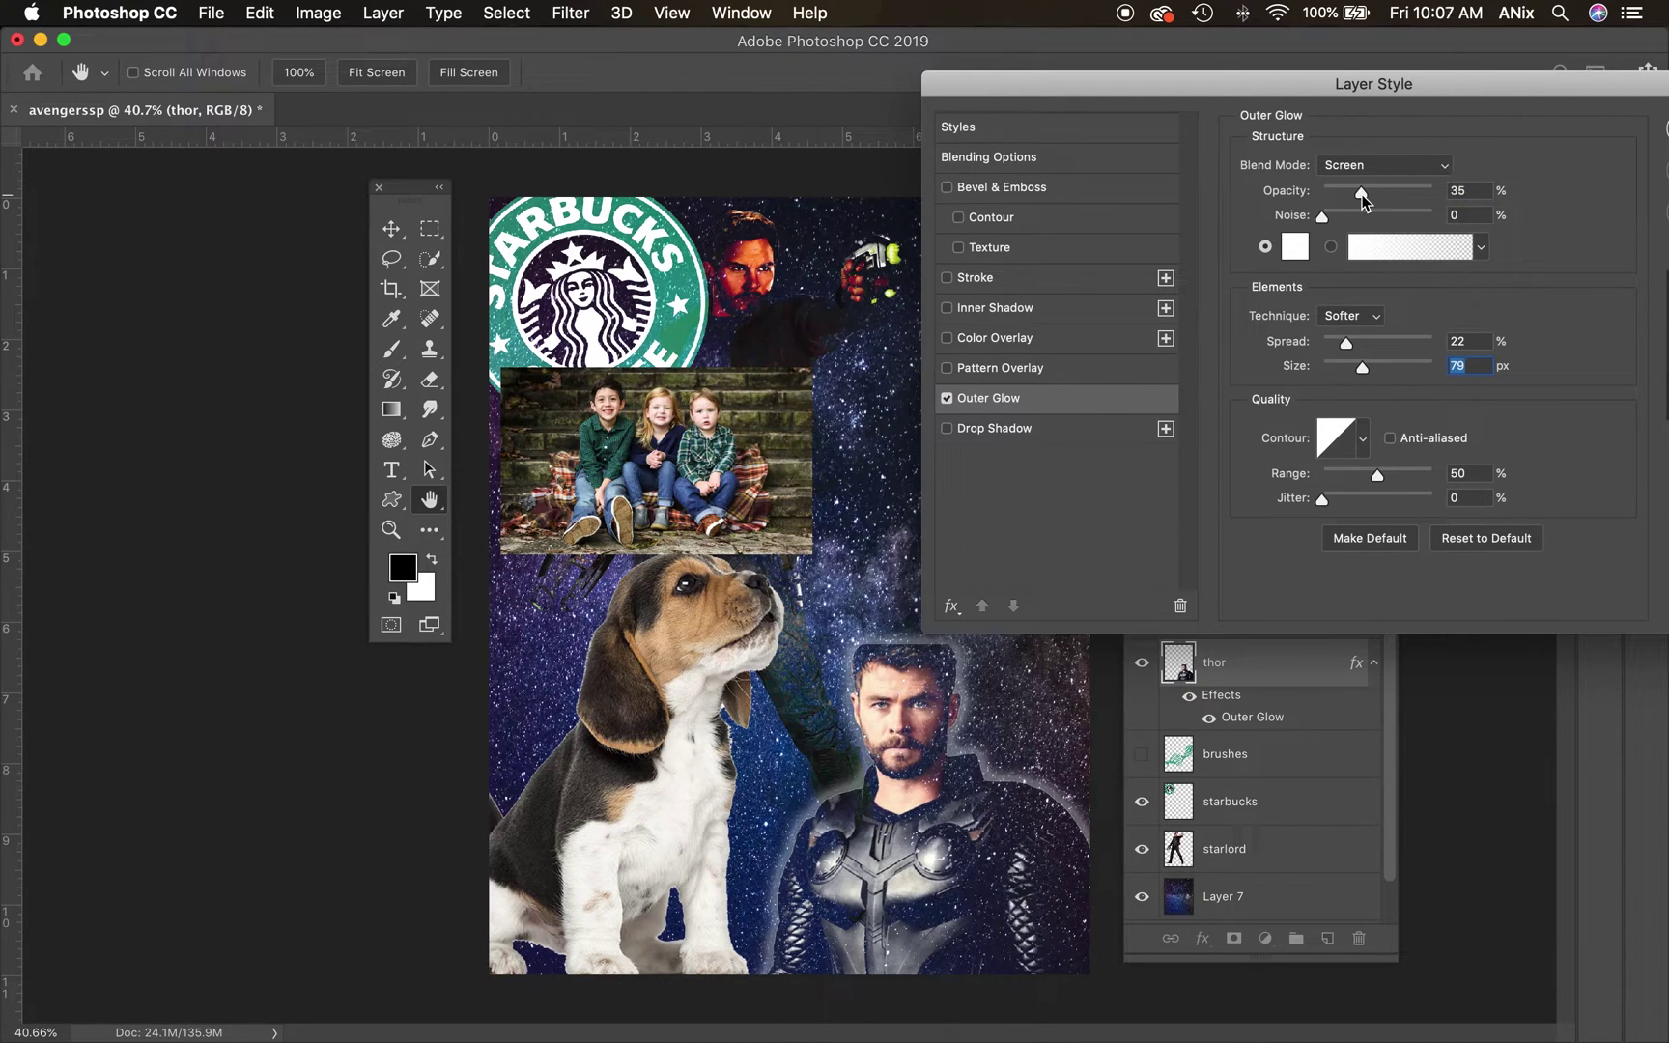
left_click_drag(1361, 192, 1379, 194)
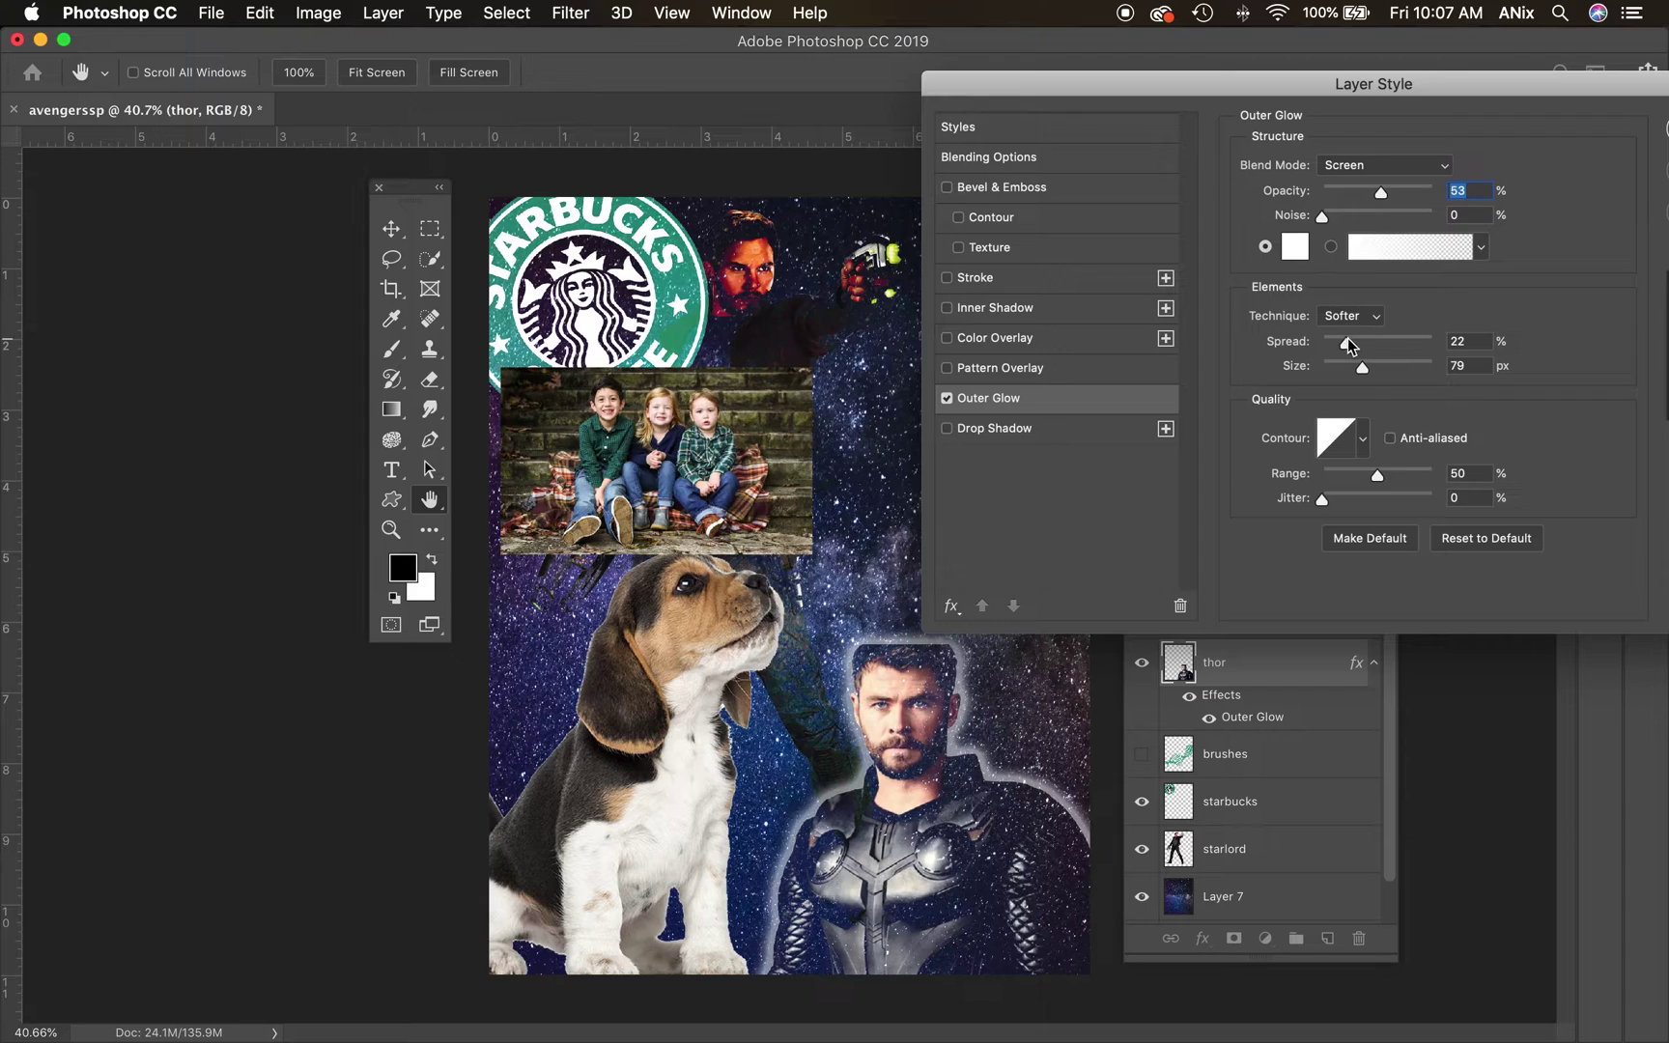
left_click_drag(1349, 346, 1353, 366)
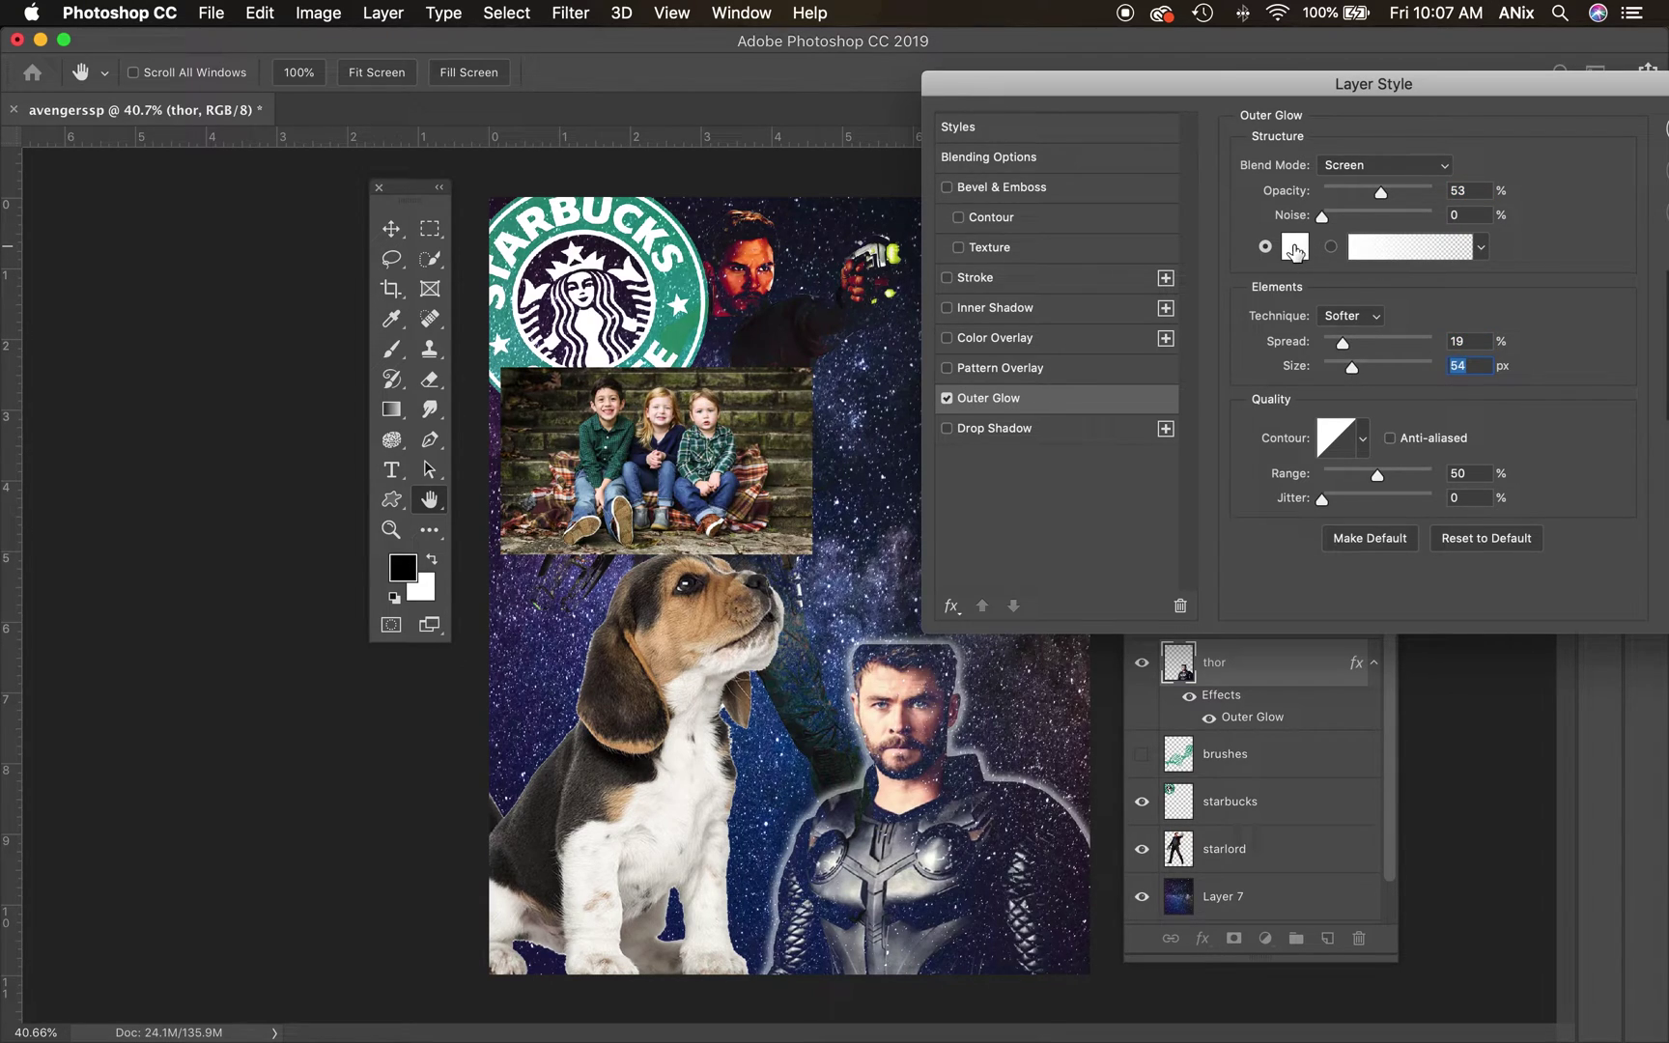
left_click_drag(1319, 218, 1407, 222)
left_click_drag(1468, 106, 1162, 125)
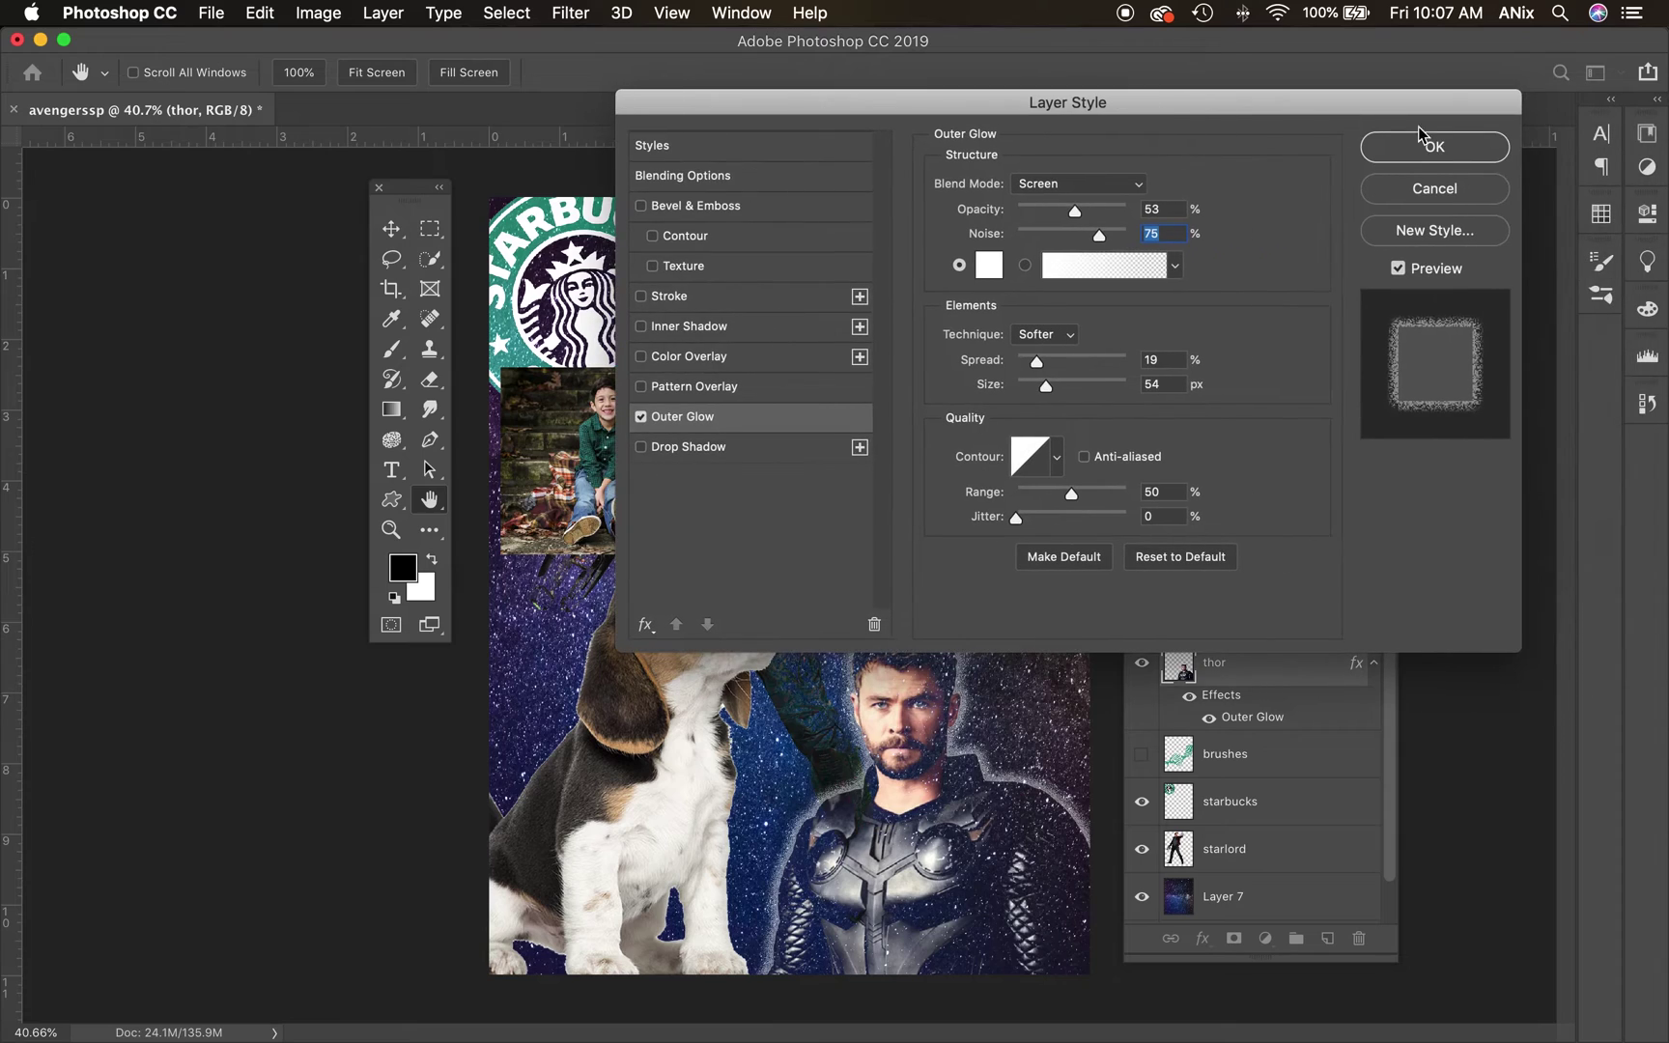
left_click(1454, 159)
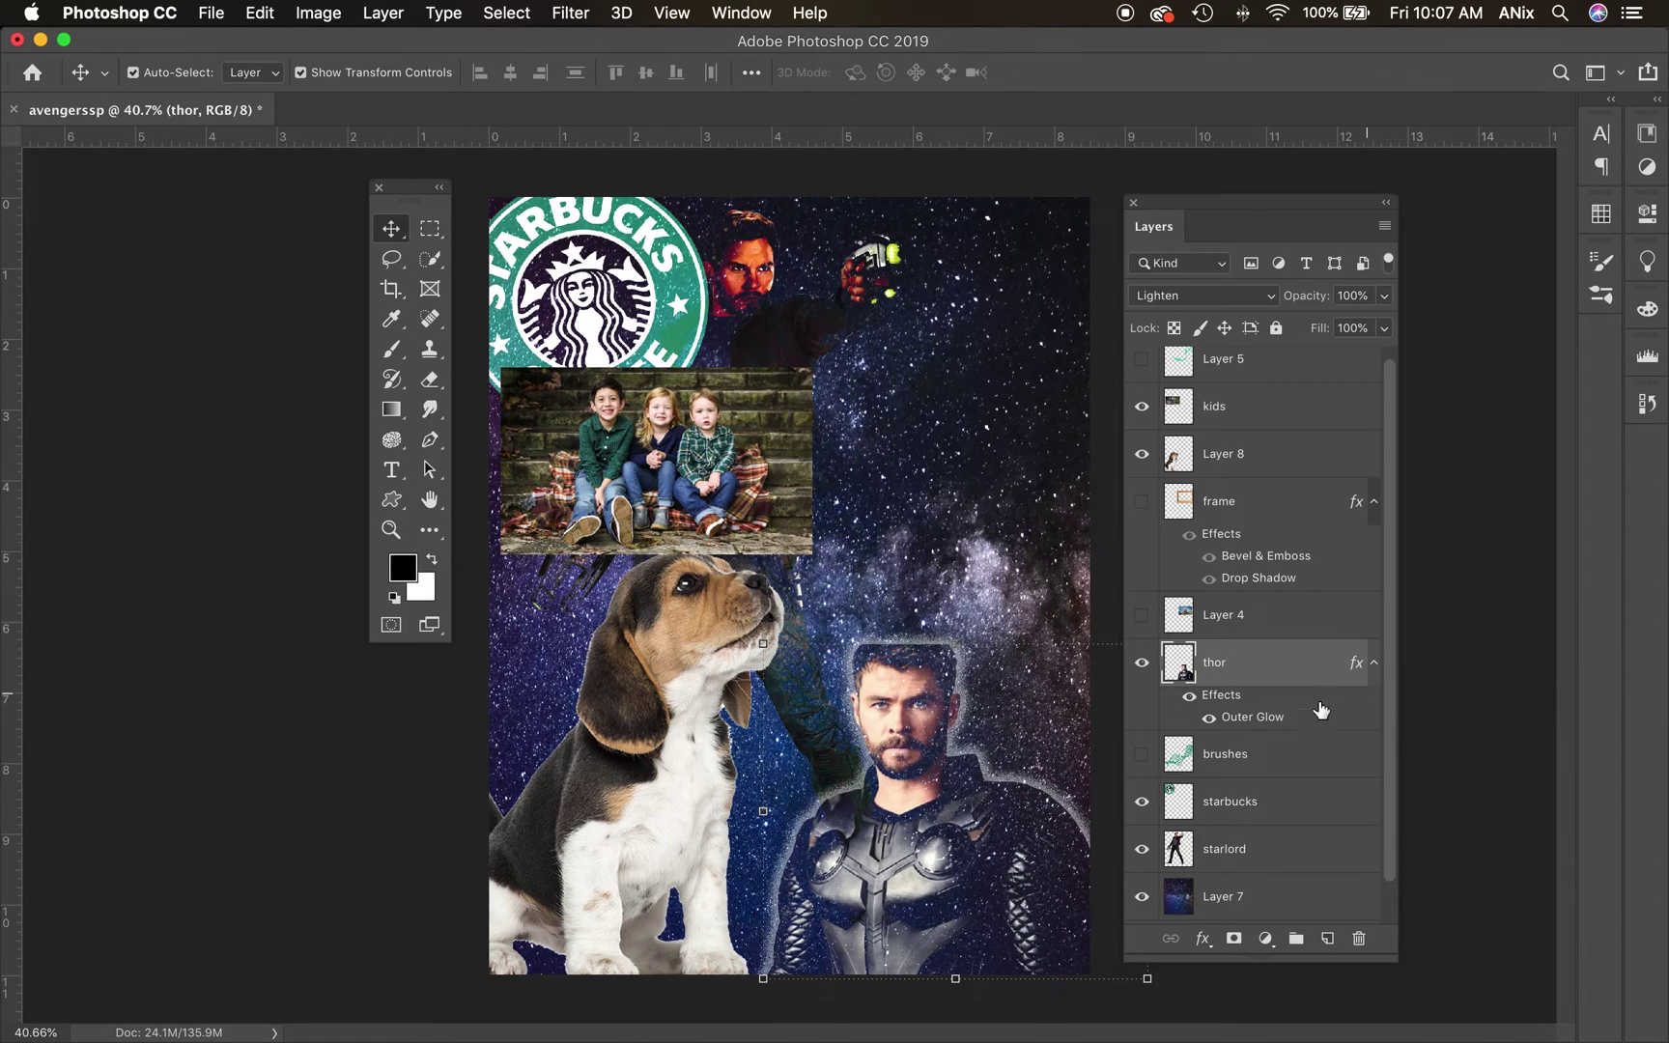
Step: Copy Thor's Outer Glow onto the puppy and Star-Lord layers
left_click(1374, 663)
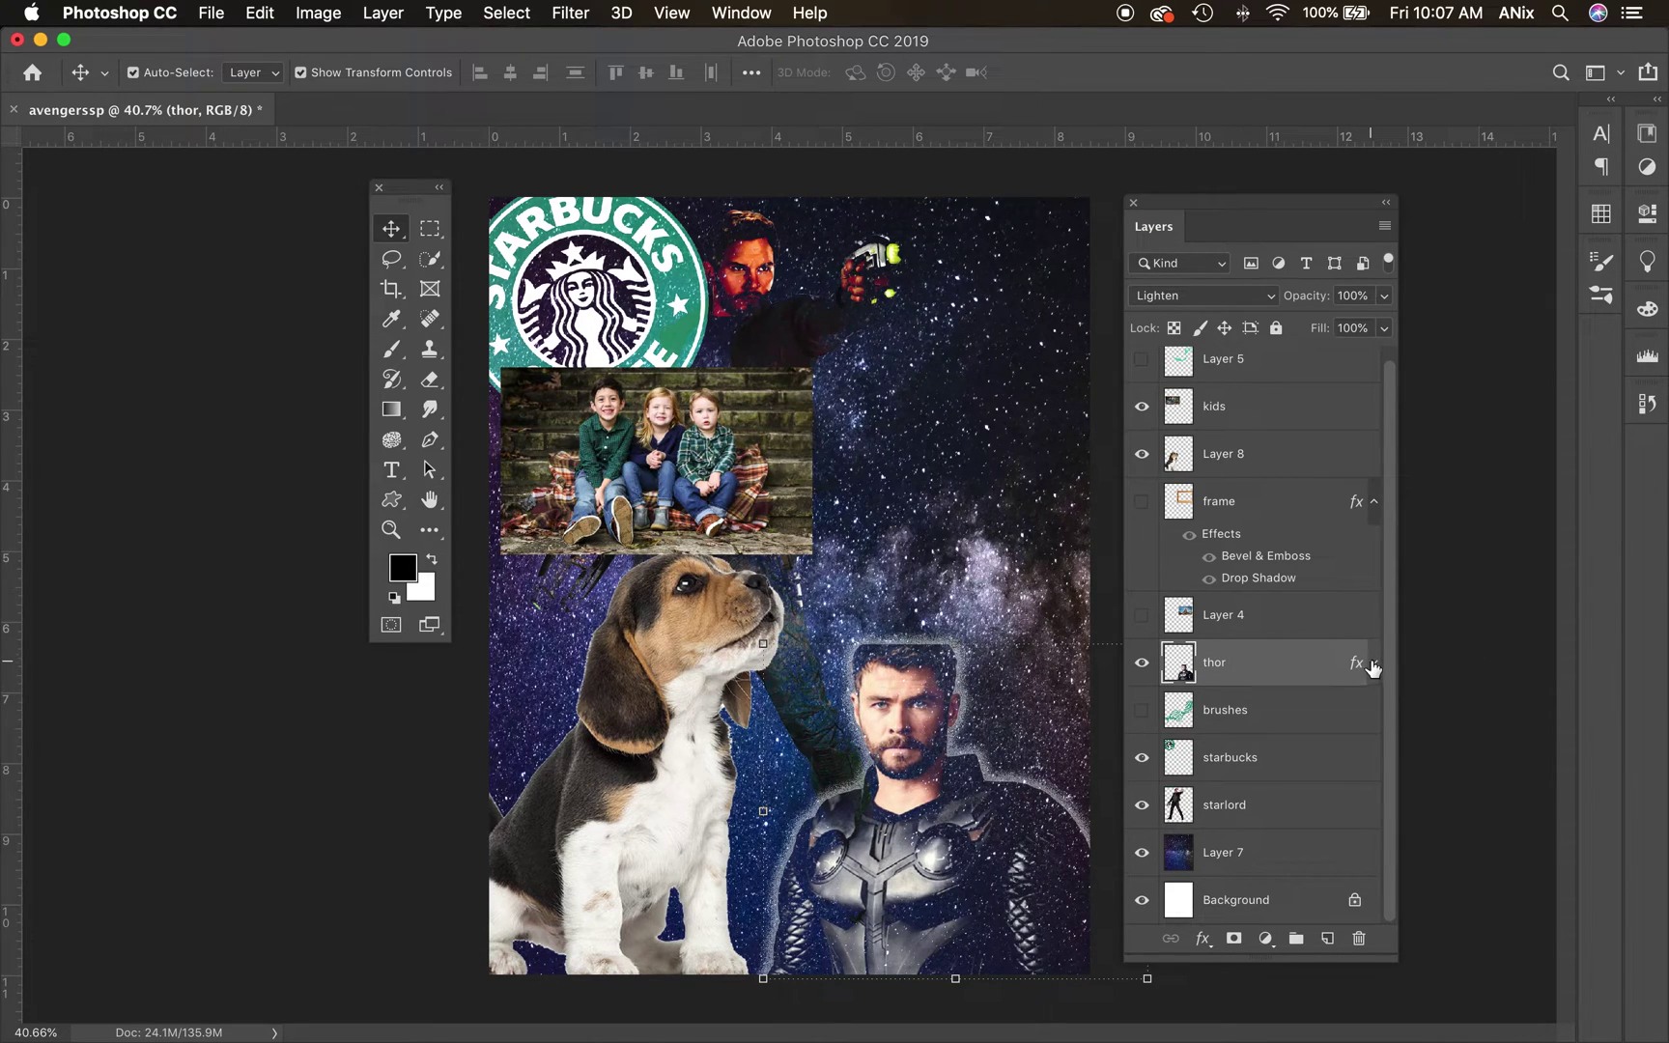
left_click(1373, 663)
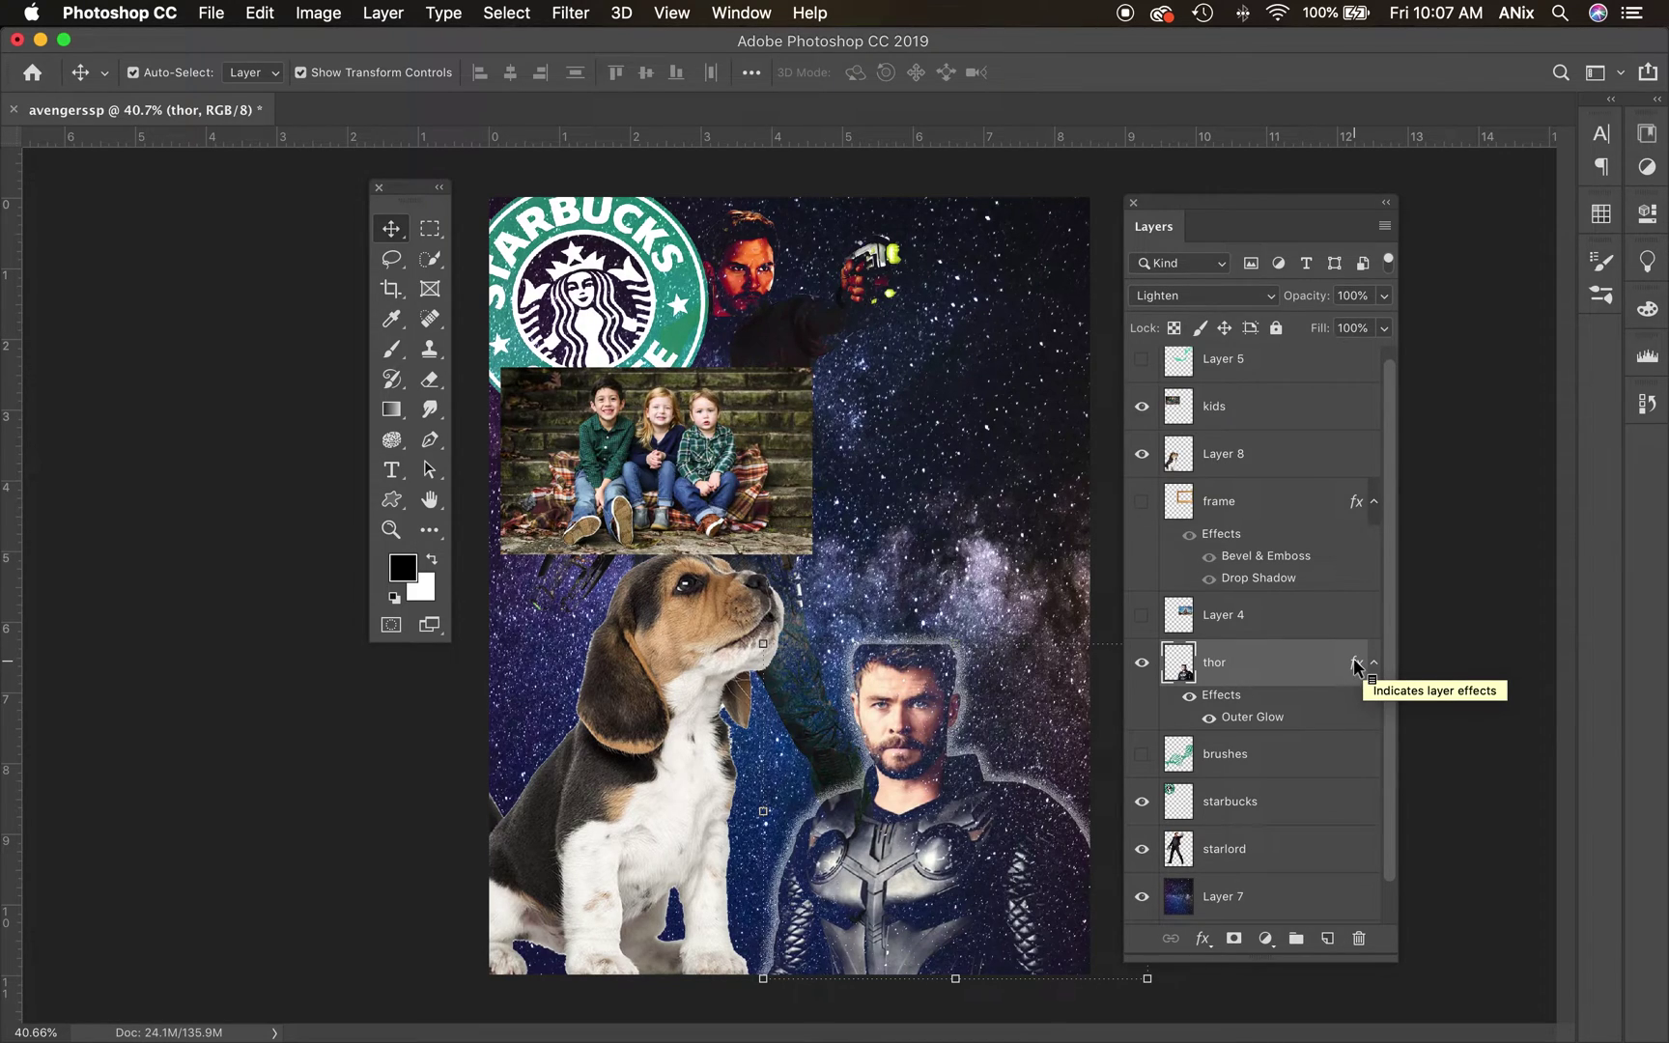
left_click_drag(1356, 668, 1332, 465)
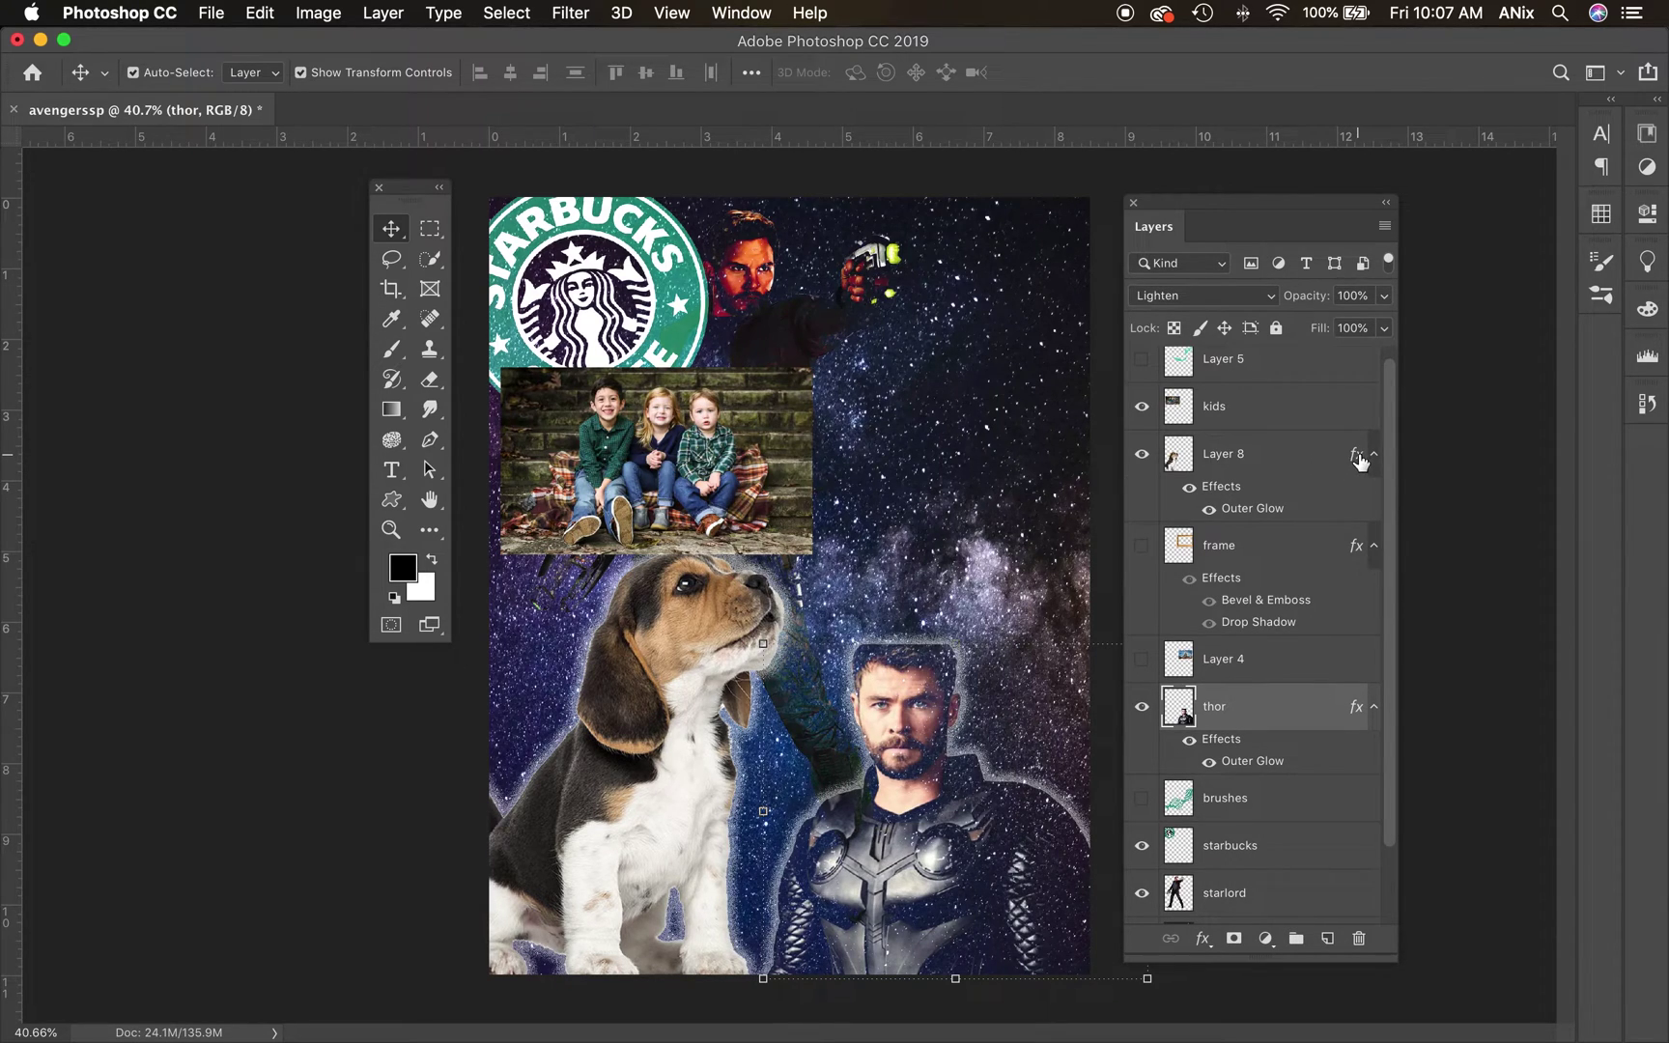
left_click_drag(1360, 462, 1339, 896)
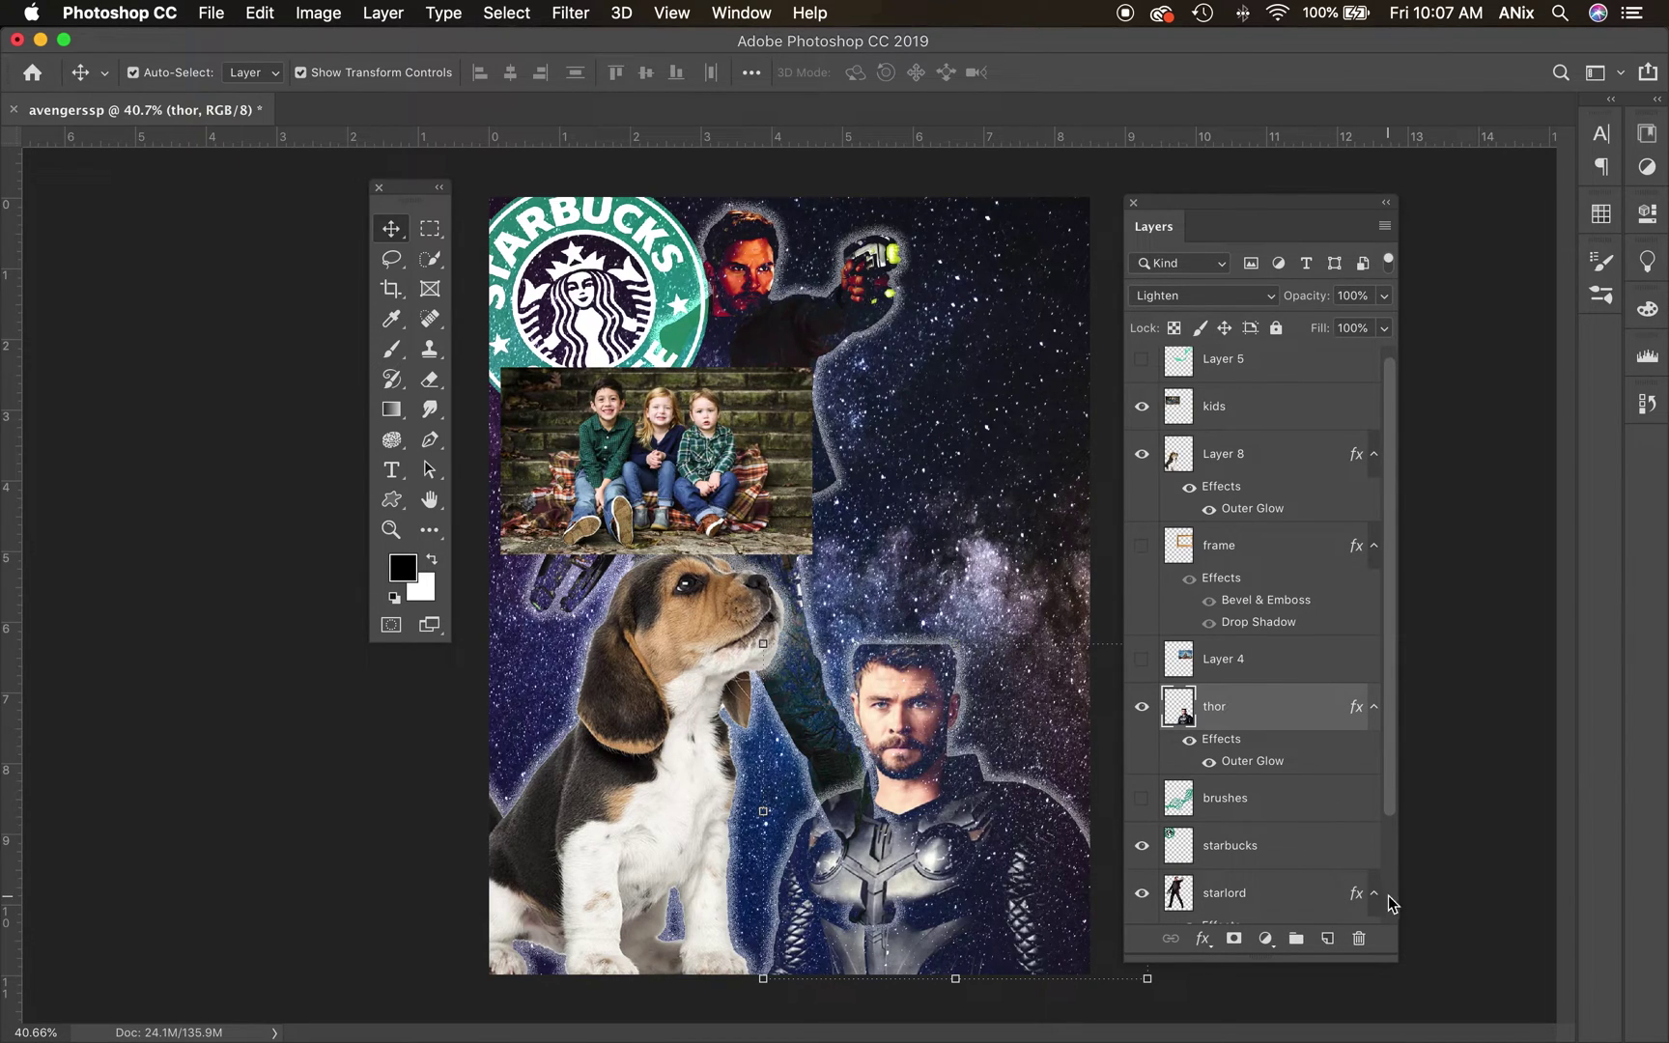
Step: Remove the copied glow from Star-Lord and the puppy, and move the kids photo right
left_click_drag(1390, 821, 1405, 880)
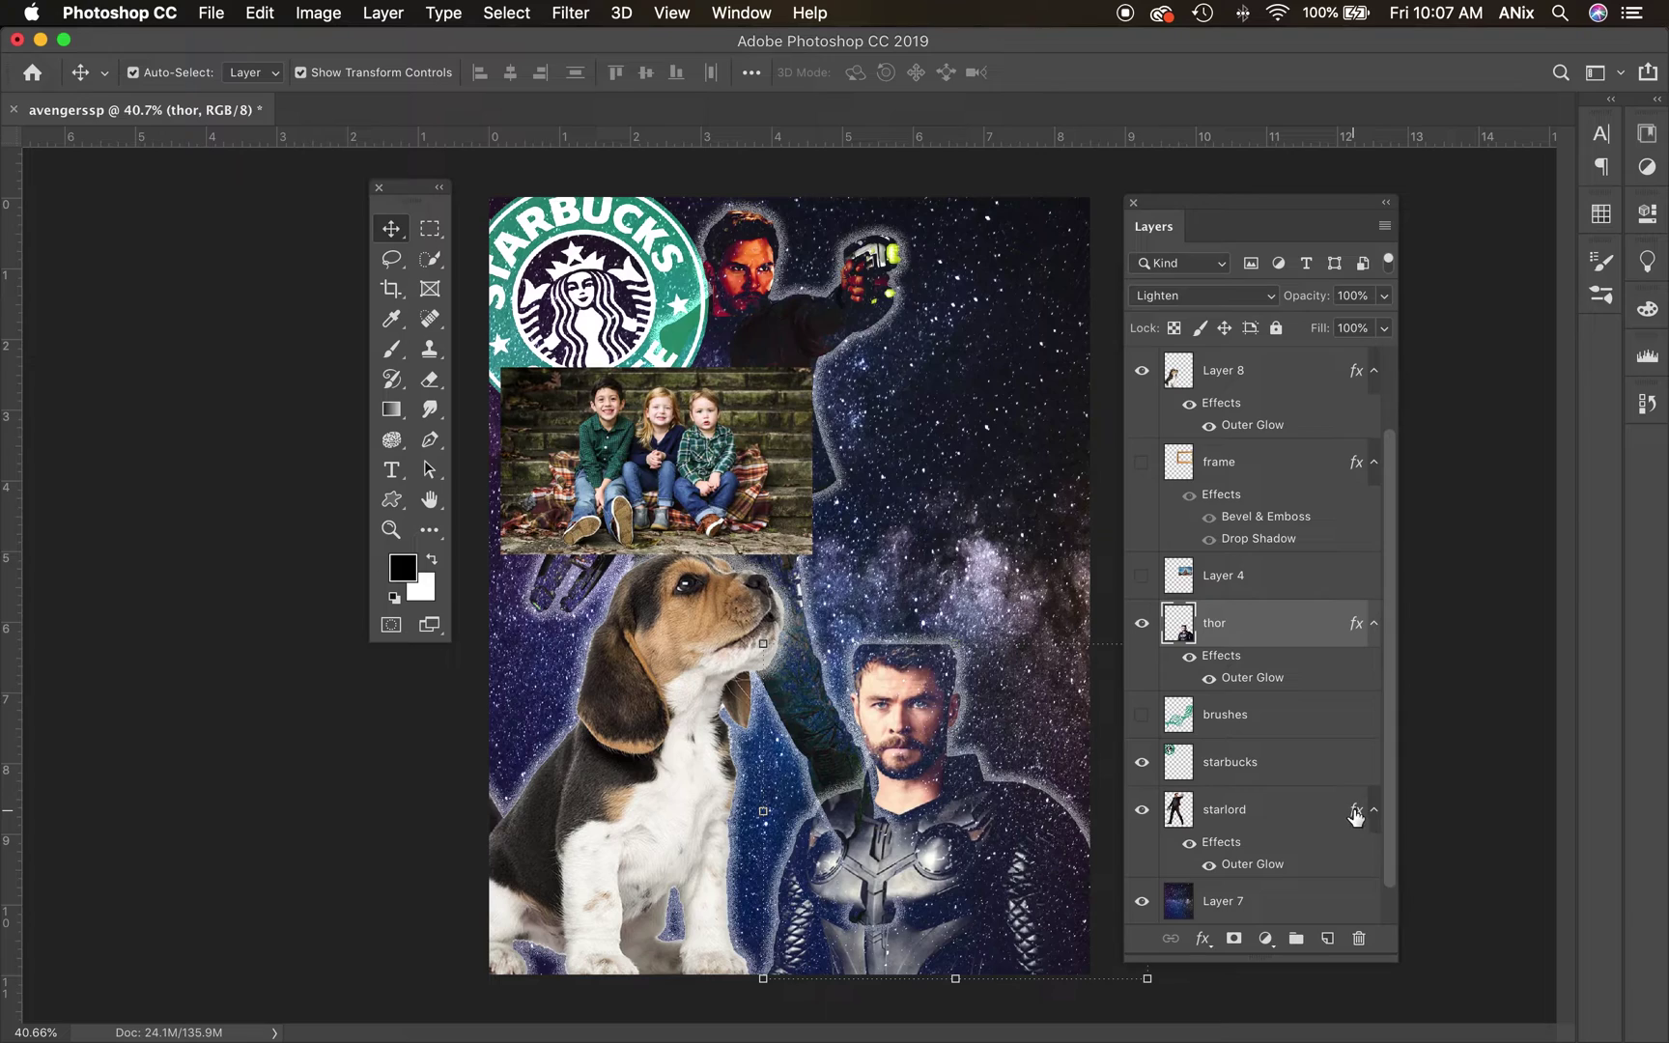
left_click_drag(1356, 816, 1360, 938)
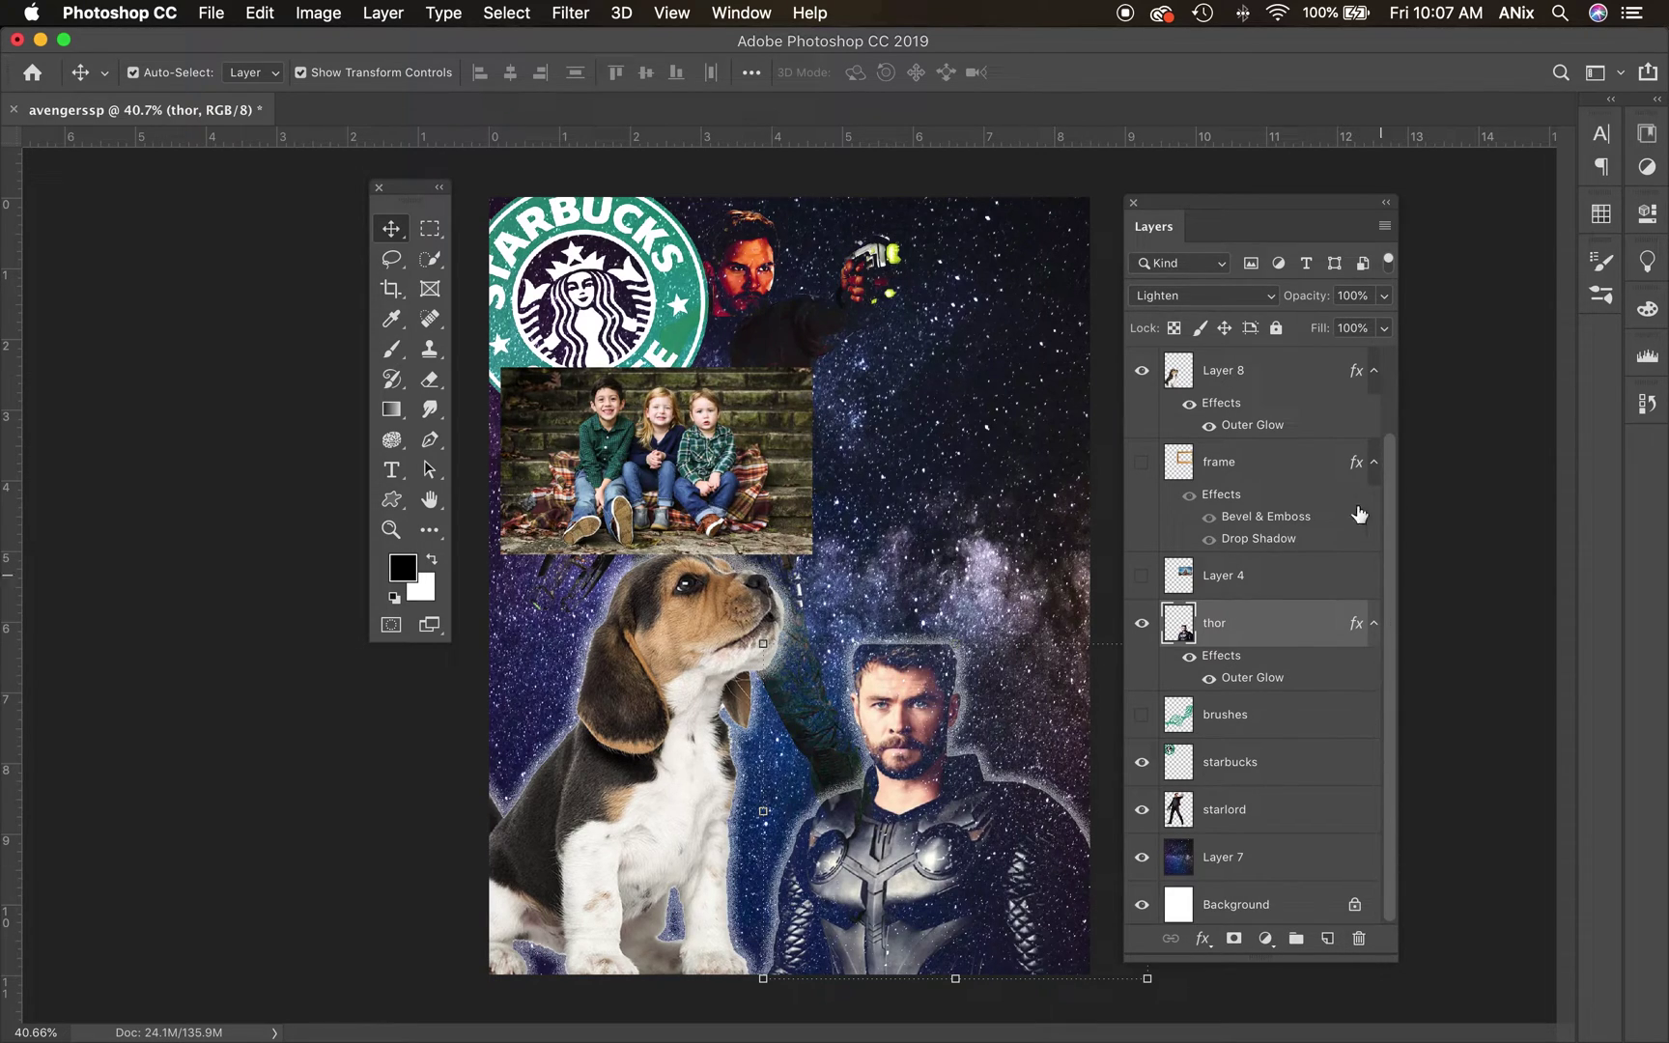
left_click_drag(1356, 371, 1353, 940)
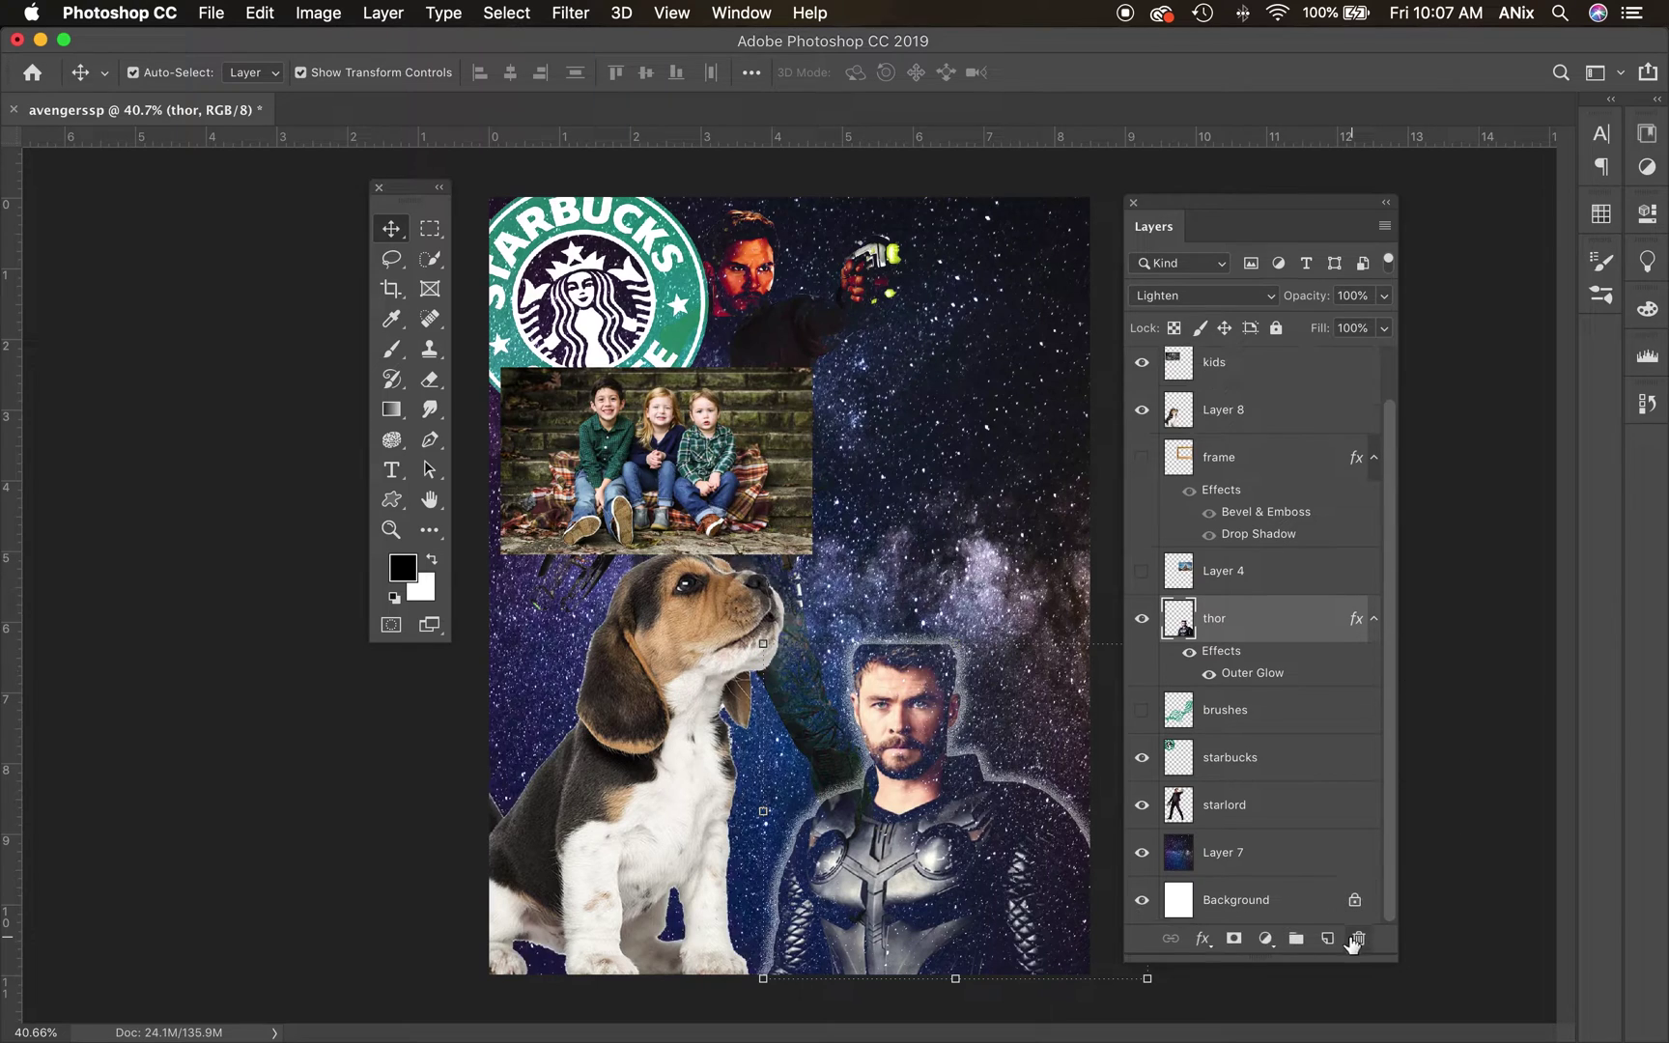
left_click_drag(743, 511, 987, 512)
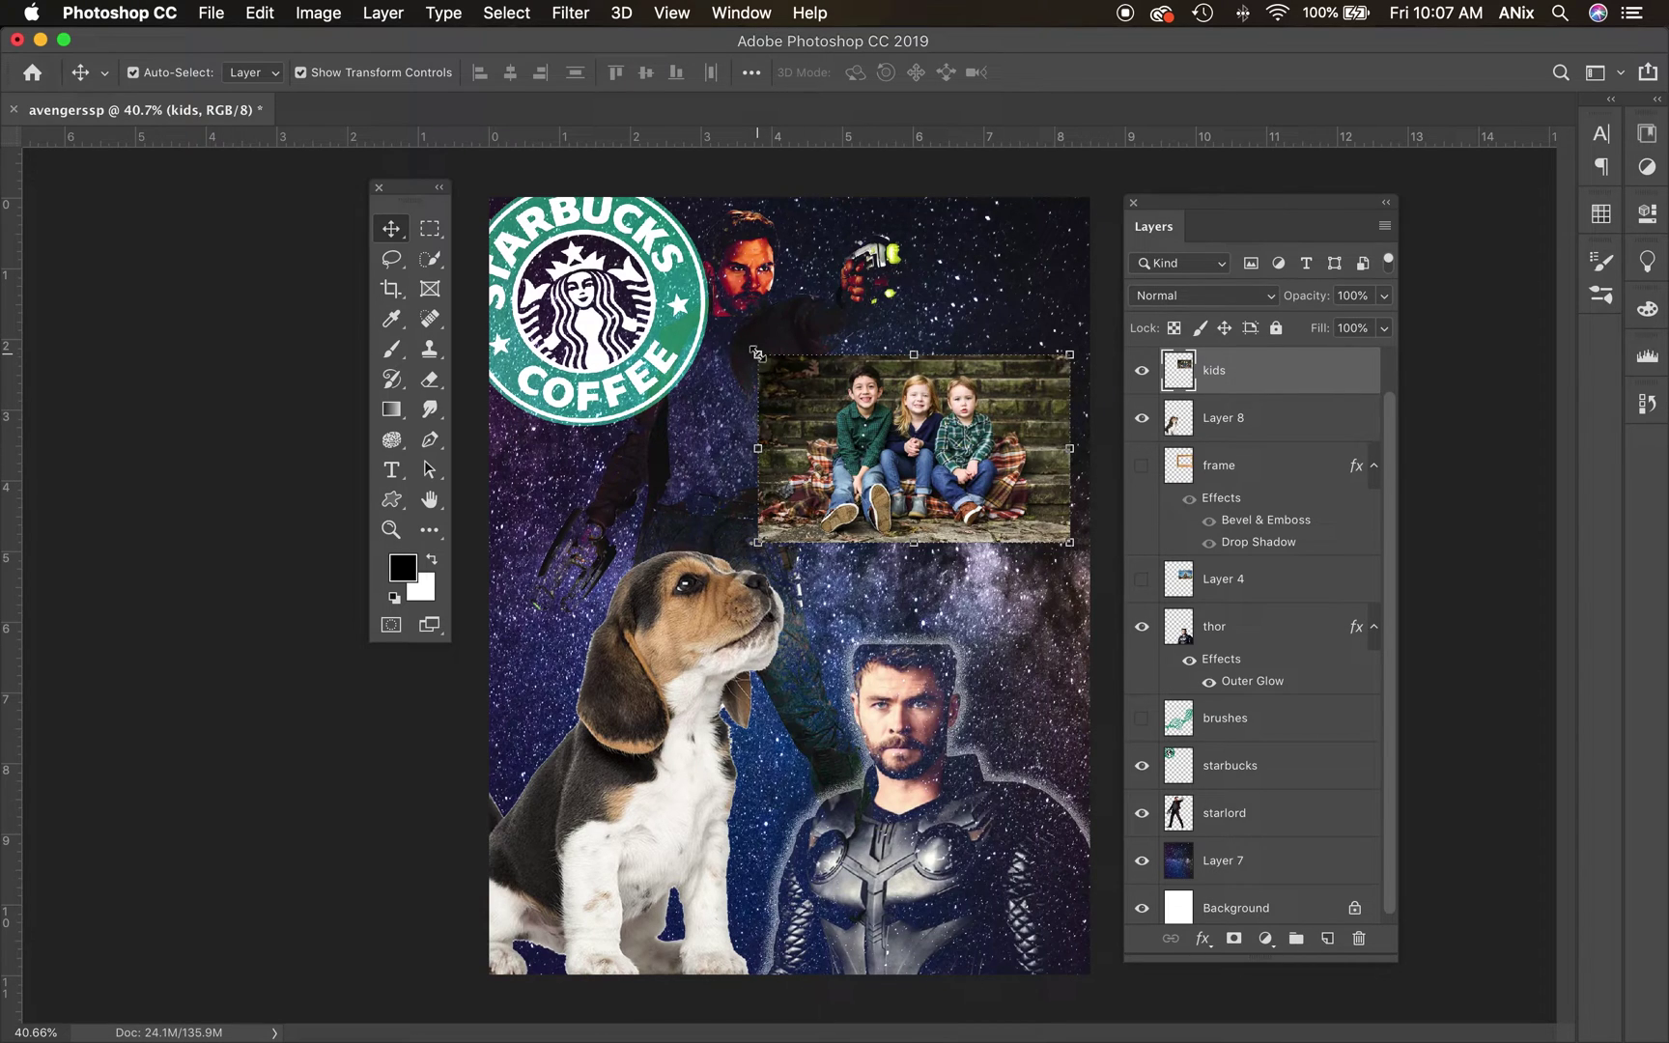
Step: Scale the kids photo down and keep it in Normal blend mode
left_click_drag(756, 352, 821, 428)
key("Return")
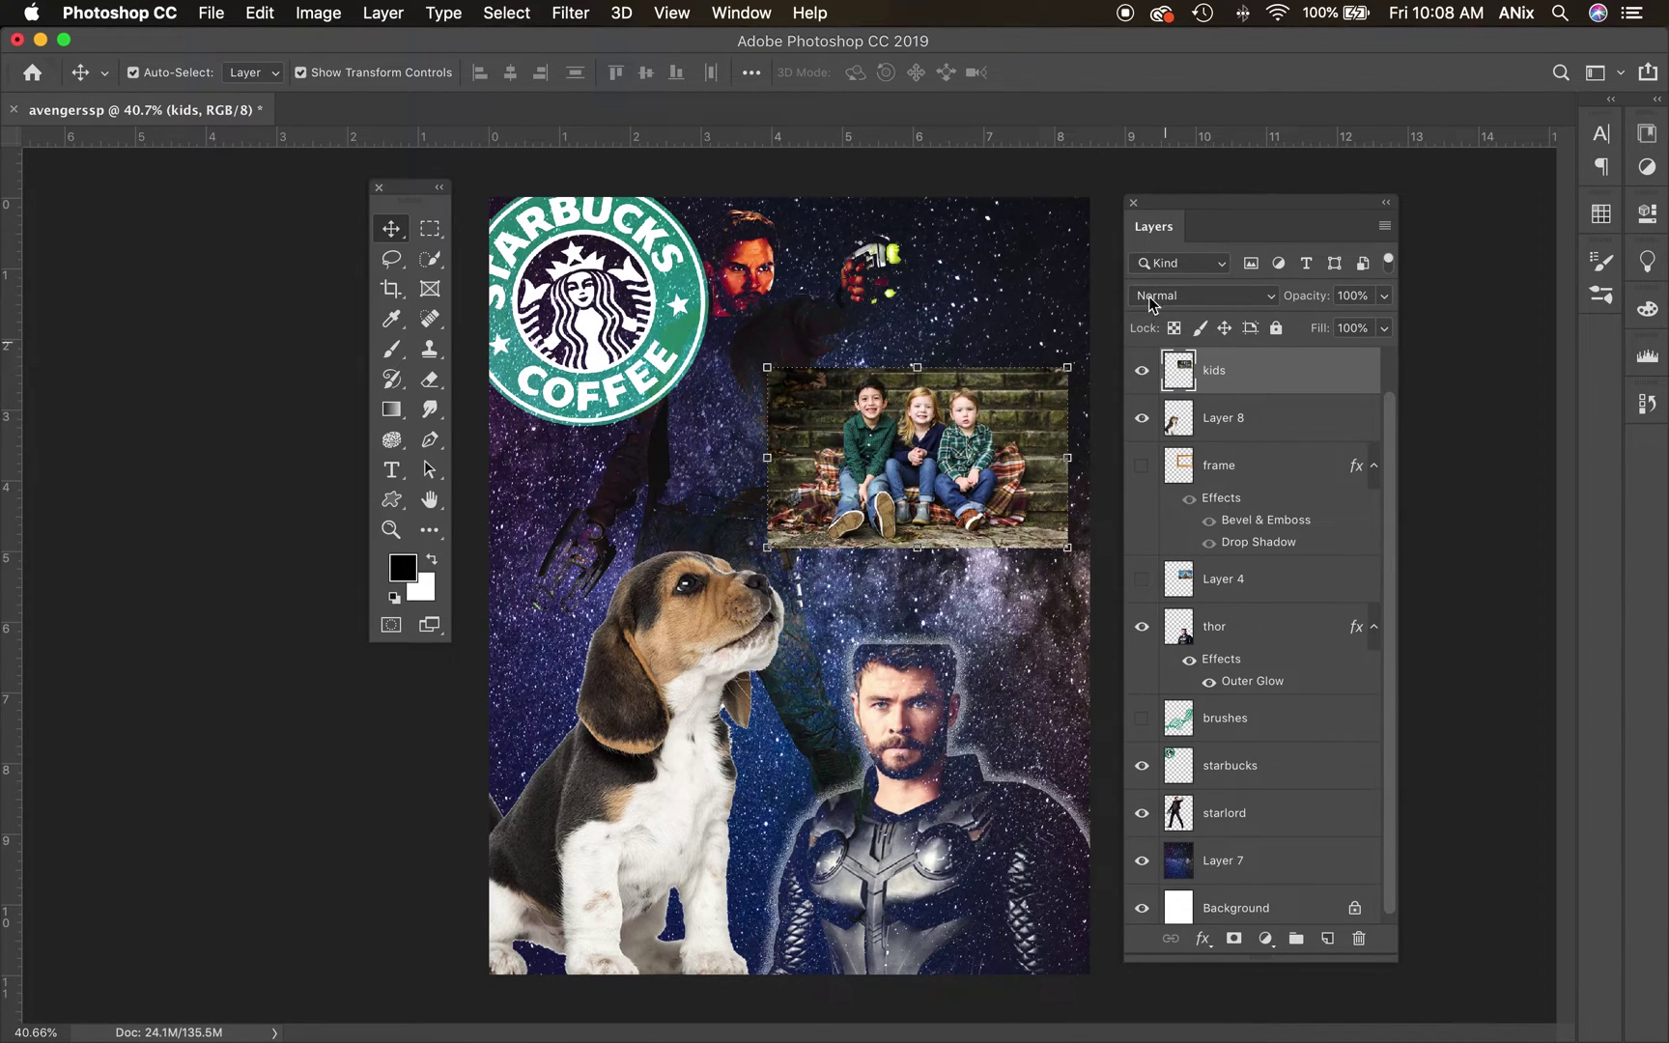
left_click(1236, 297)
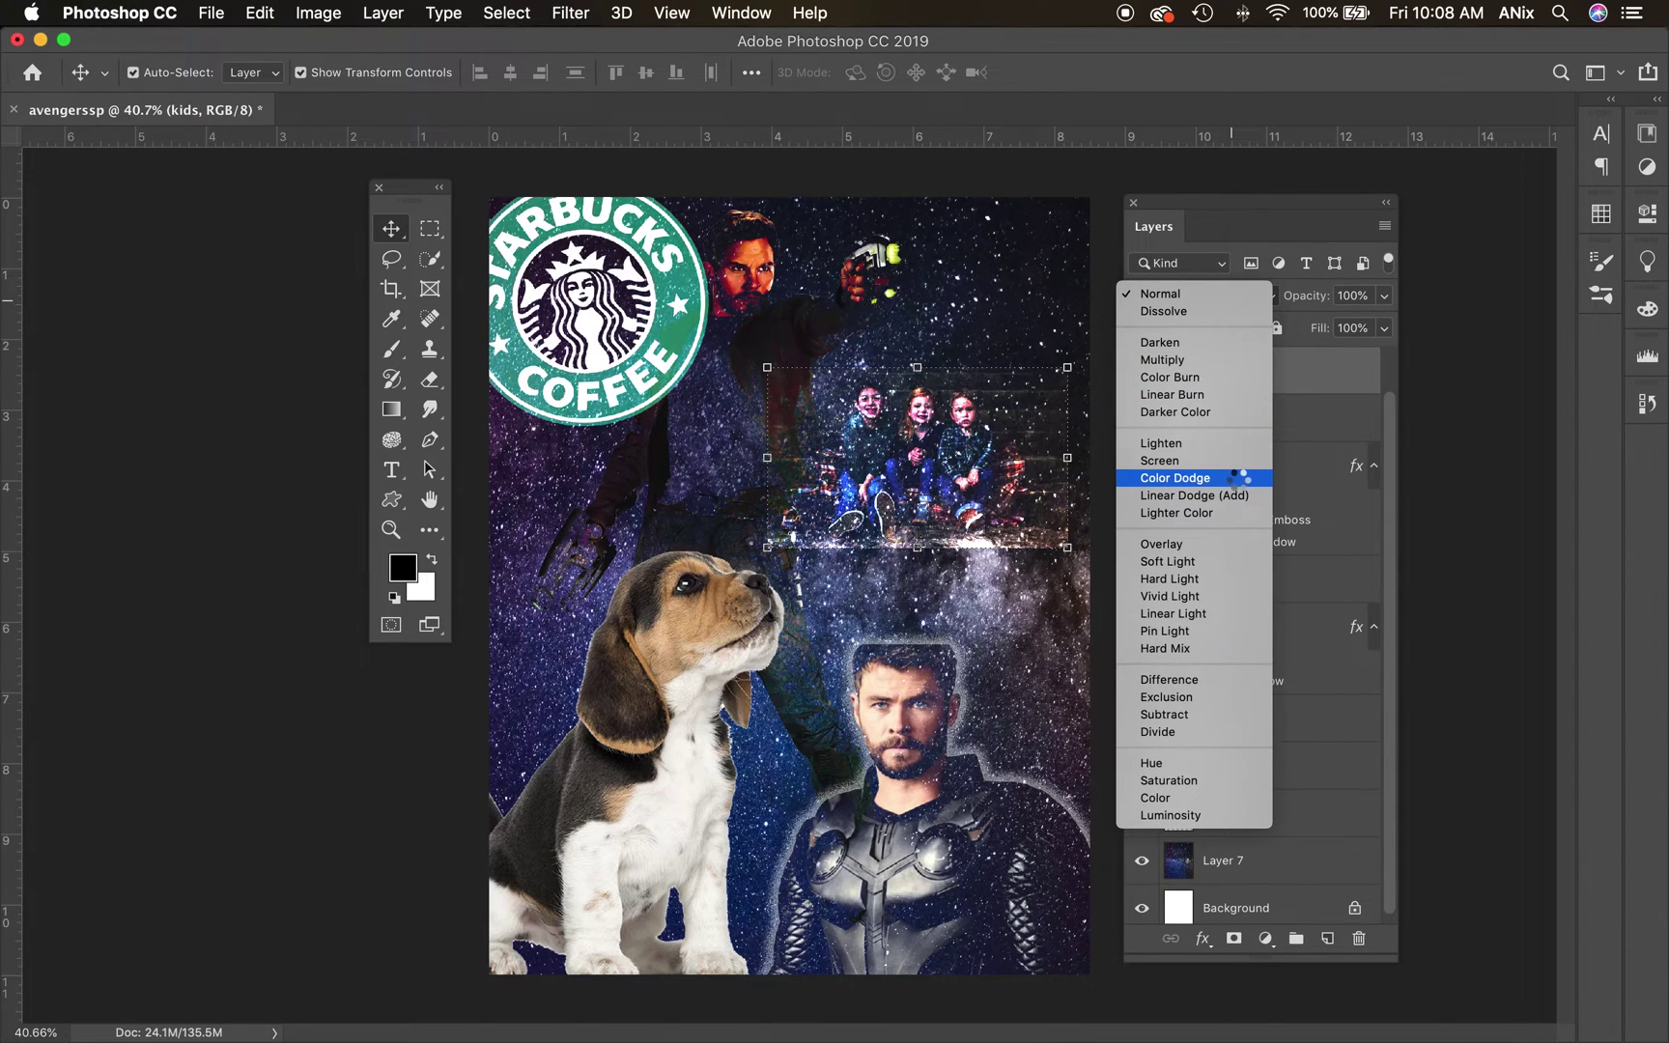
left_click(1220, 295)
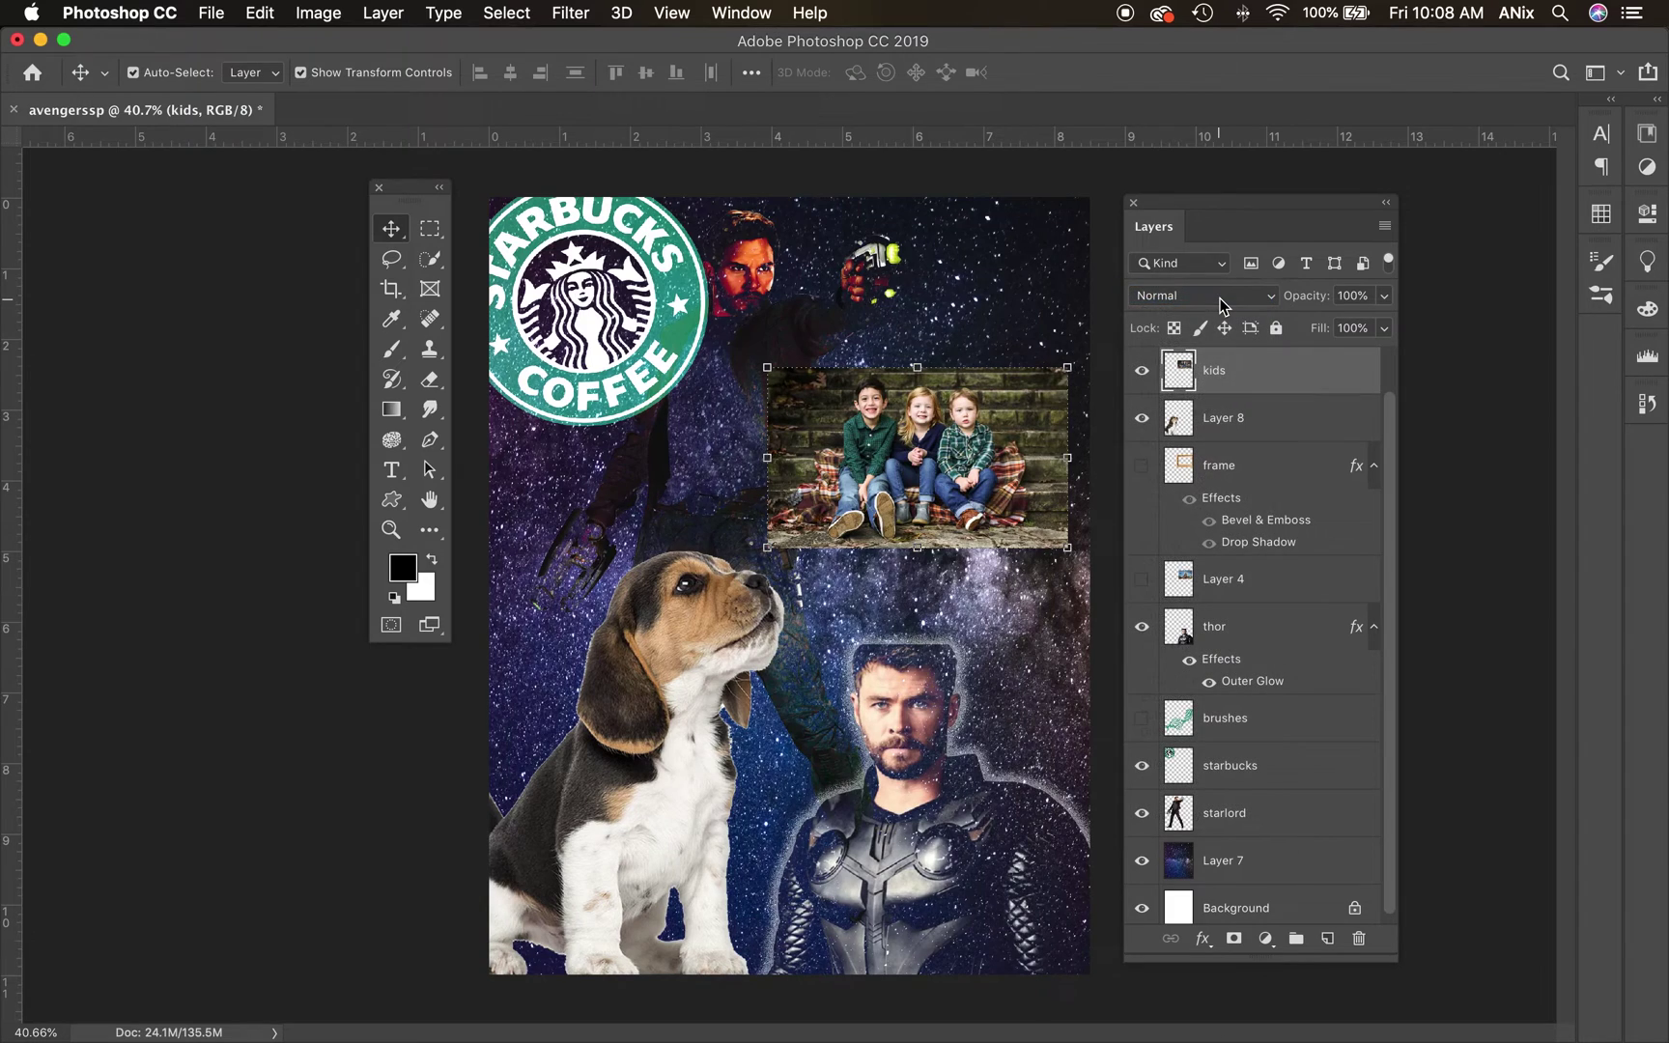
Step: Show the golden frame, position it over the photo, and stack the kids photo beneath it
left_click(1141, 468)
left_click_drag(1047, 615, 1034, 592)
left_click_drag(1290, 377, 1266, 550)
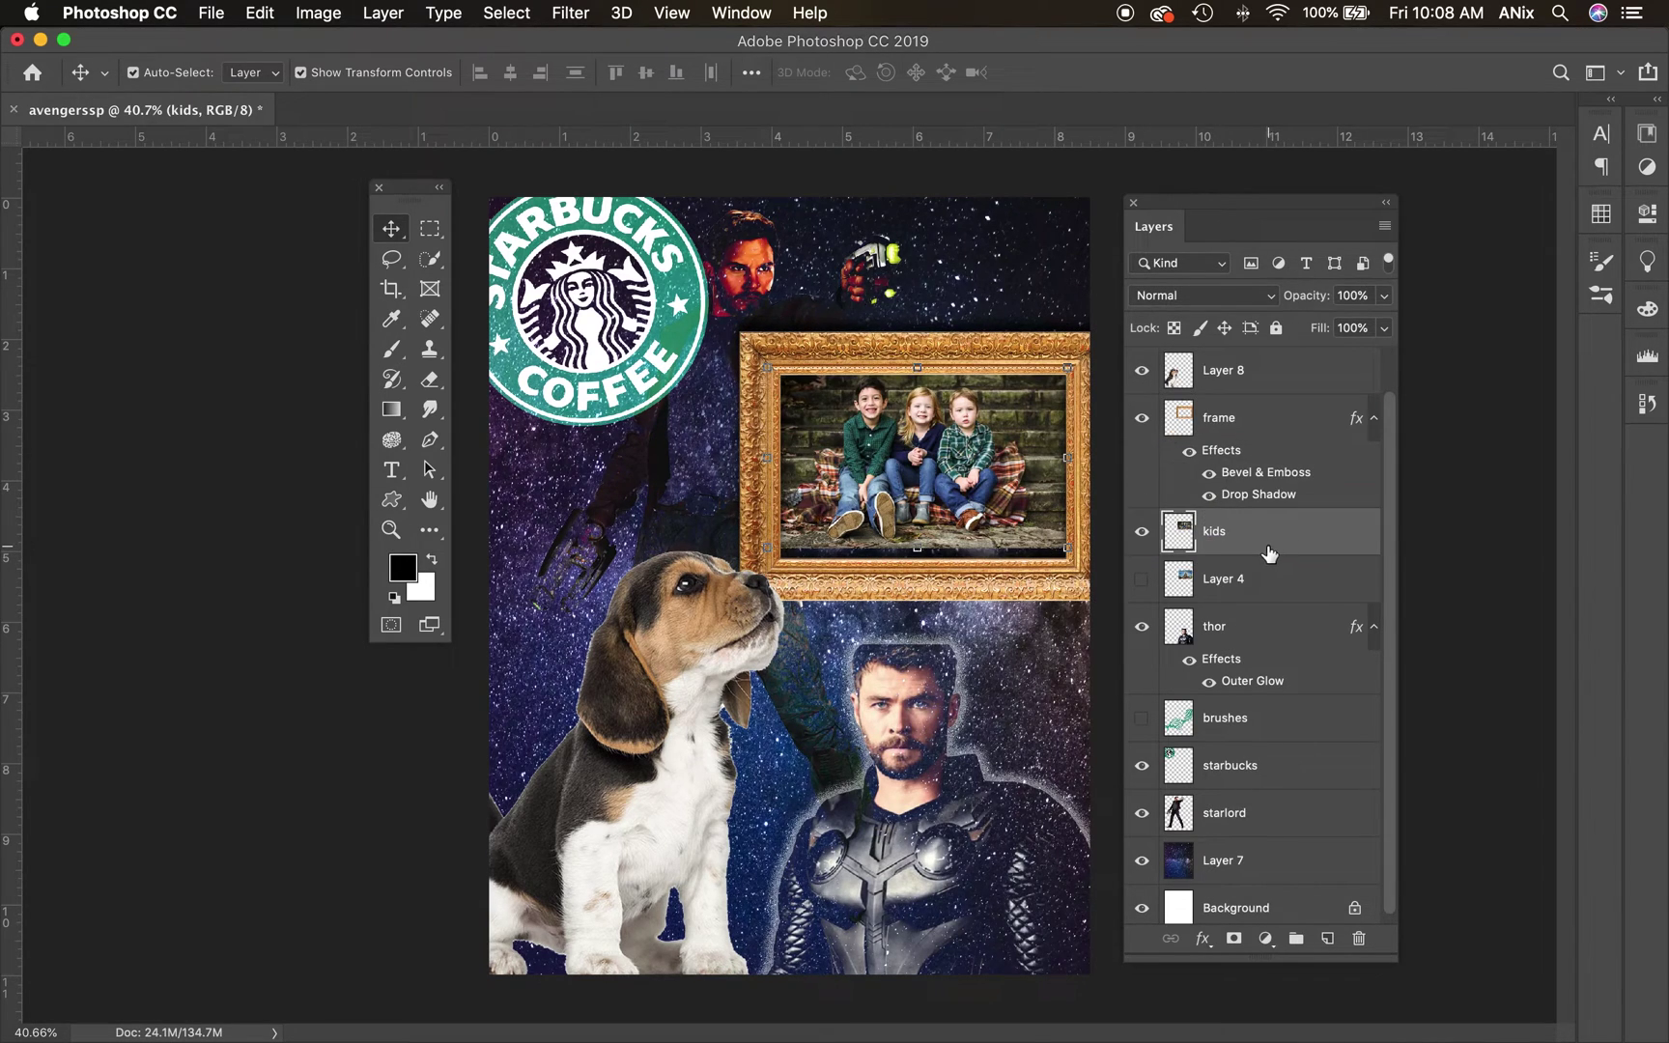
Step: Resize the golden frame to fit around the kids photo
left_click(1051, 591)
key("super+t")
left_click_drag(740, 600, 757, 569)
left_click_drag(859, 571, 760, 581)
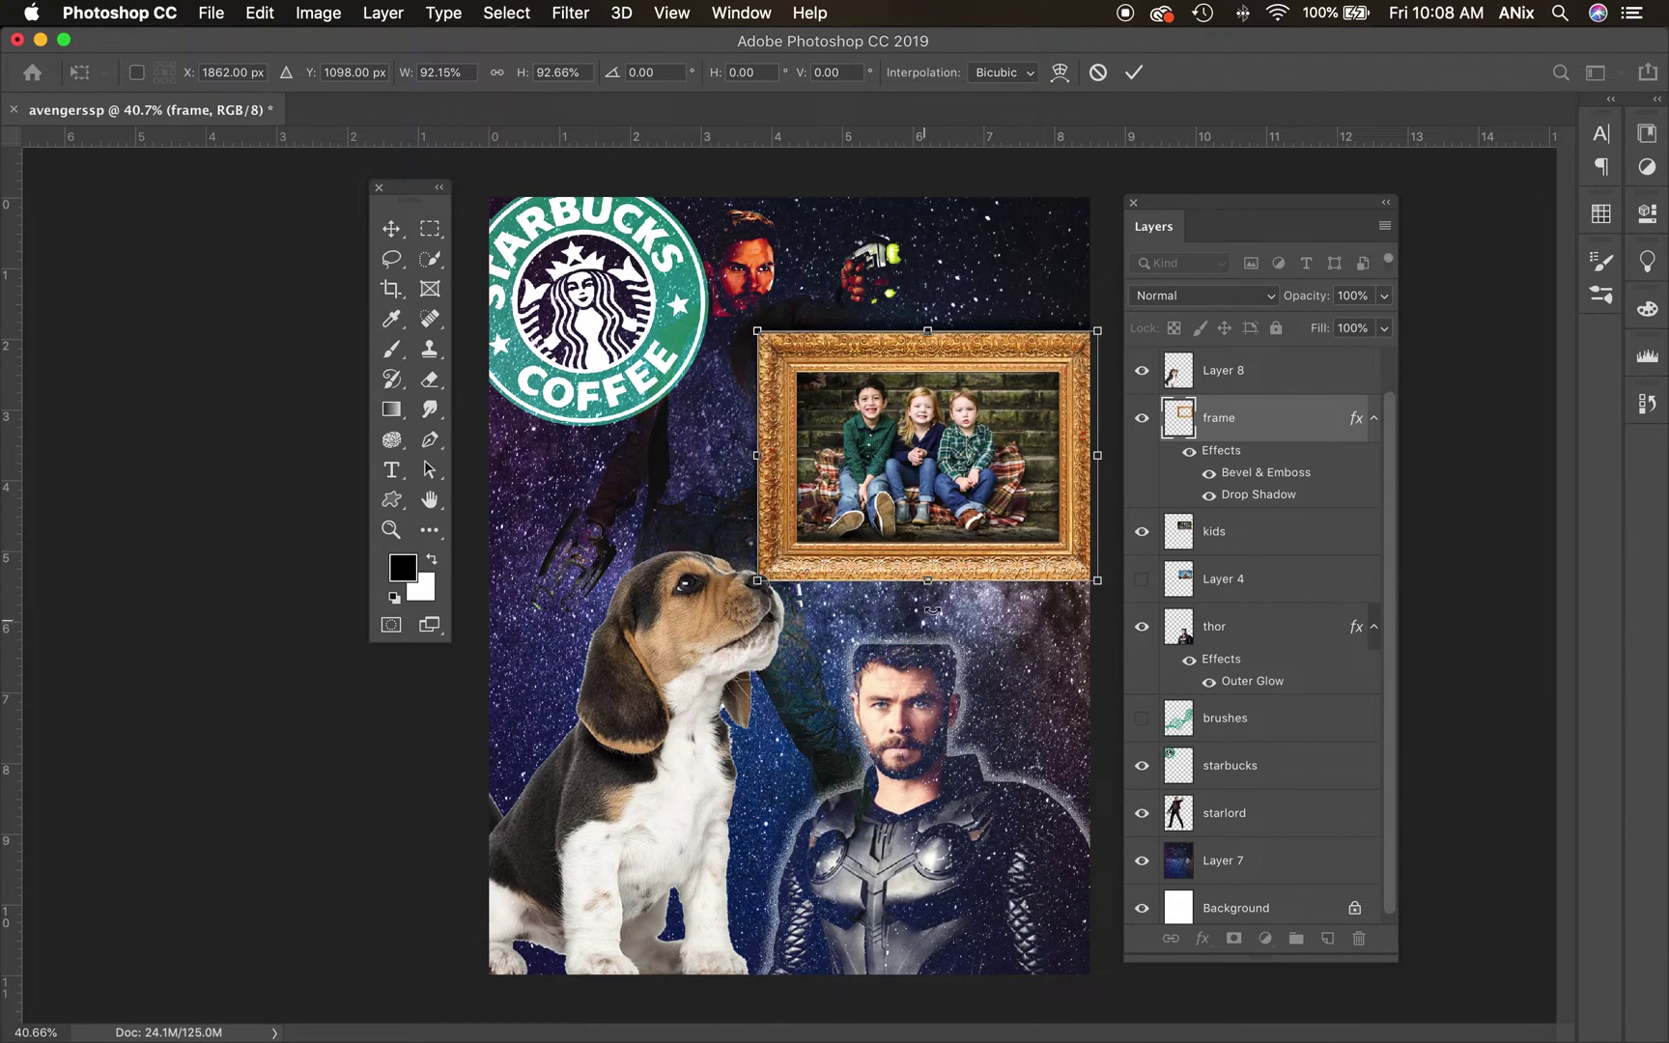
key("Return")
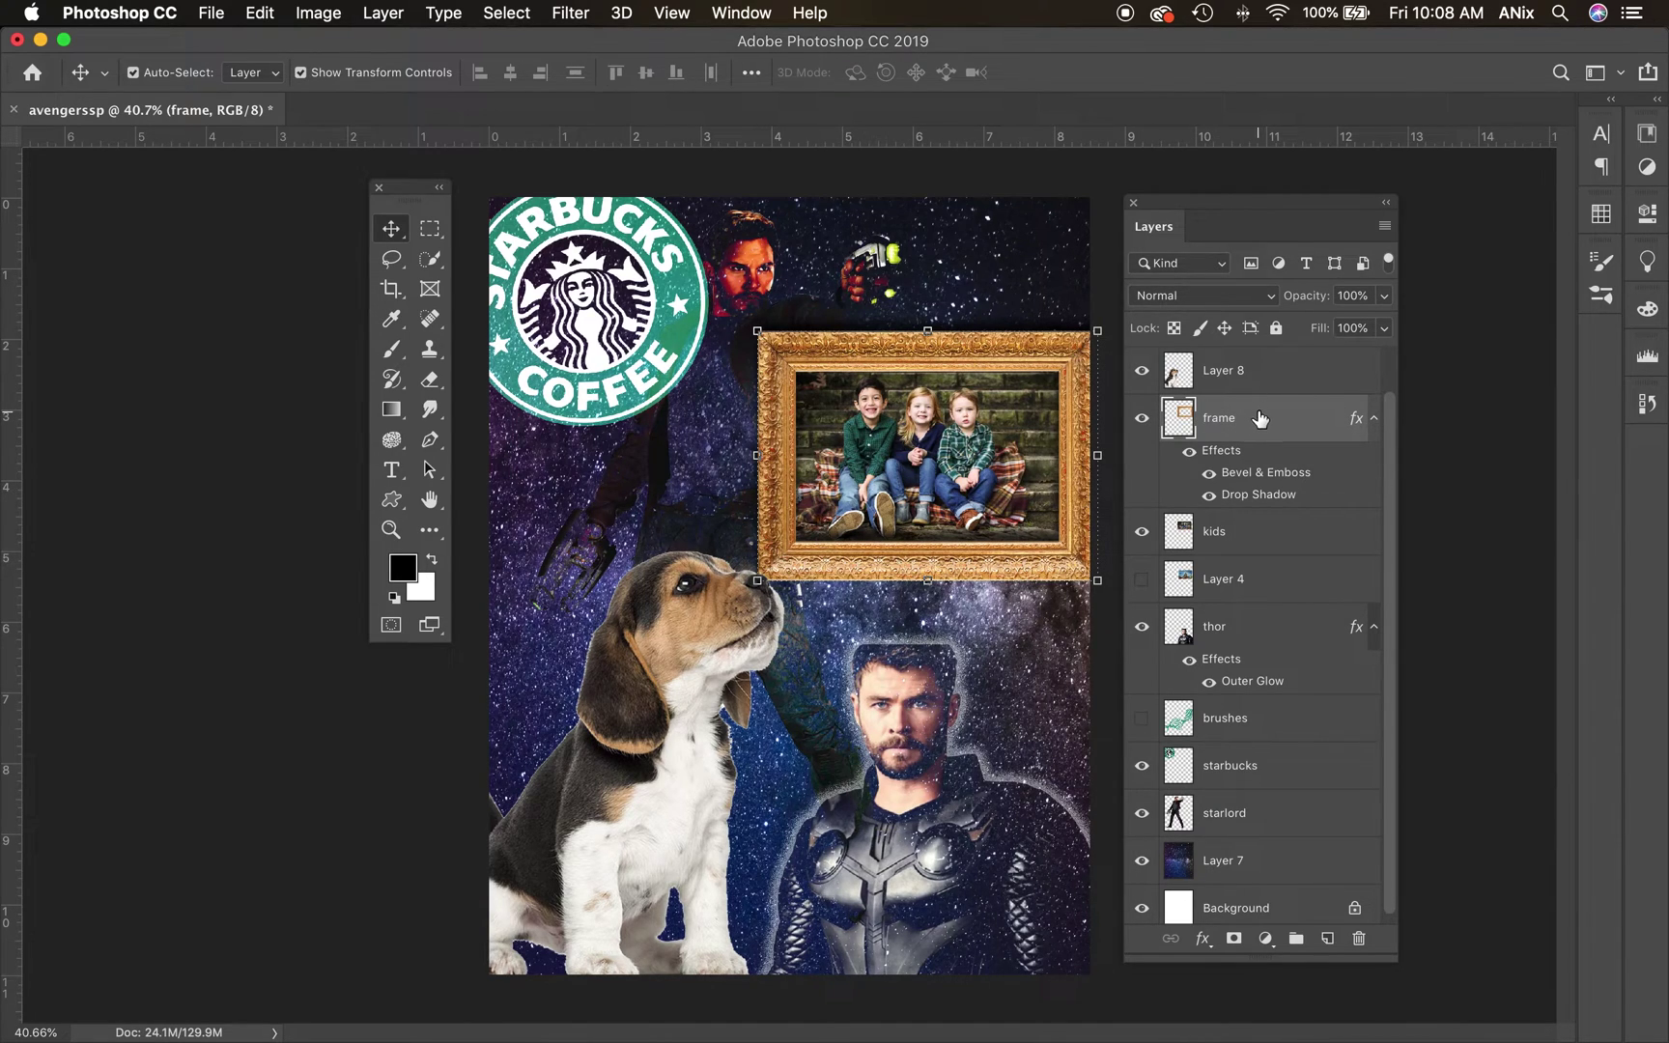
Step: Scale the frame and kids photo together to 84.31% and move them up-right
left_click(1250, 533, "shift")
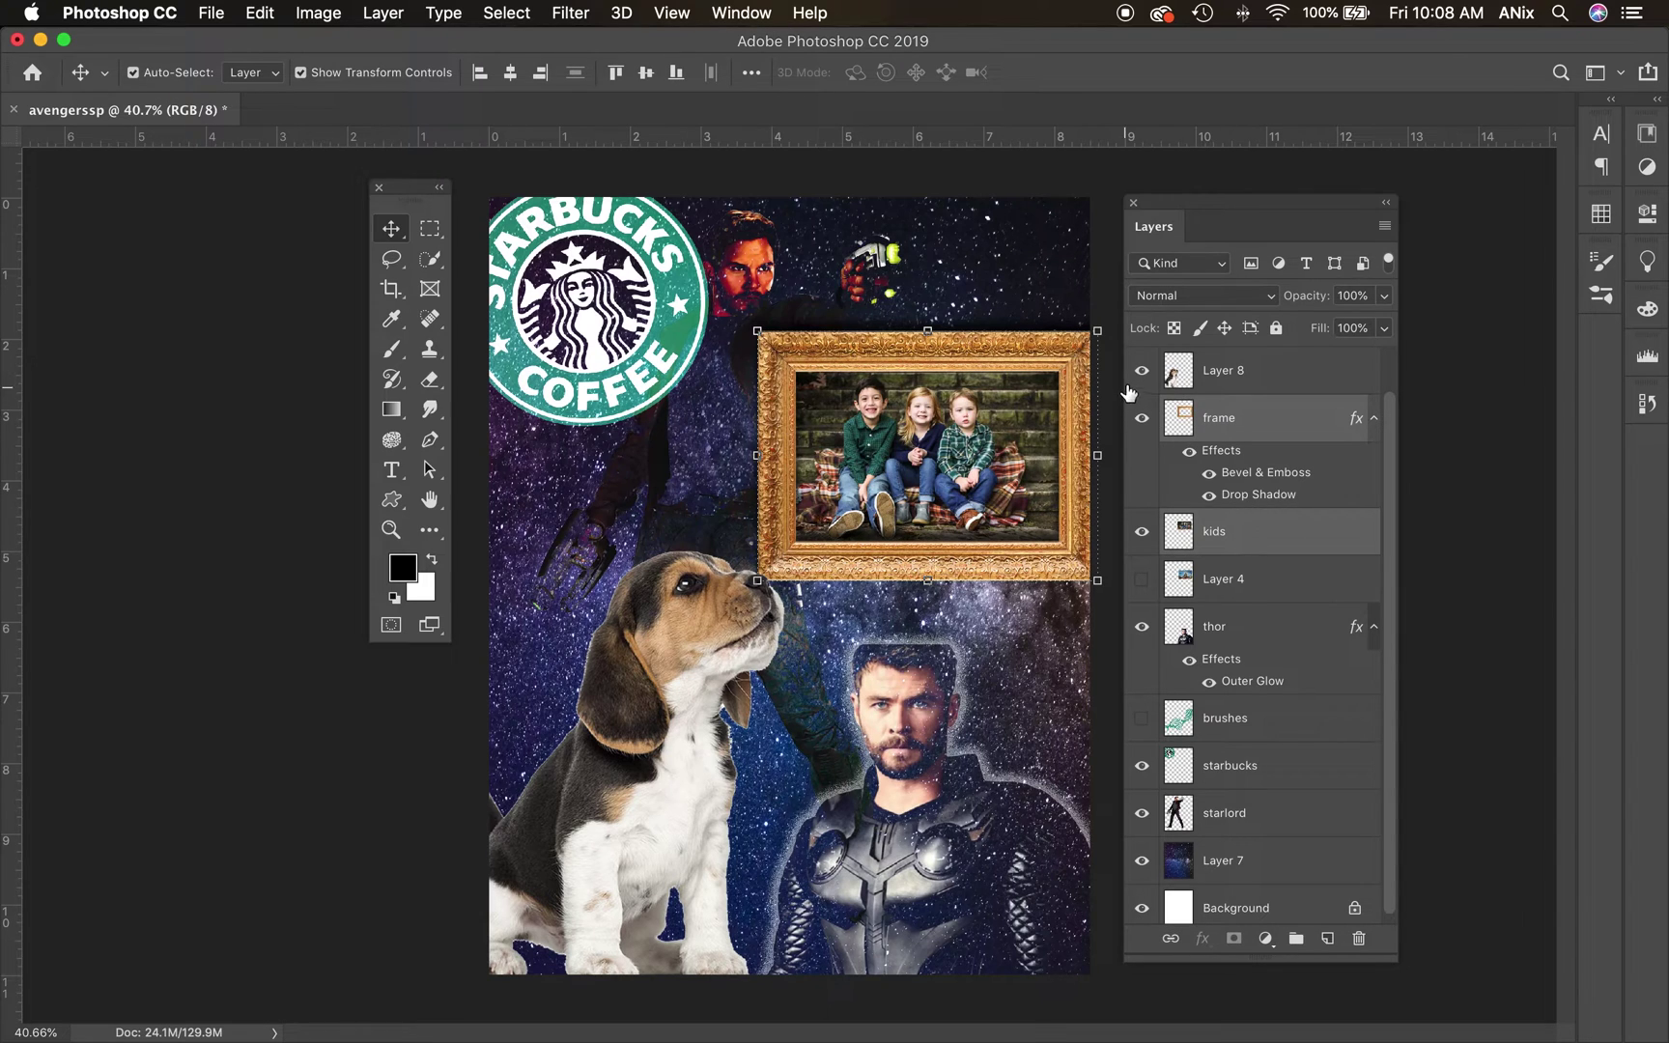
key("super+t")
left_click_drag(1097, 331, 1044, 370)
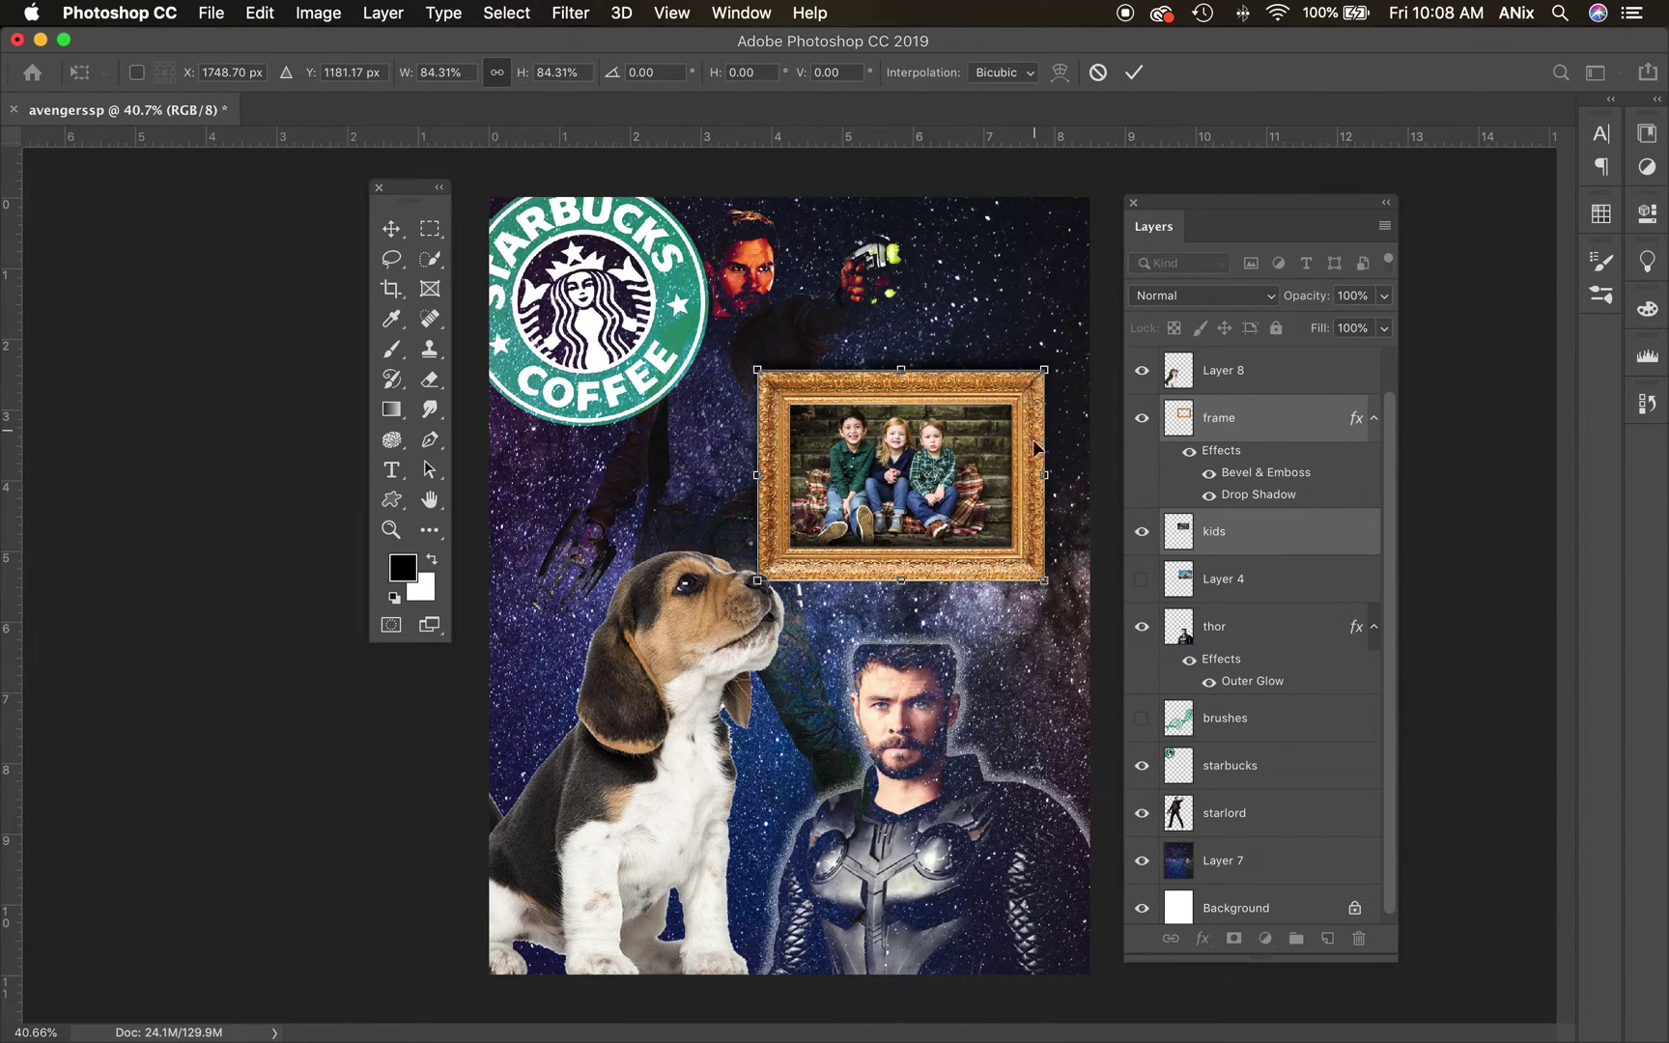
left_click_drag(1035, 464, 1056, 444)
key("Return")
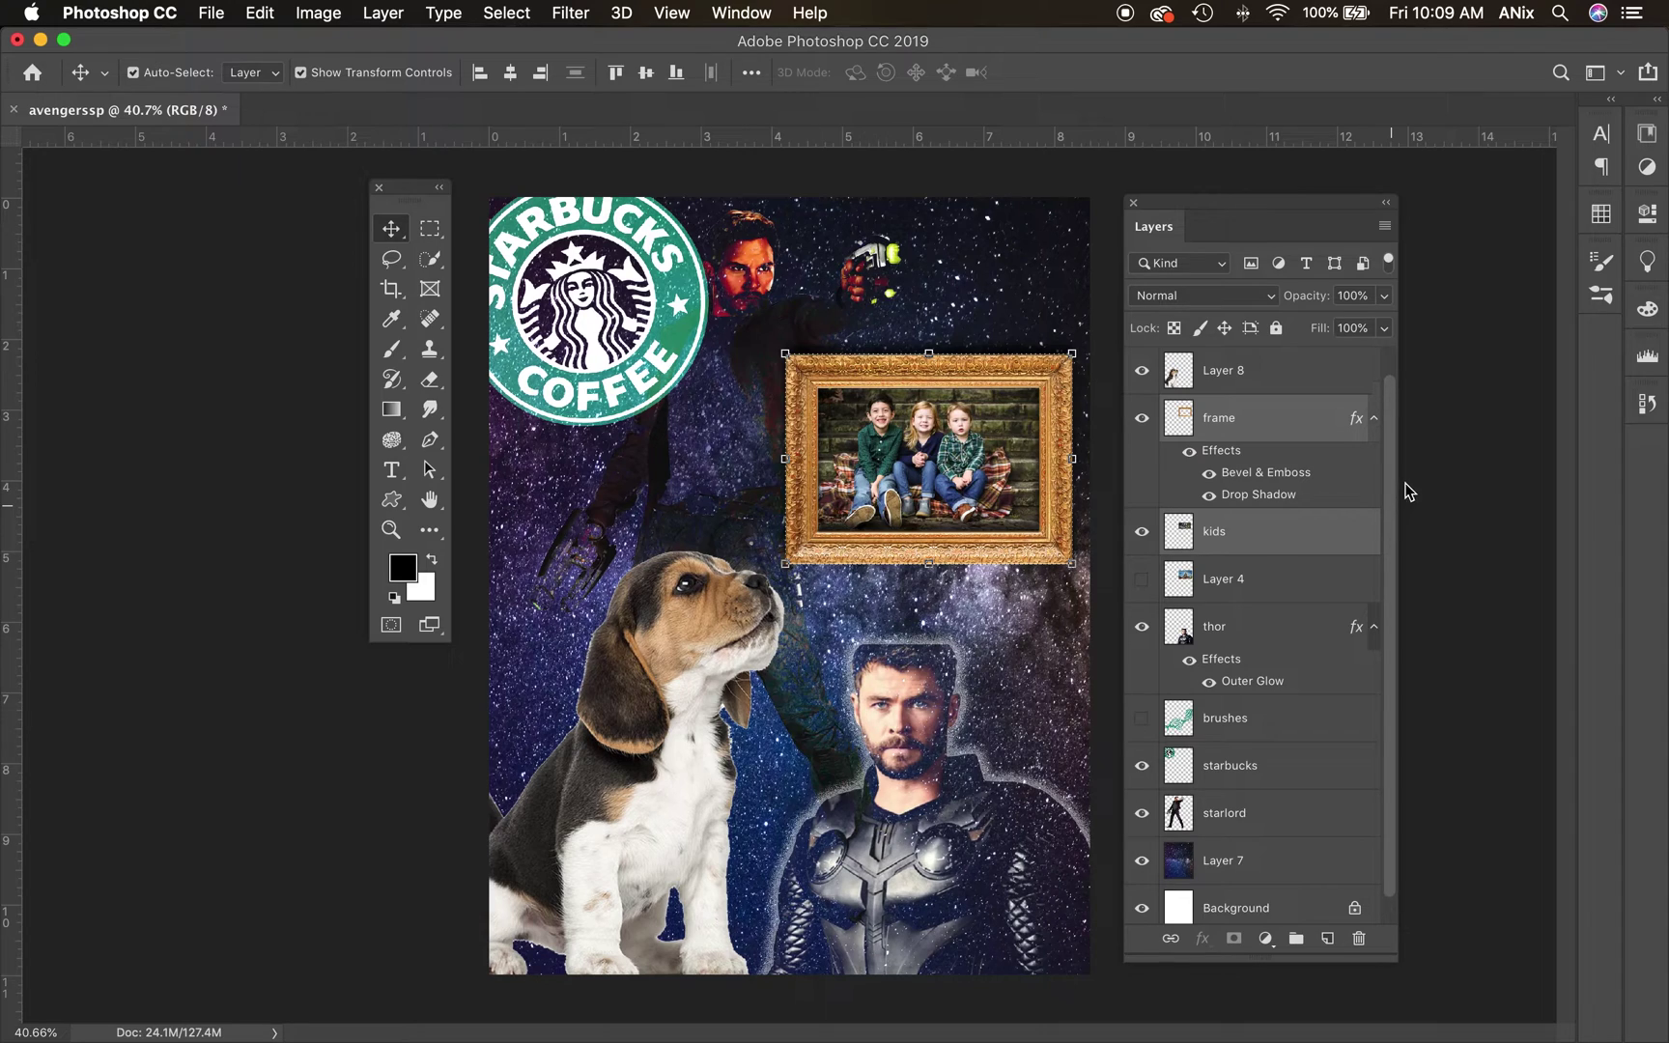
scroll(1406, 487, "up", 1)
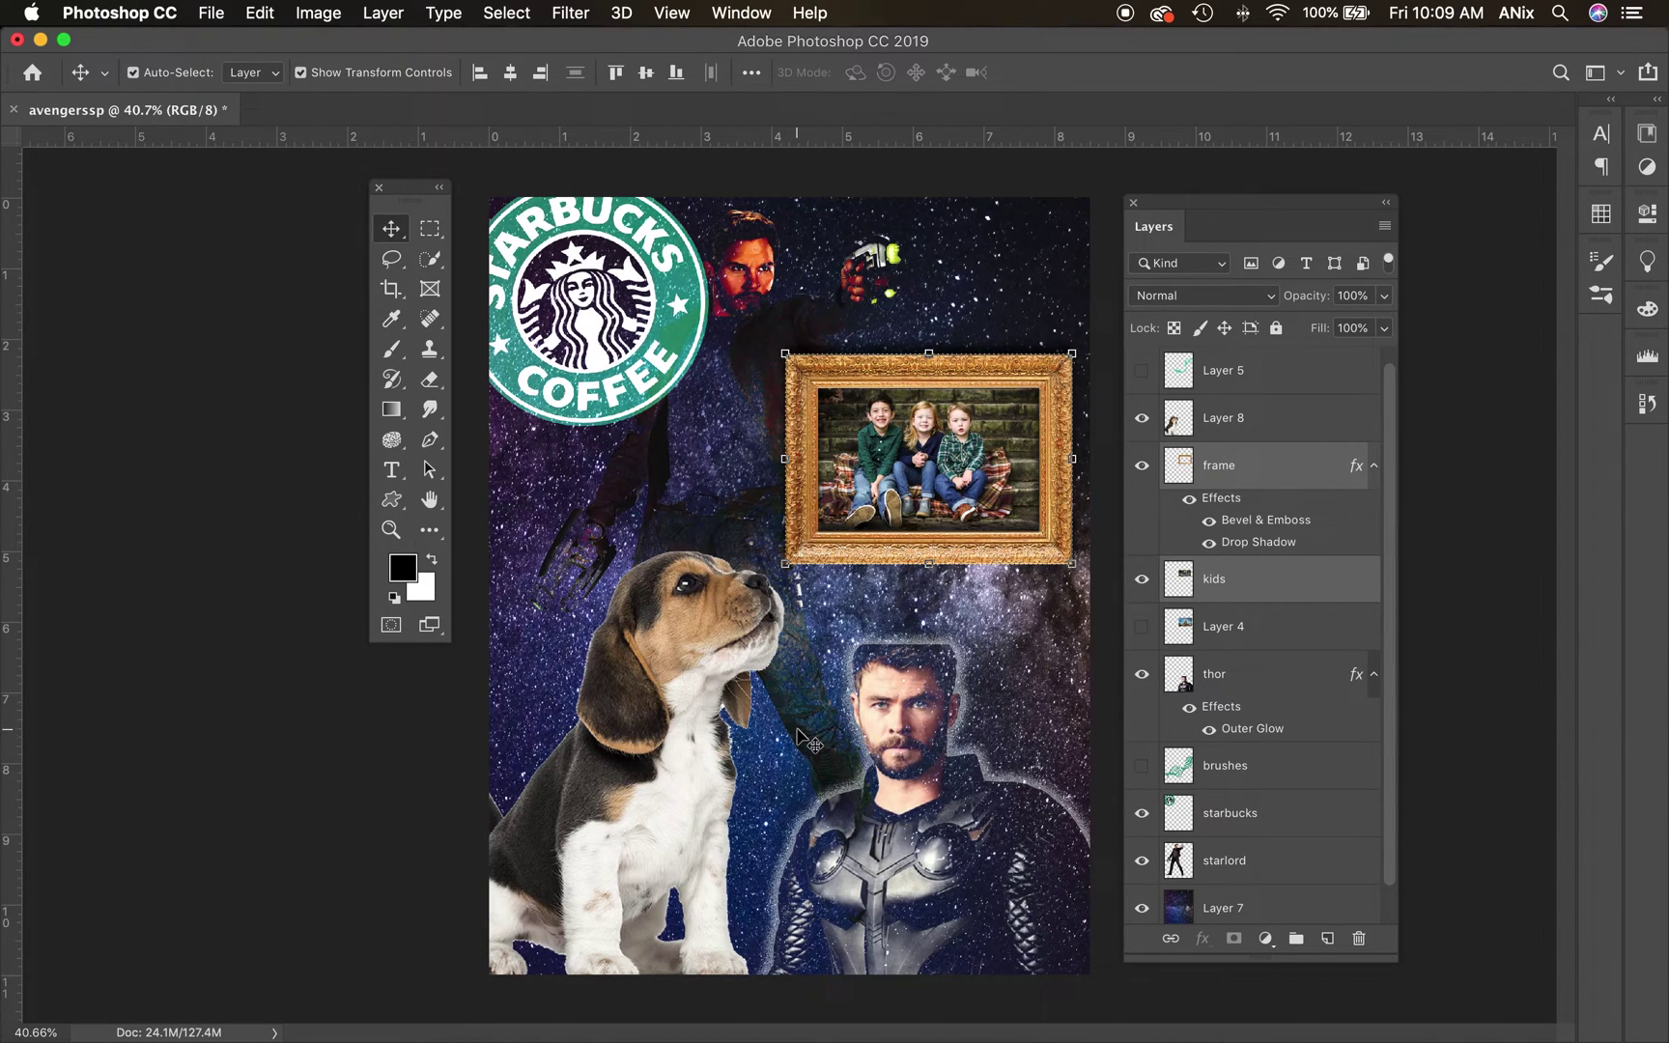
left_click(1265, 772)
Step: Show the green brush strokes layer and add a new empty layer above it
left_click(1143, 767)
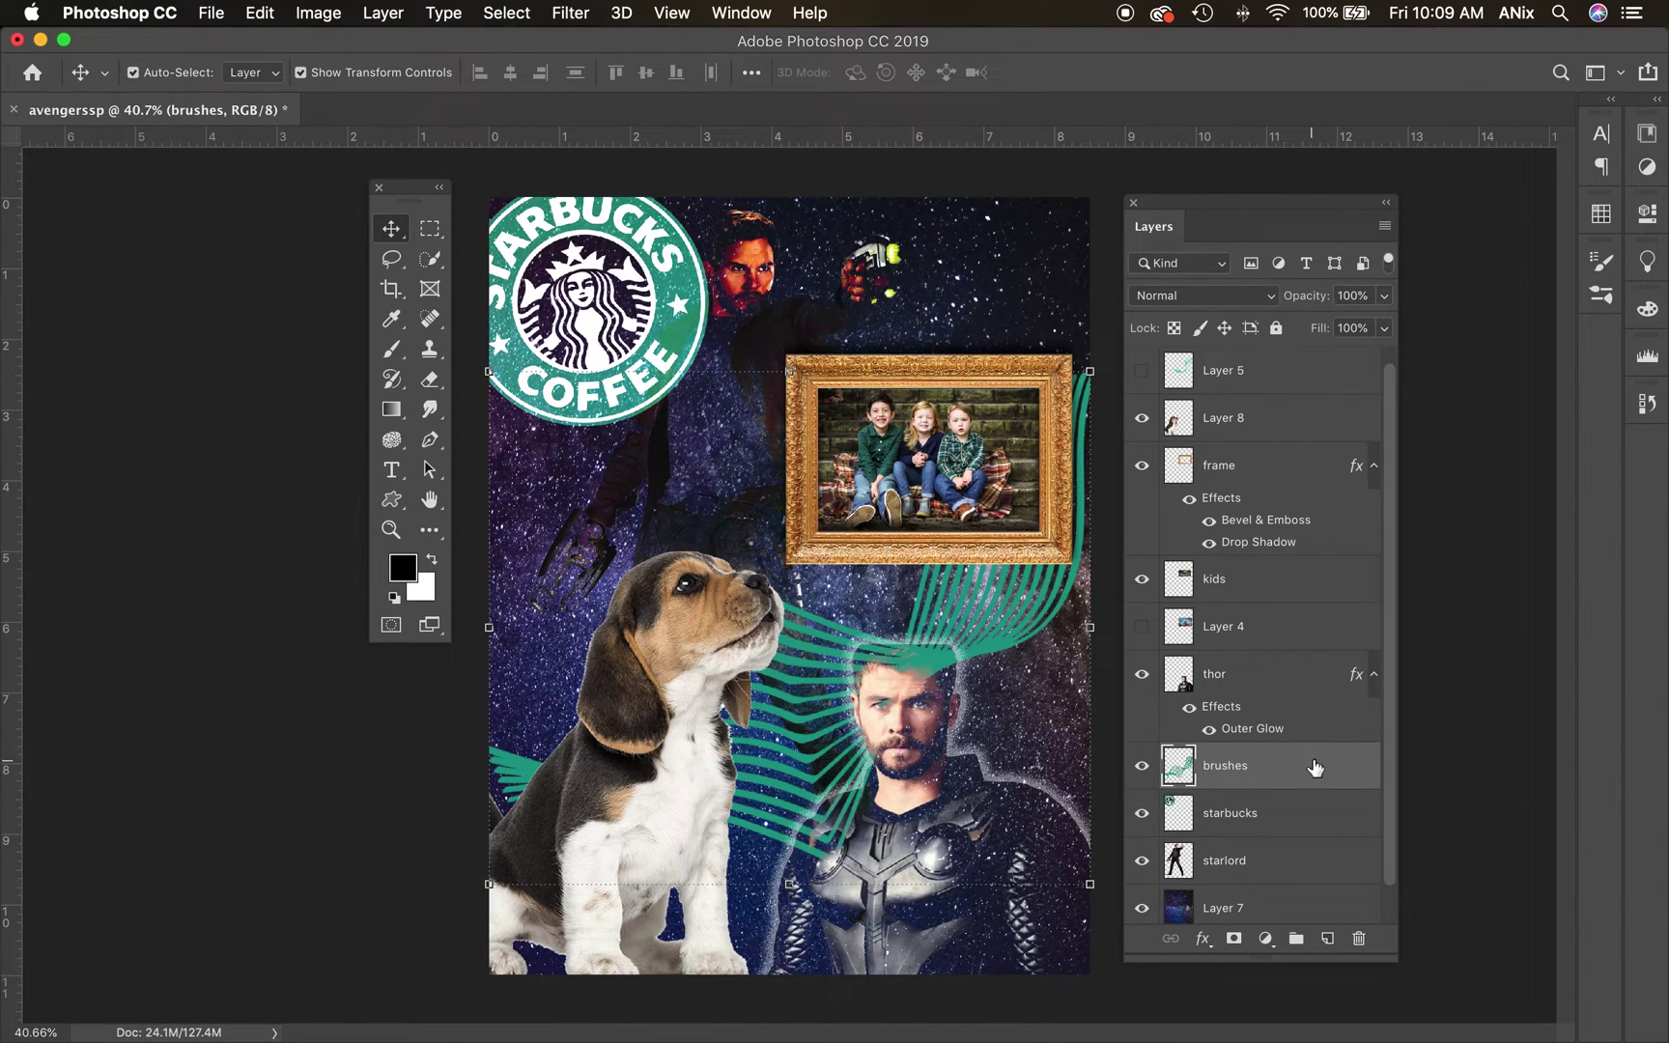
left_click(1328, 939)
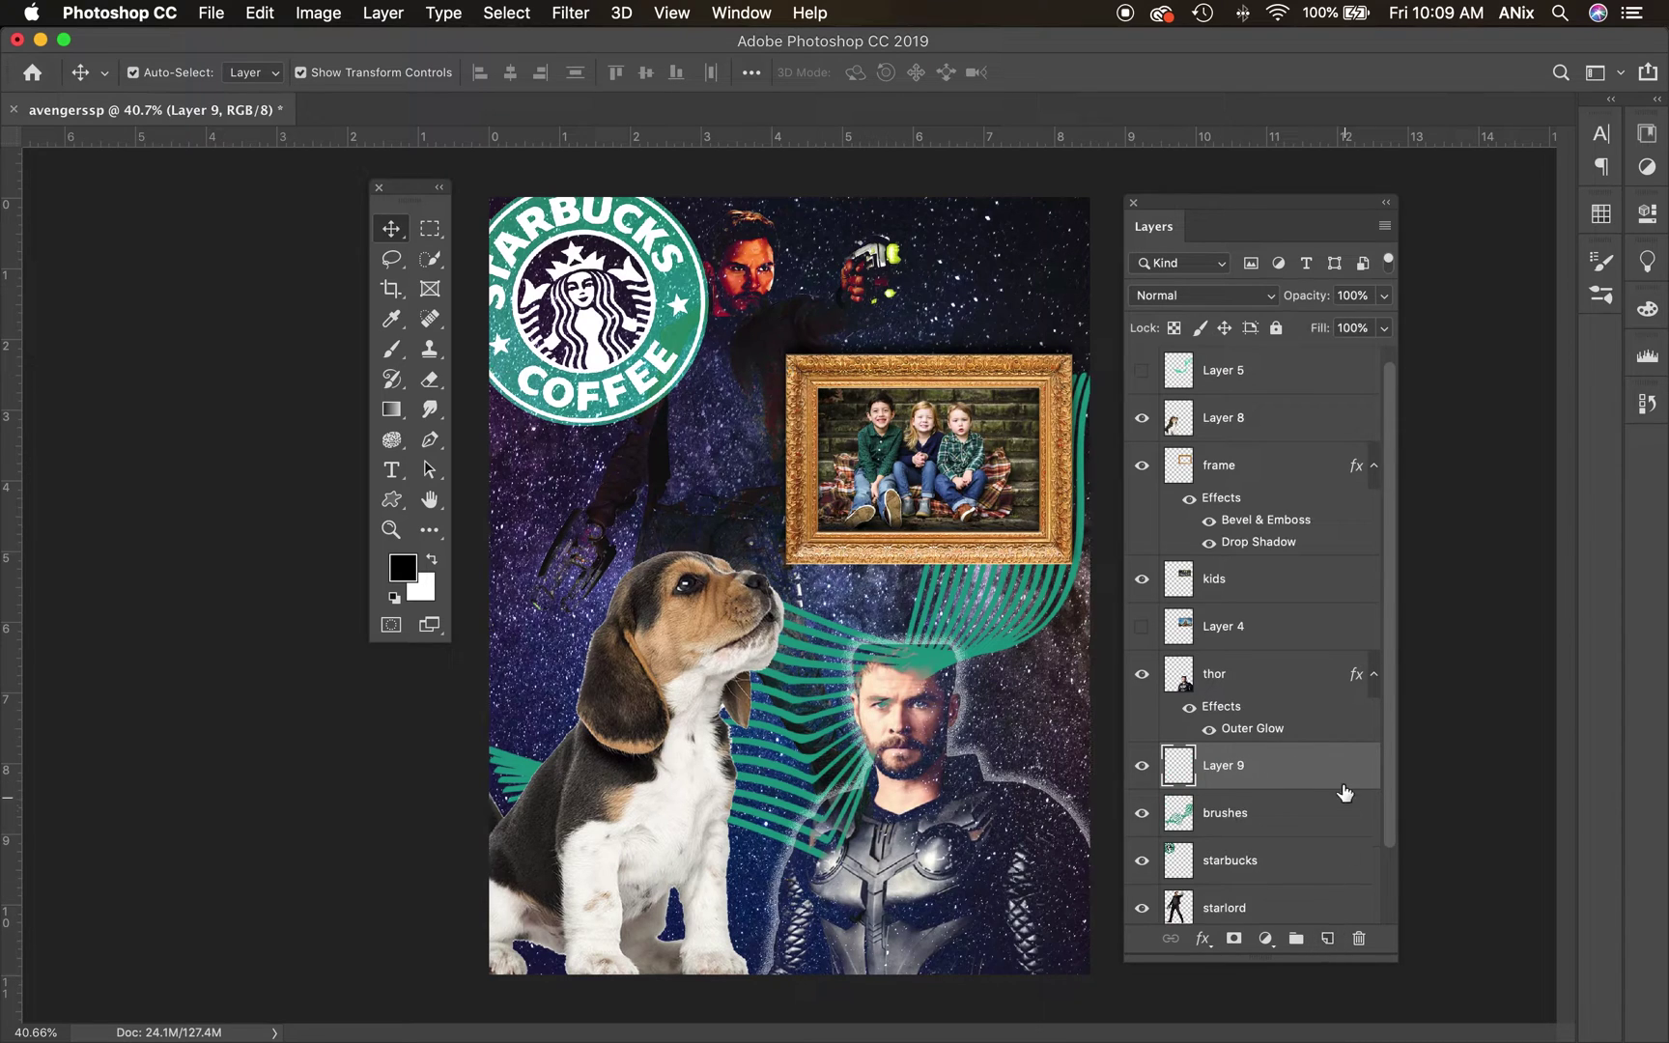
left_click(1308, 826)
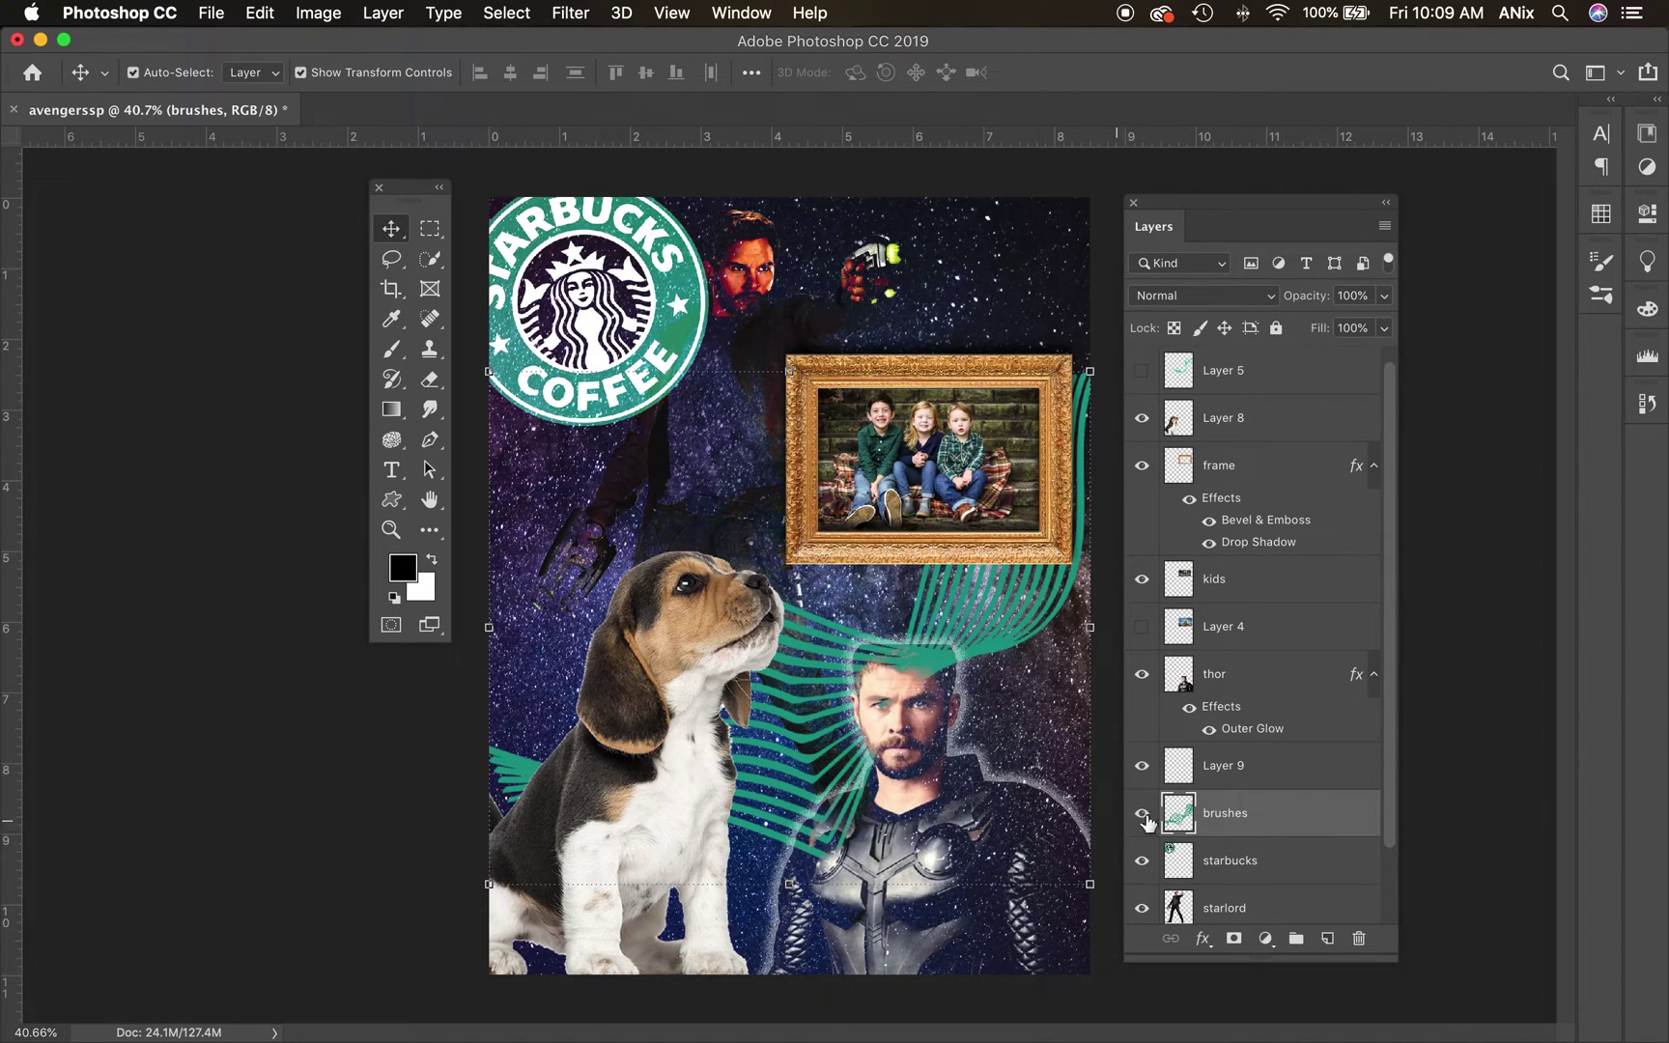
Step: Blend the brush strokes in Color Dodge, then show Layer 5's green swirl and reposition it
left_click(1267, 297)
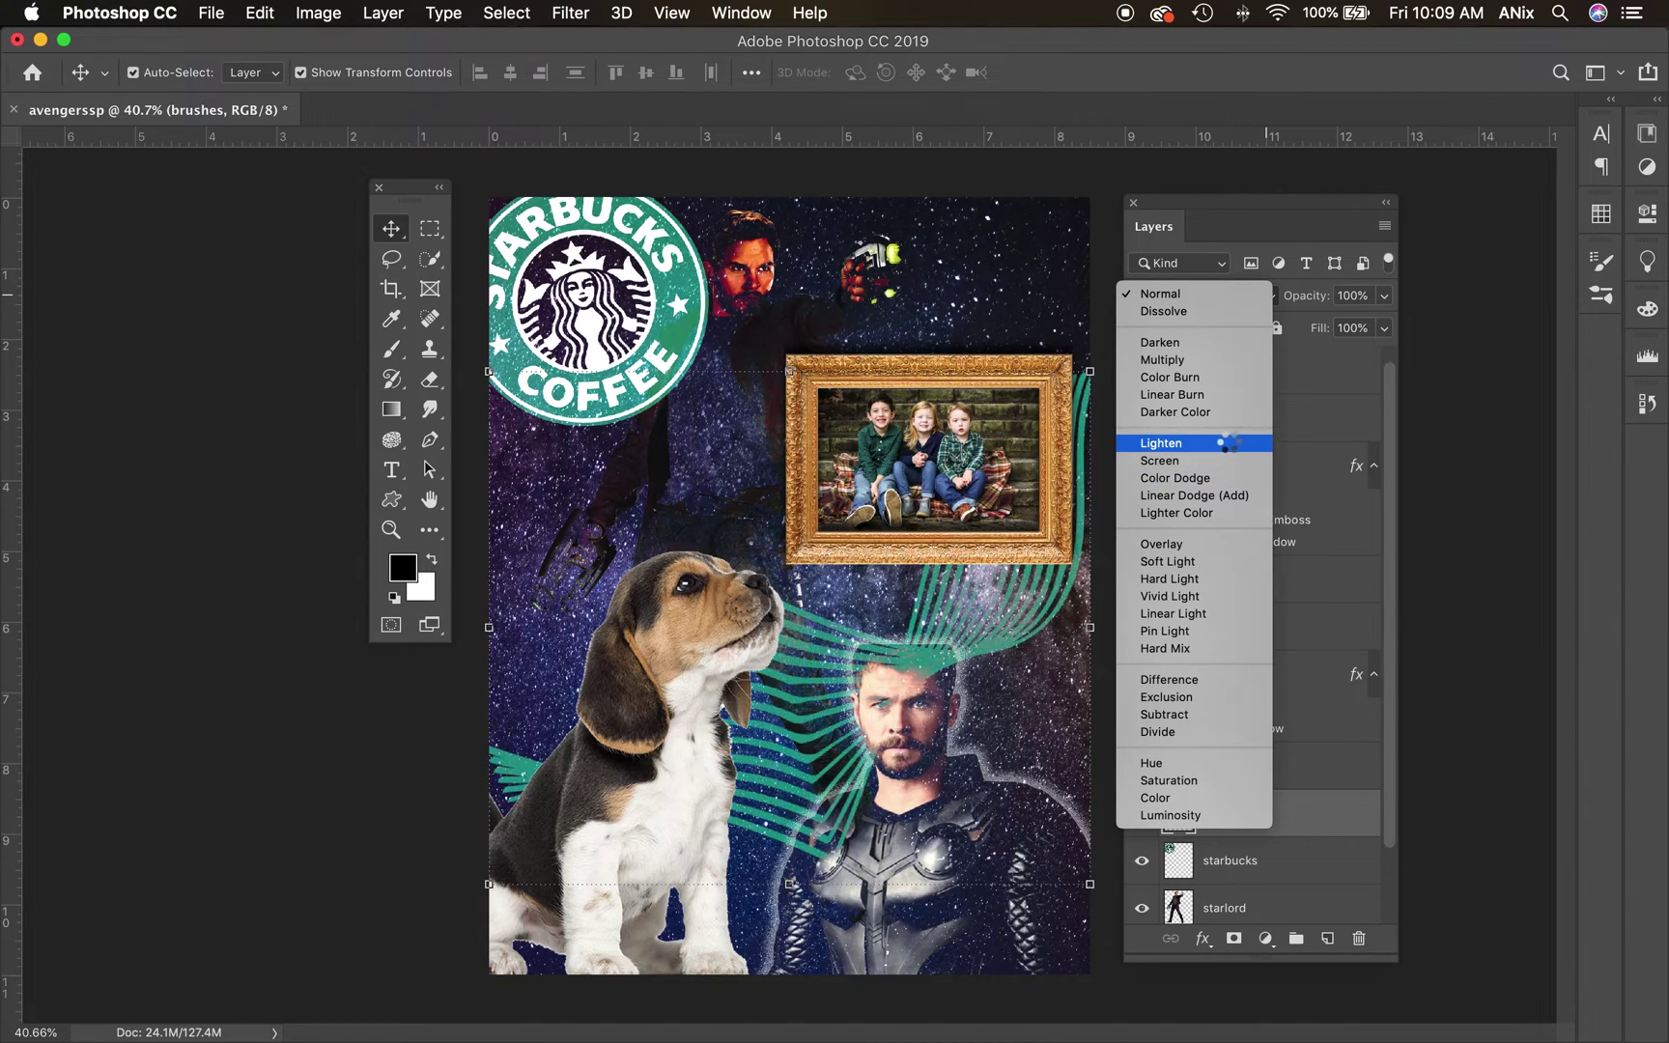
left_click(1225, 477)
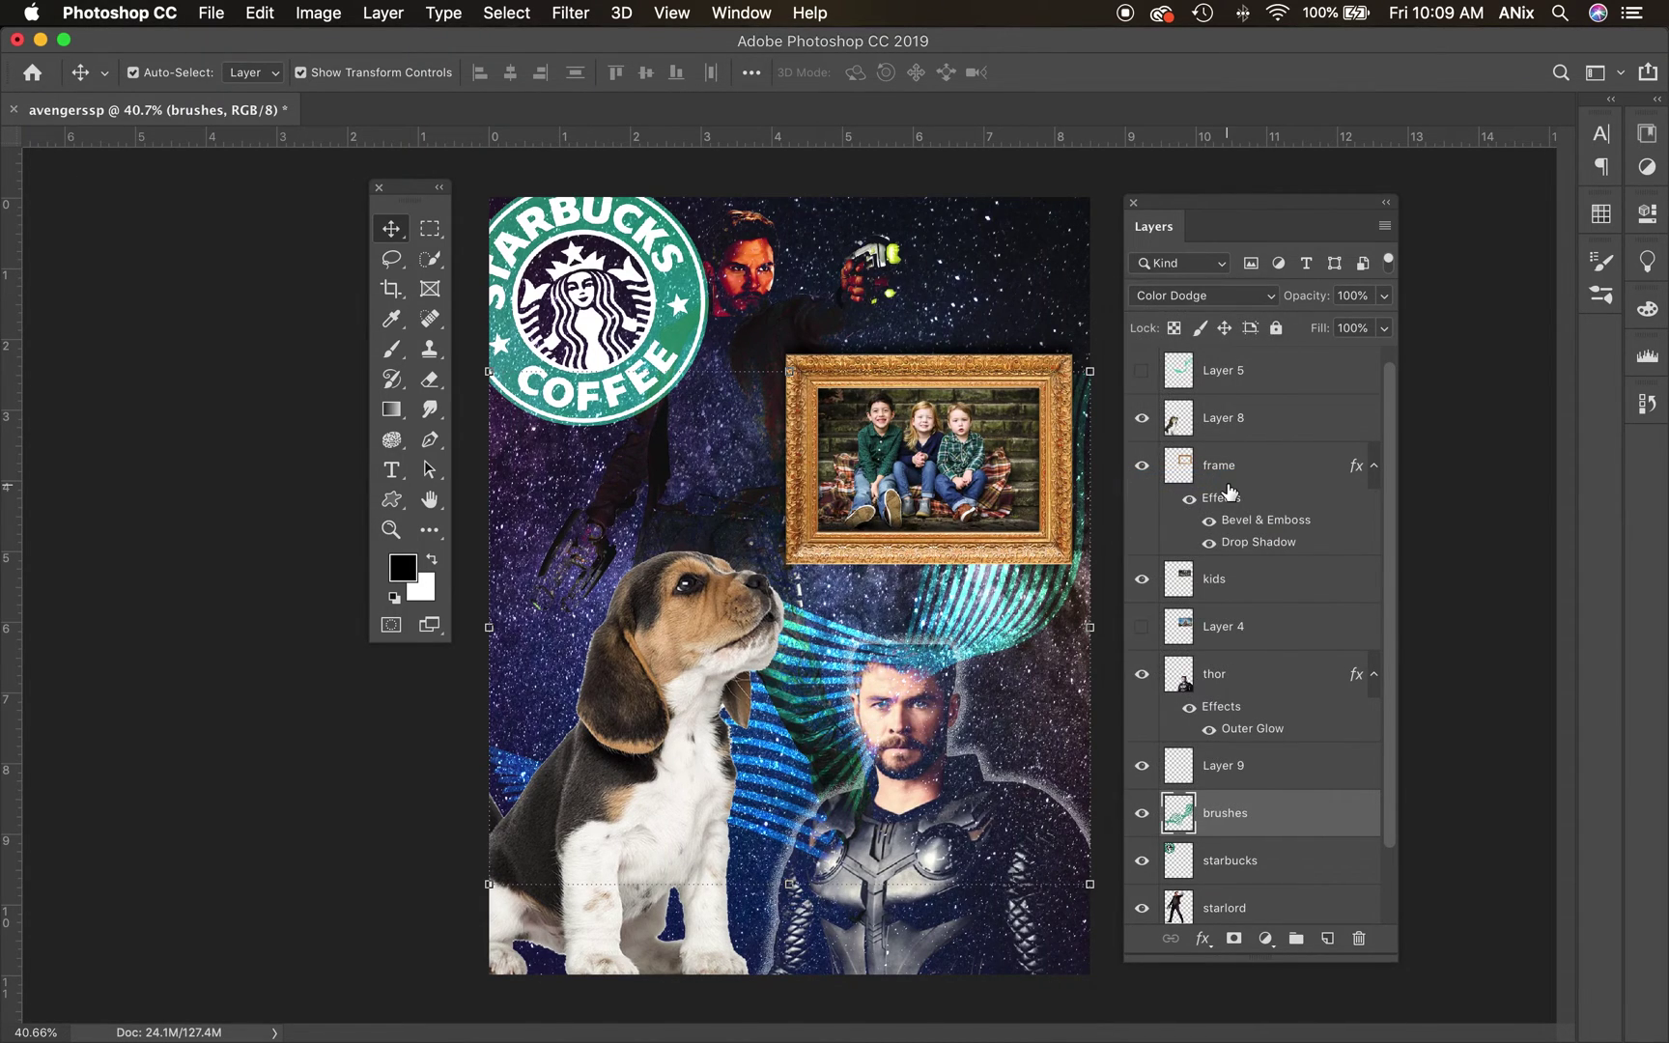
left_click(1140, 373)
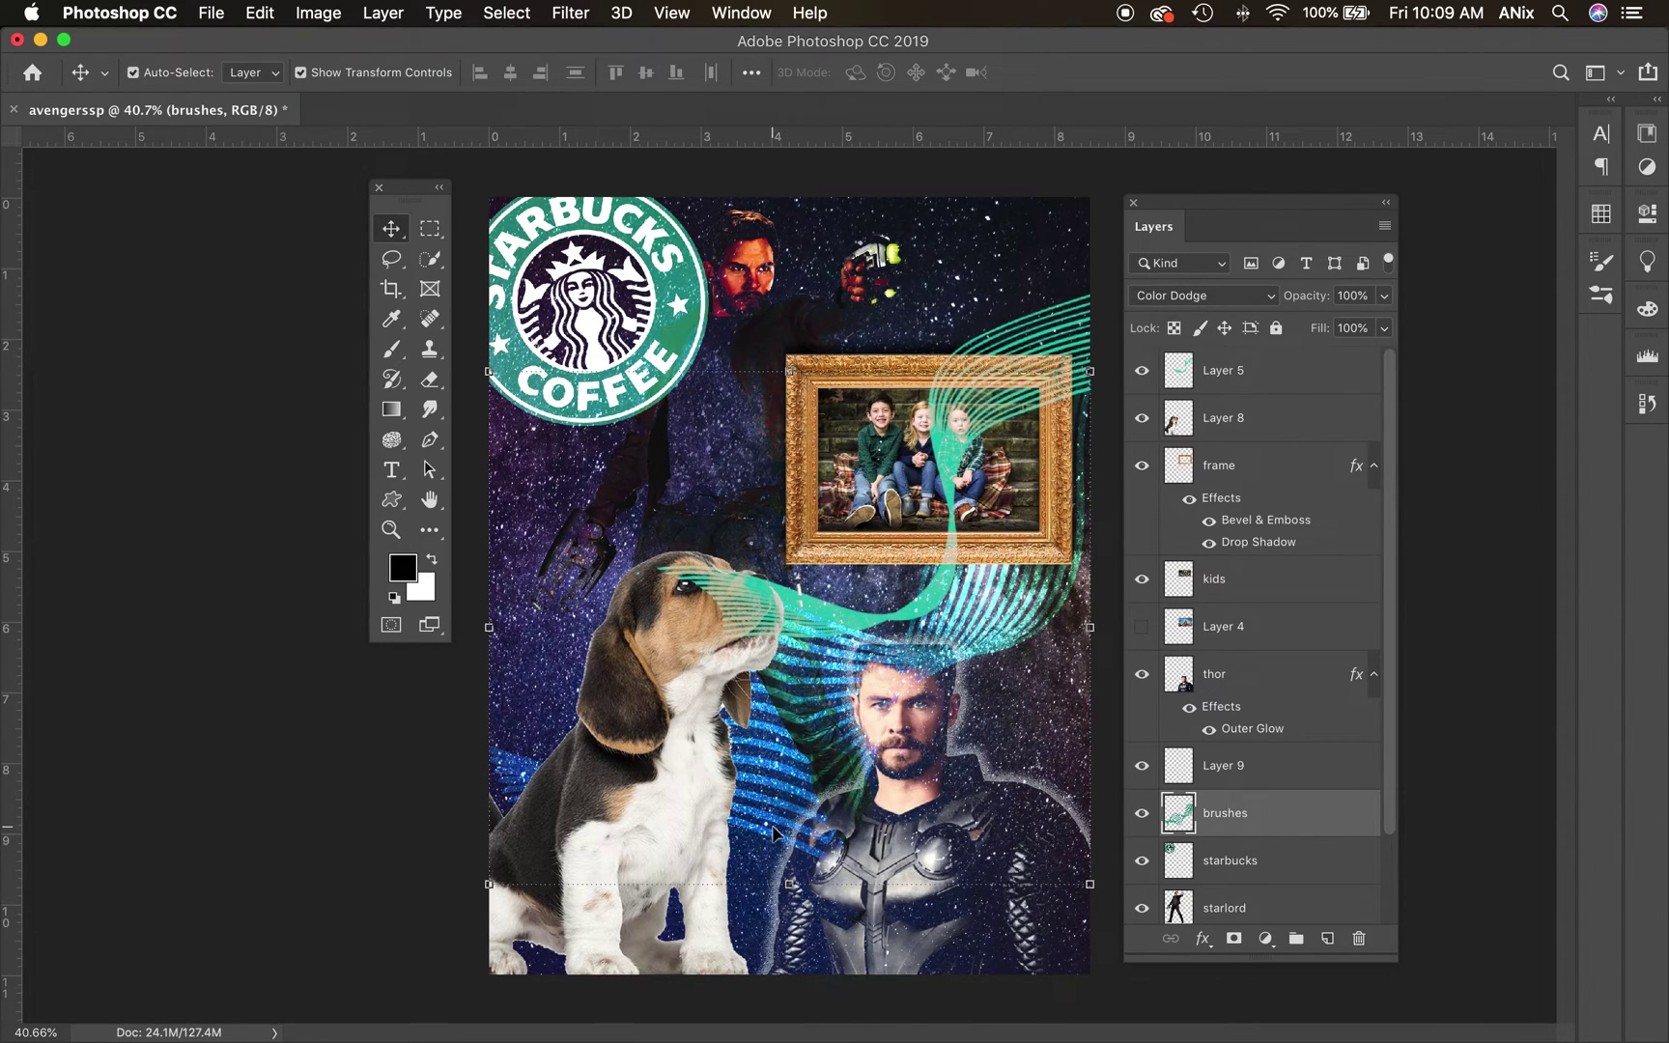
left_click_drag(817, 606, 860, 599)
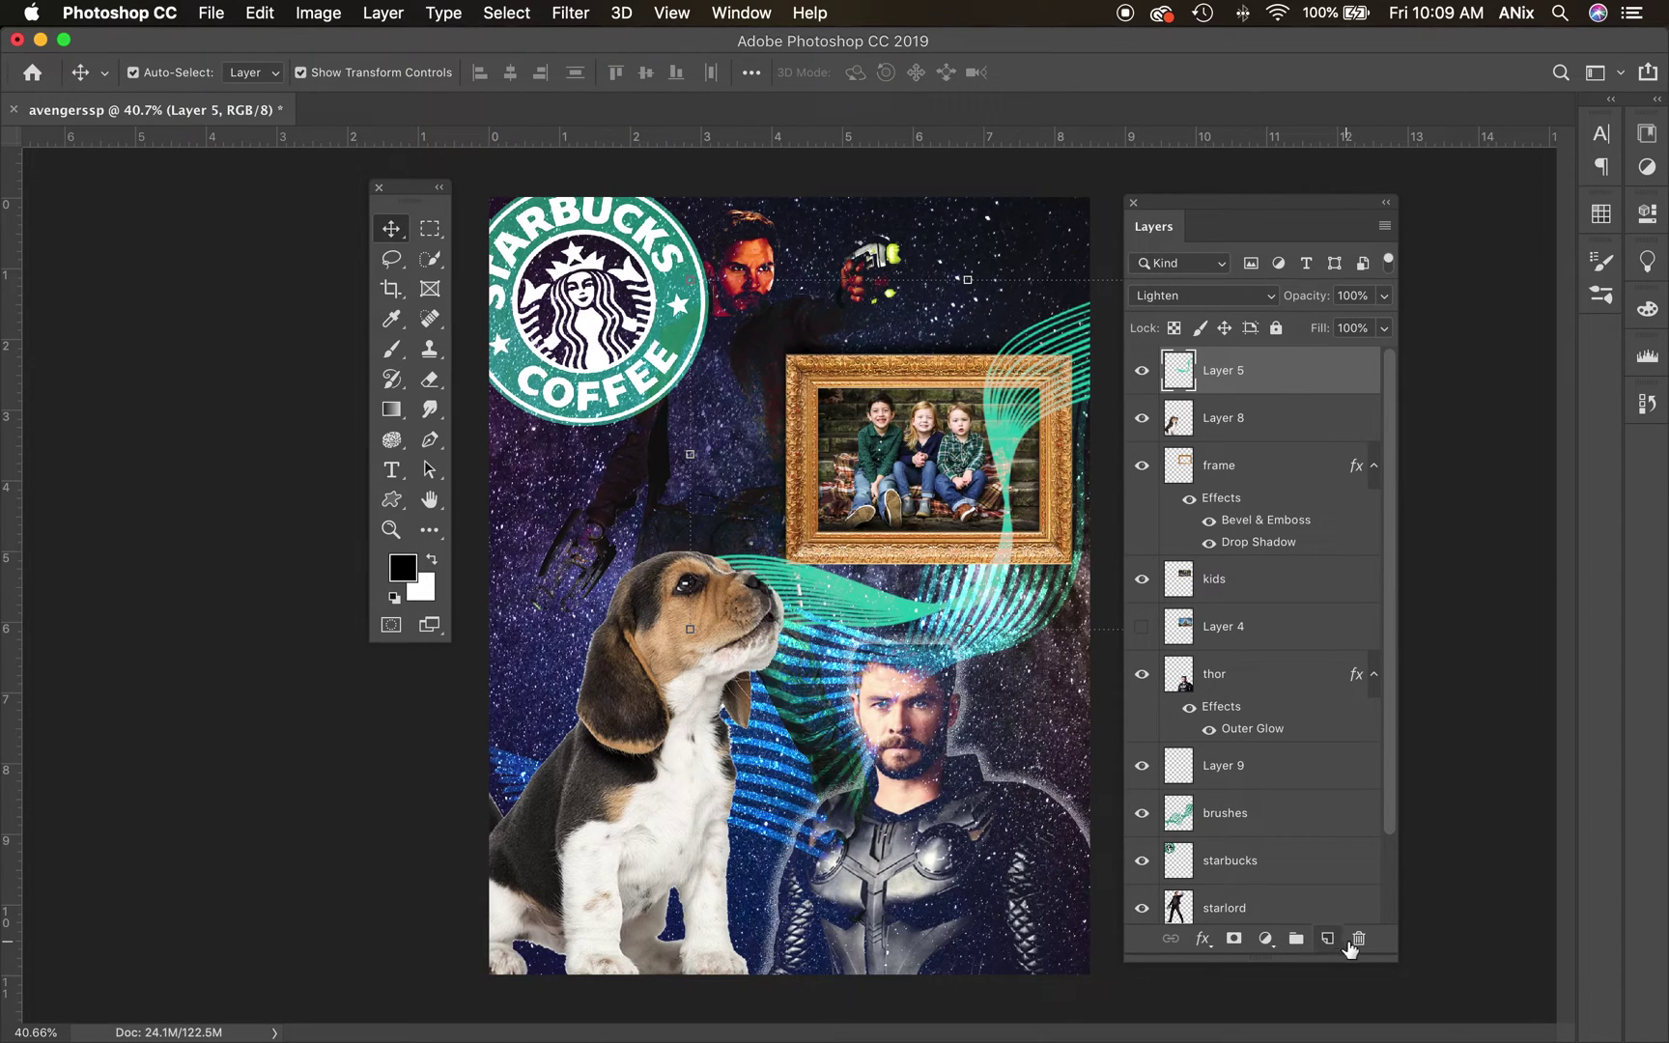
Step: Move the puppy and green swirl left and set the swirl to Color Burn
left_click(645, 802)
left_click_drag(647, 822, 577, 818)
left_click_drag(863, 603, 800, 603)
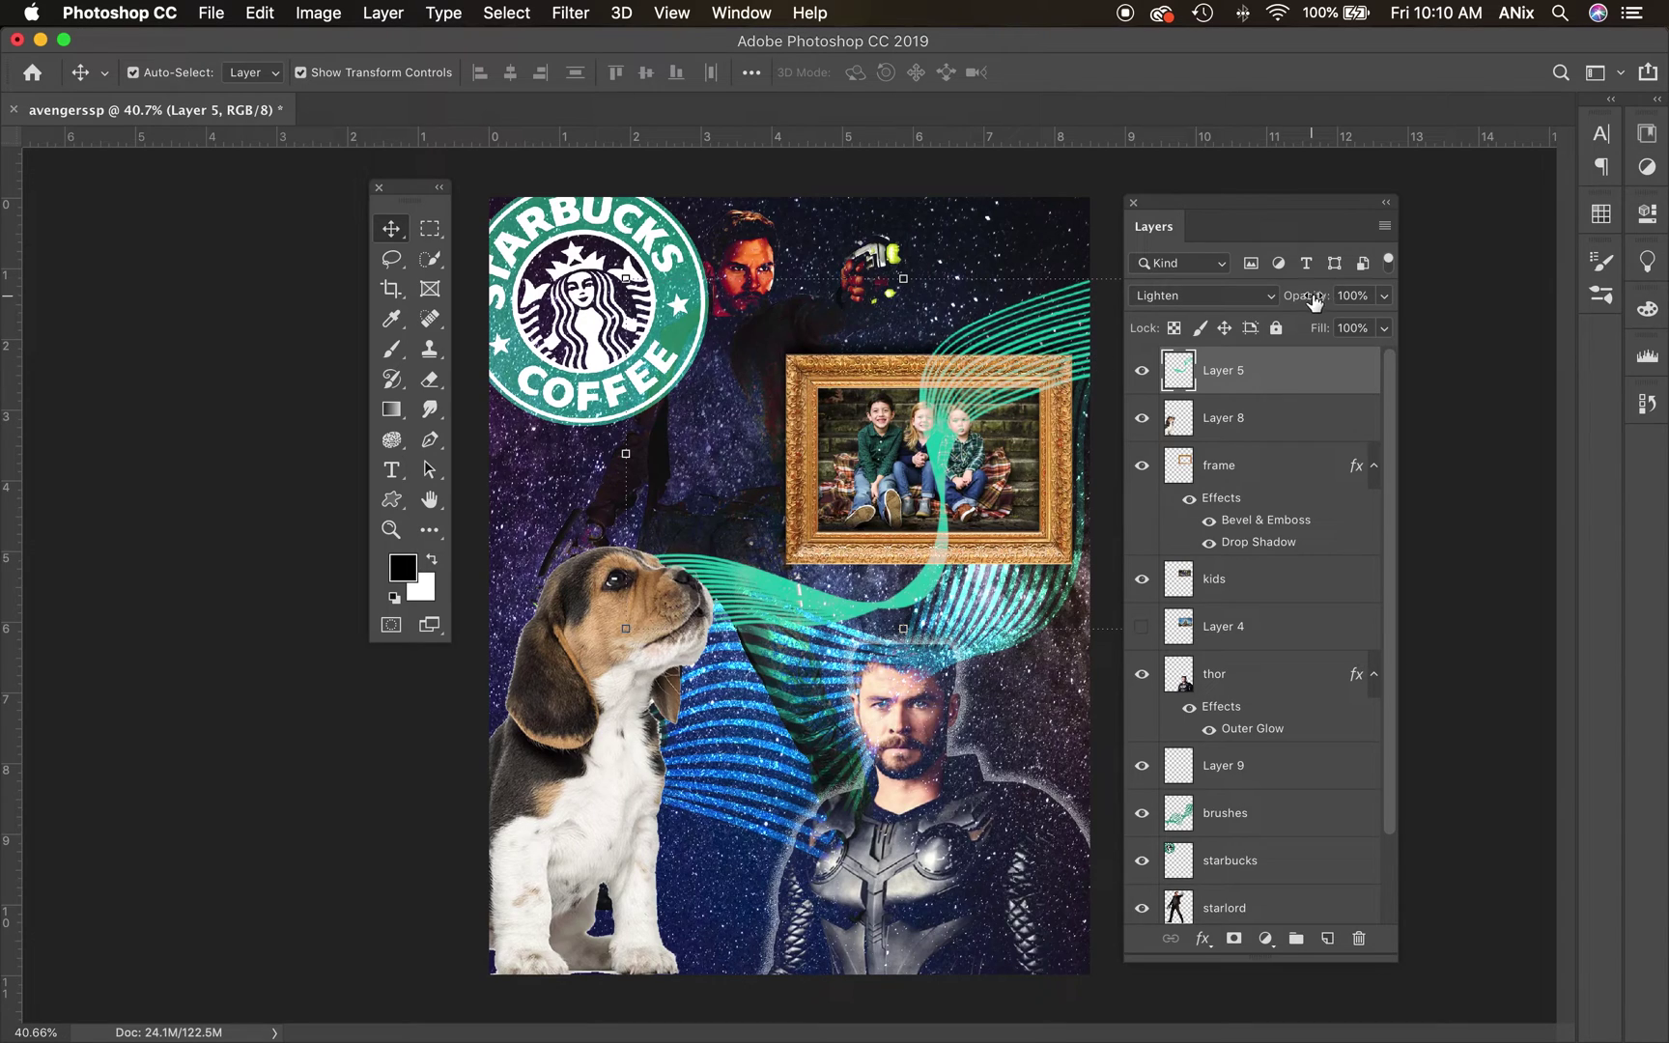
left_click(1269, 305)
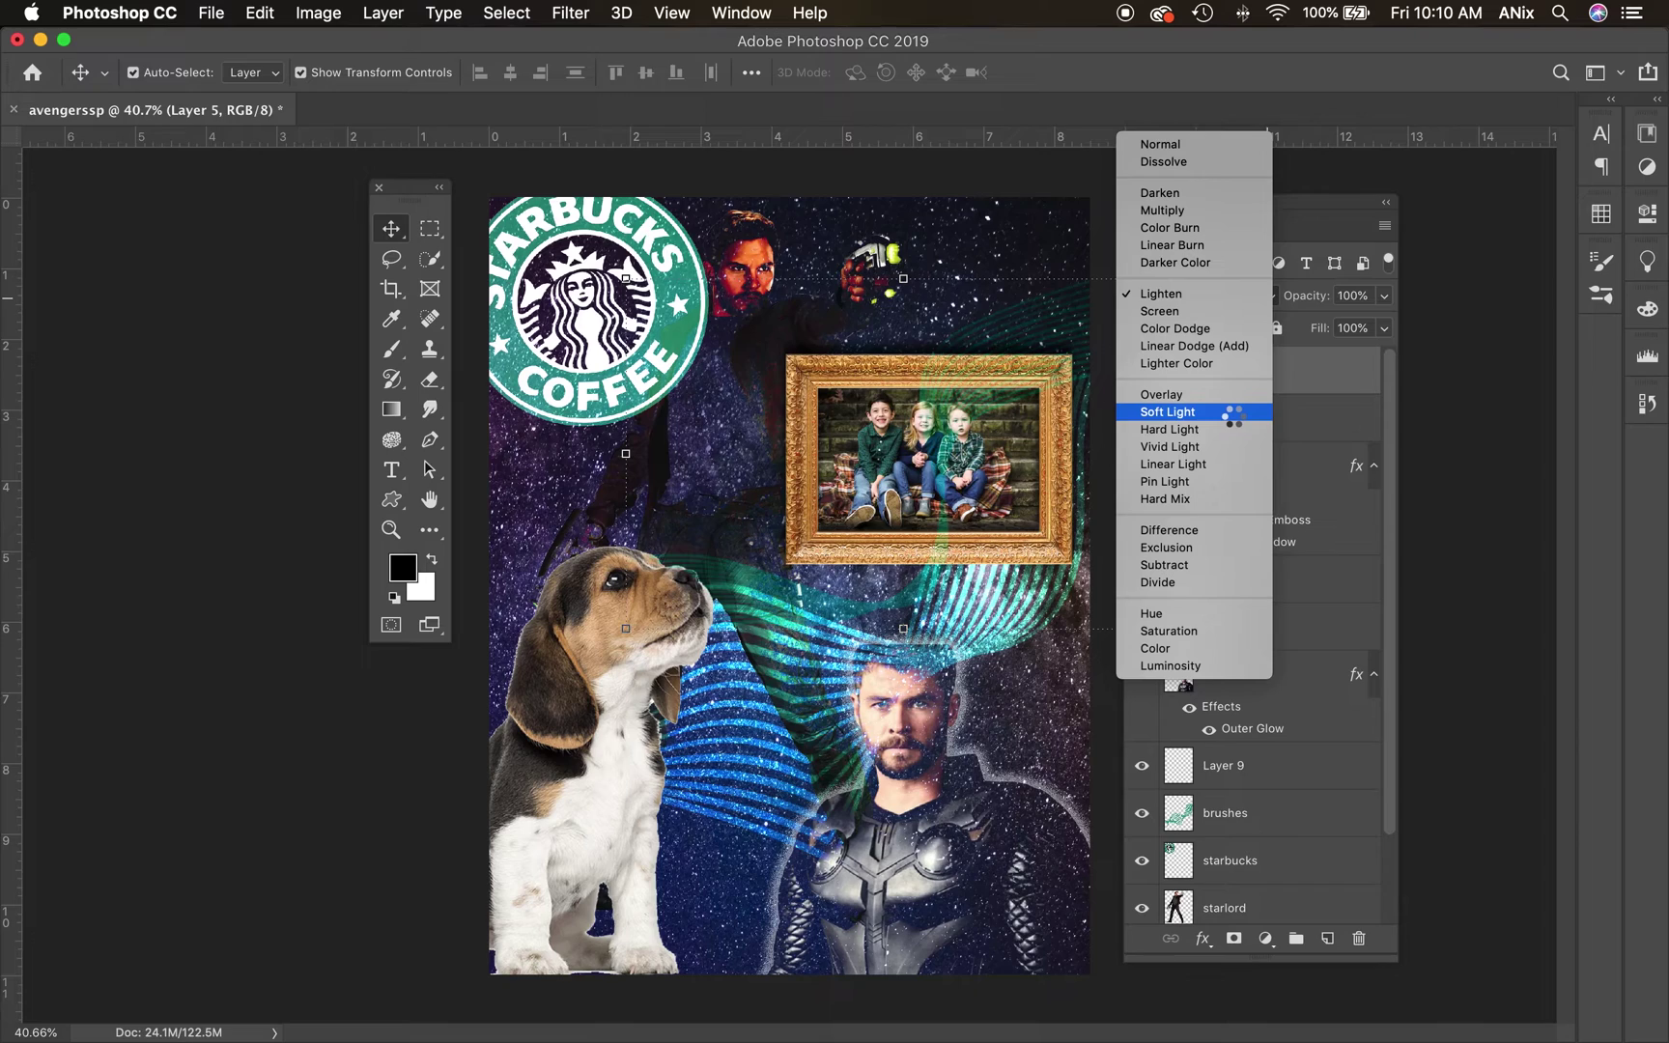
left_click(1230, 227)
Step: Move the kids photo and golden frame together to the left
left_click(836, 465)
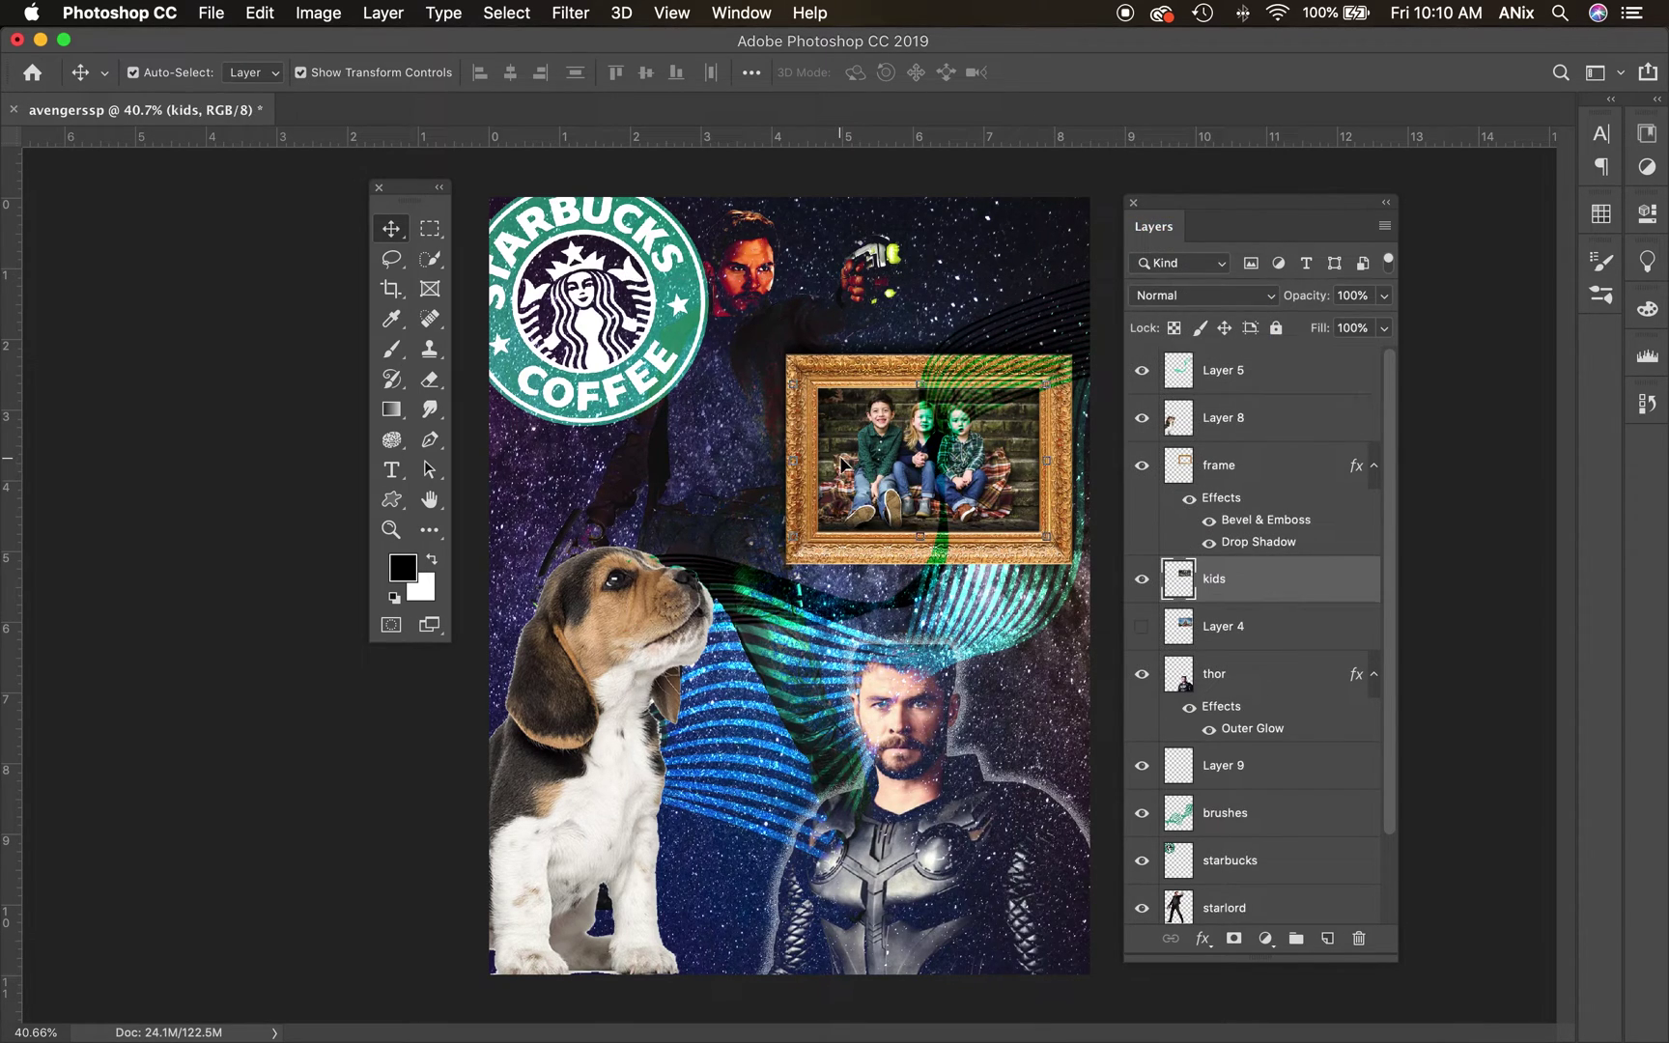
left_click(803, 449, "shift")
left_click_drag(858, 459, 793, 455)
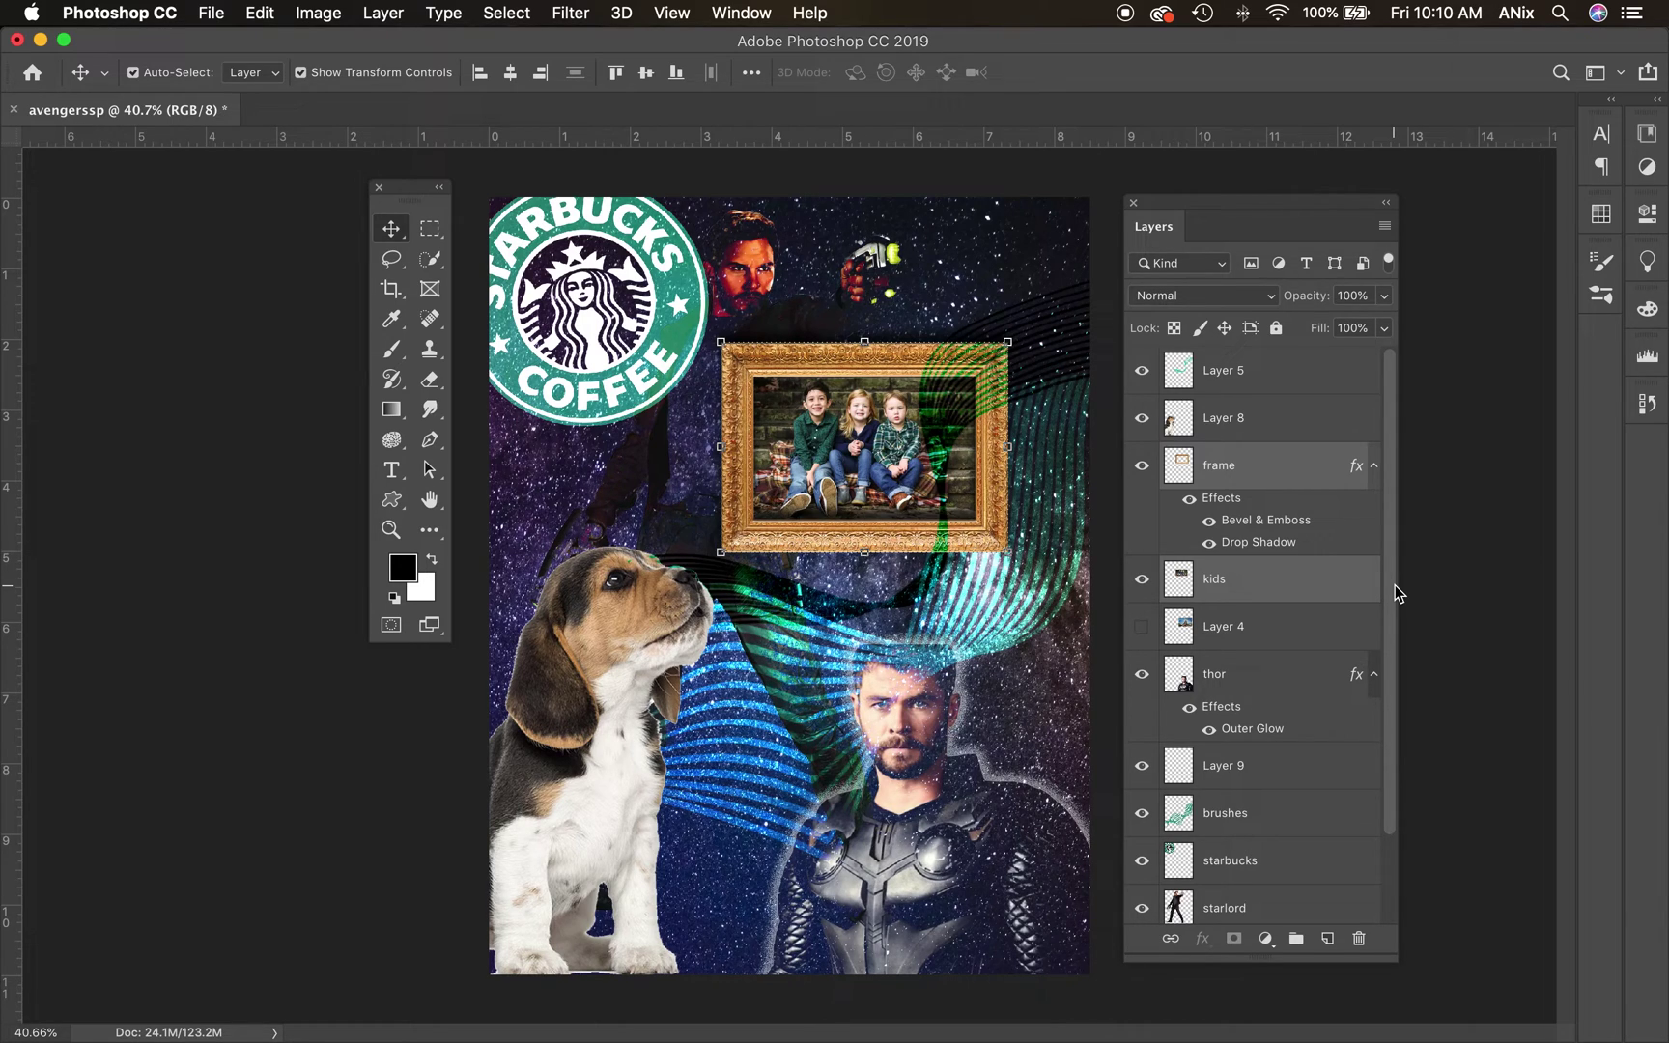
Step: Try a green-tinted Black & White conversion on the beagle, then cancel it
left_click(612, 791)
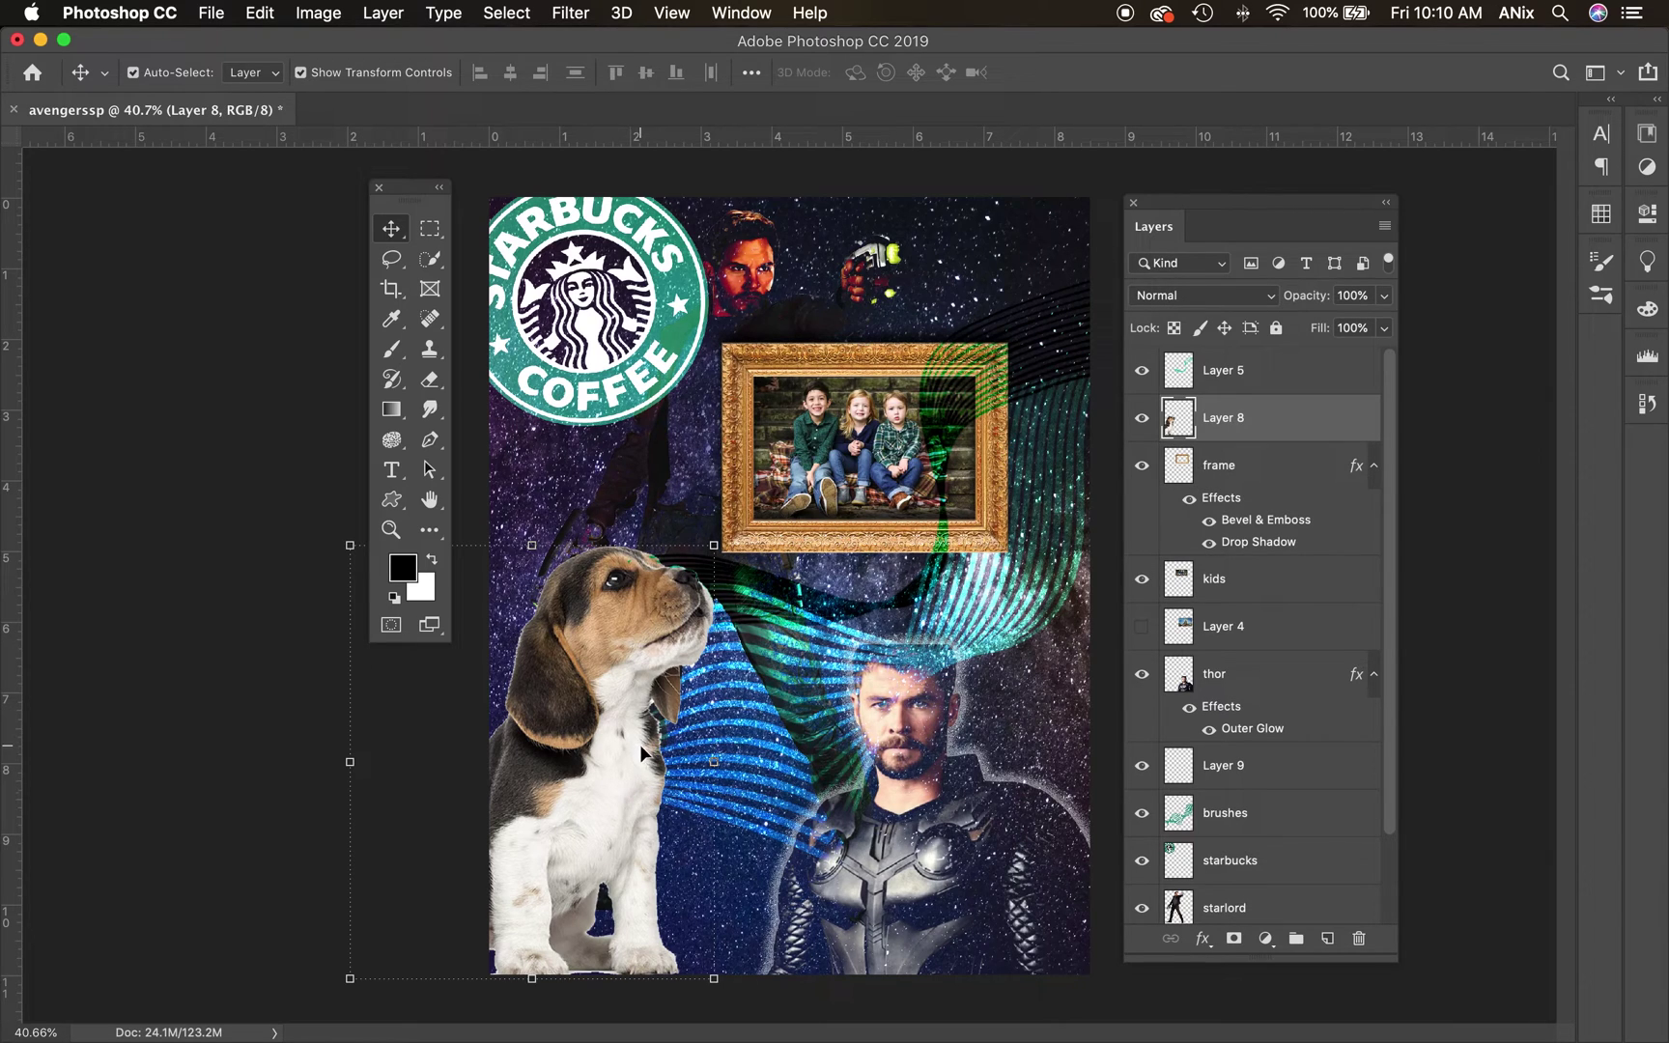
left_click(317, 13)
mouse_move(401, 77)
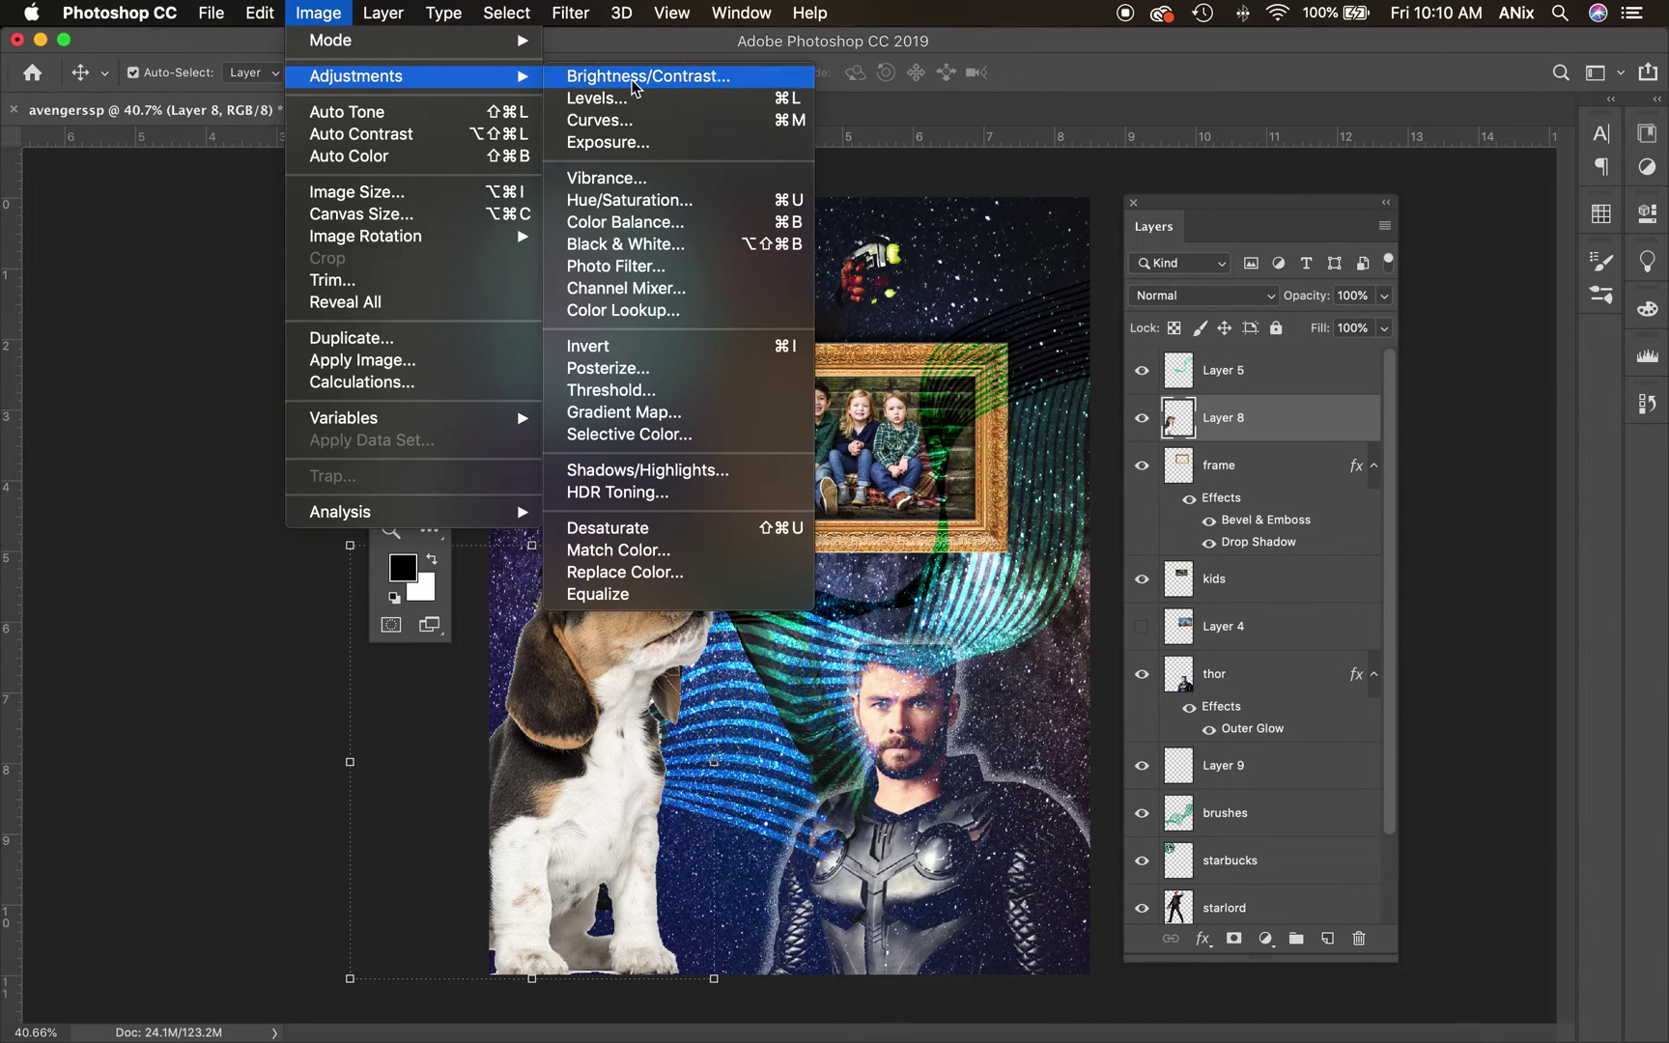
left_click(646, 246)
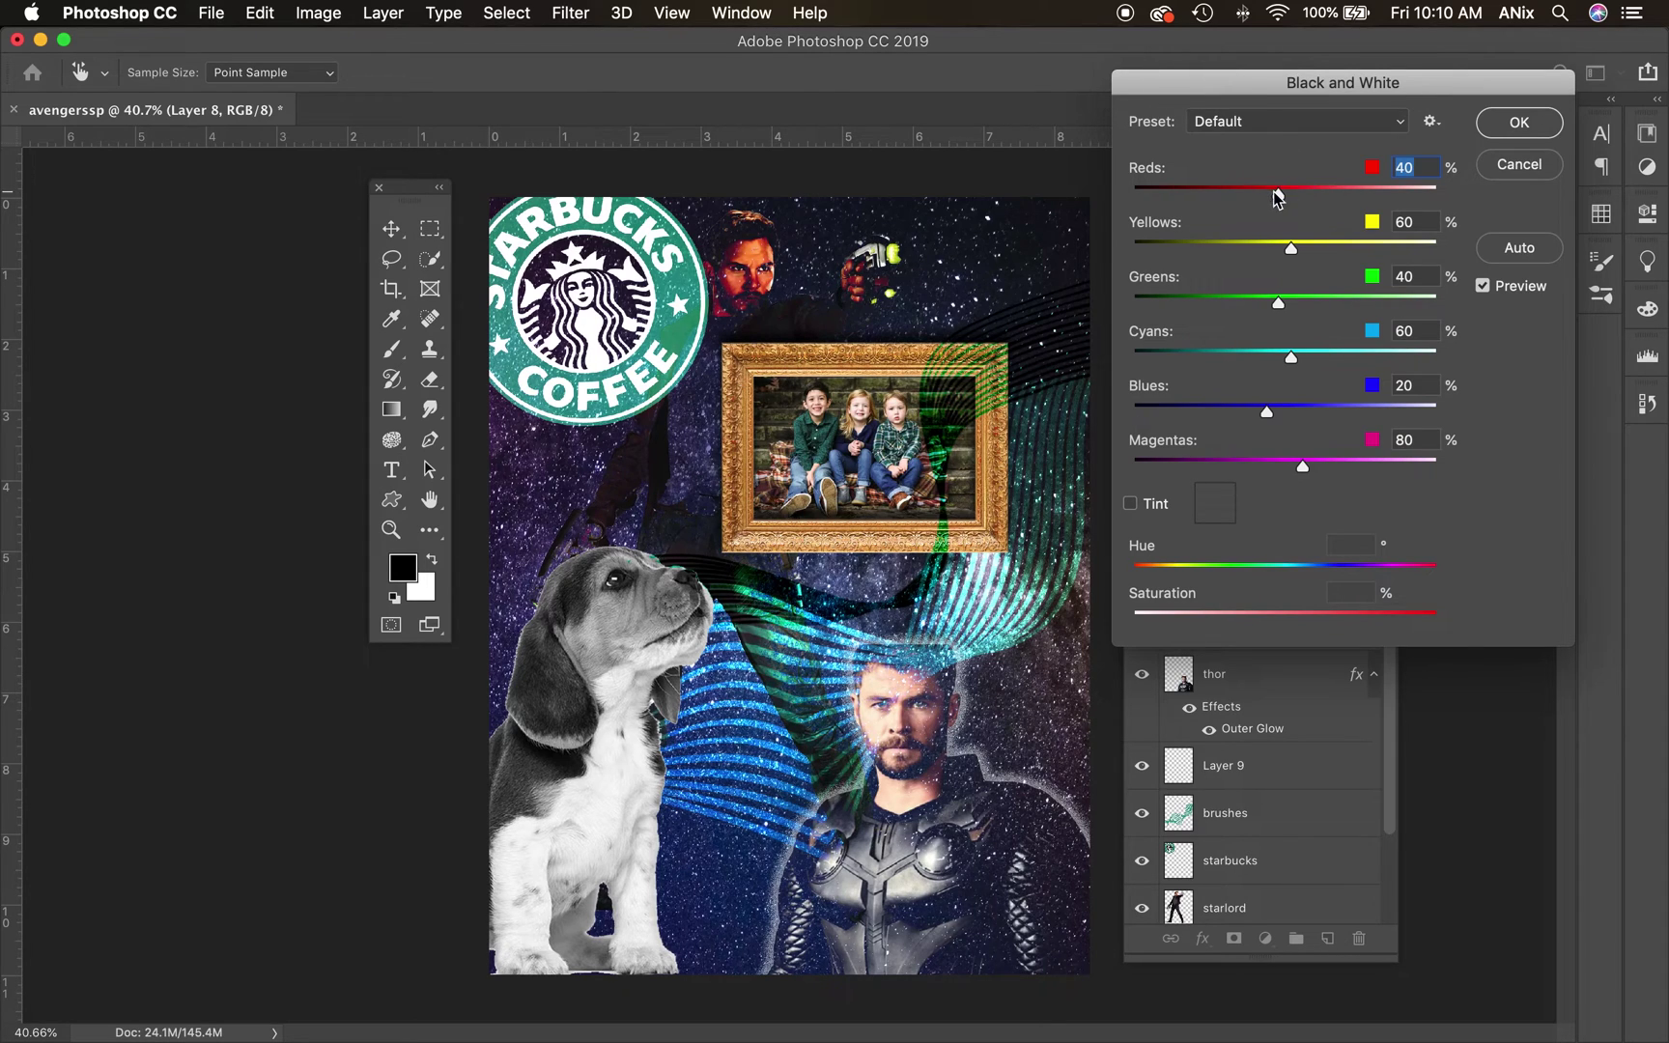
left_click_drag(1278, 198, 1304, 226)
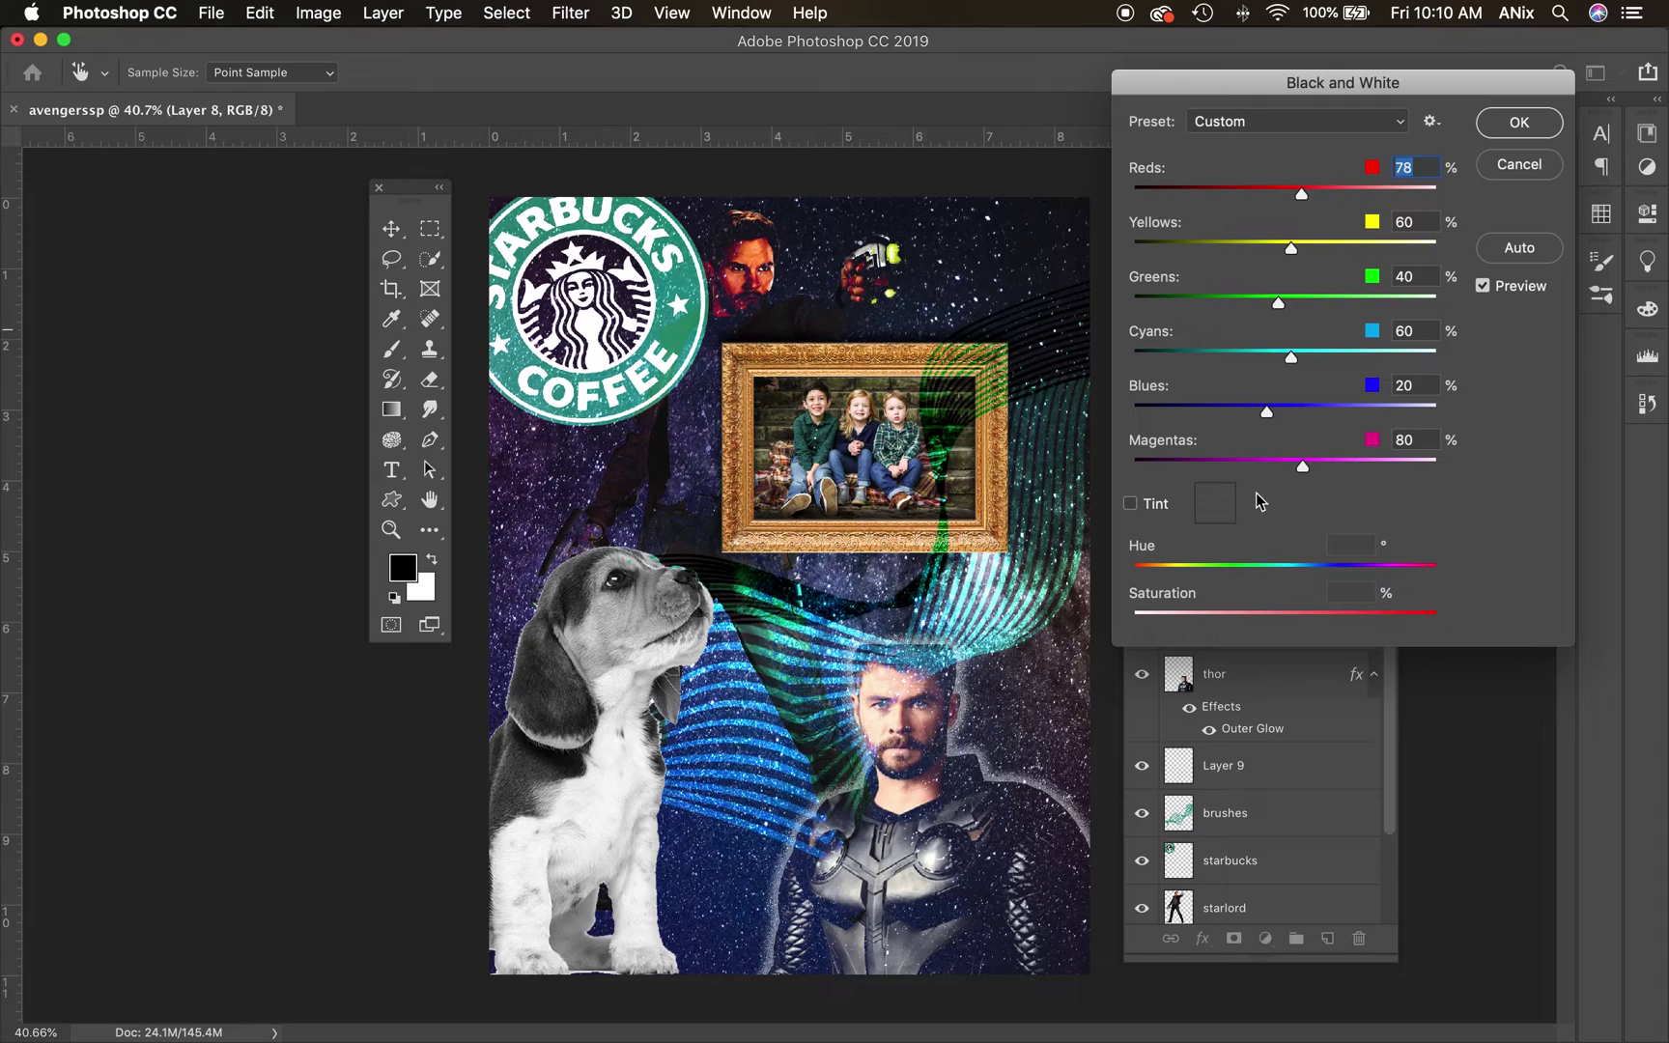
left_click(1130, 504)
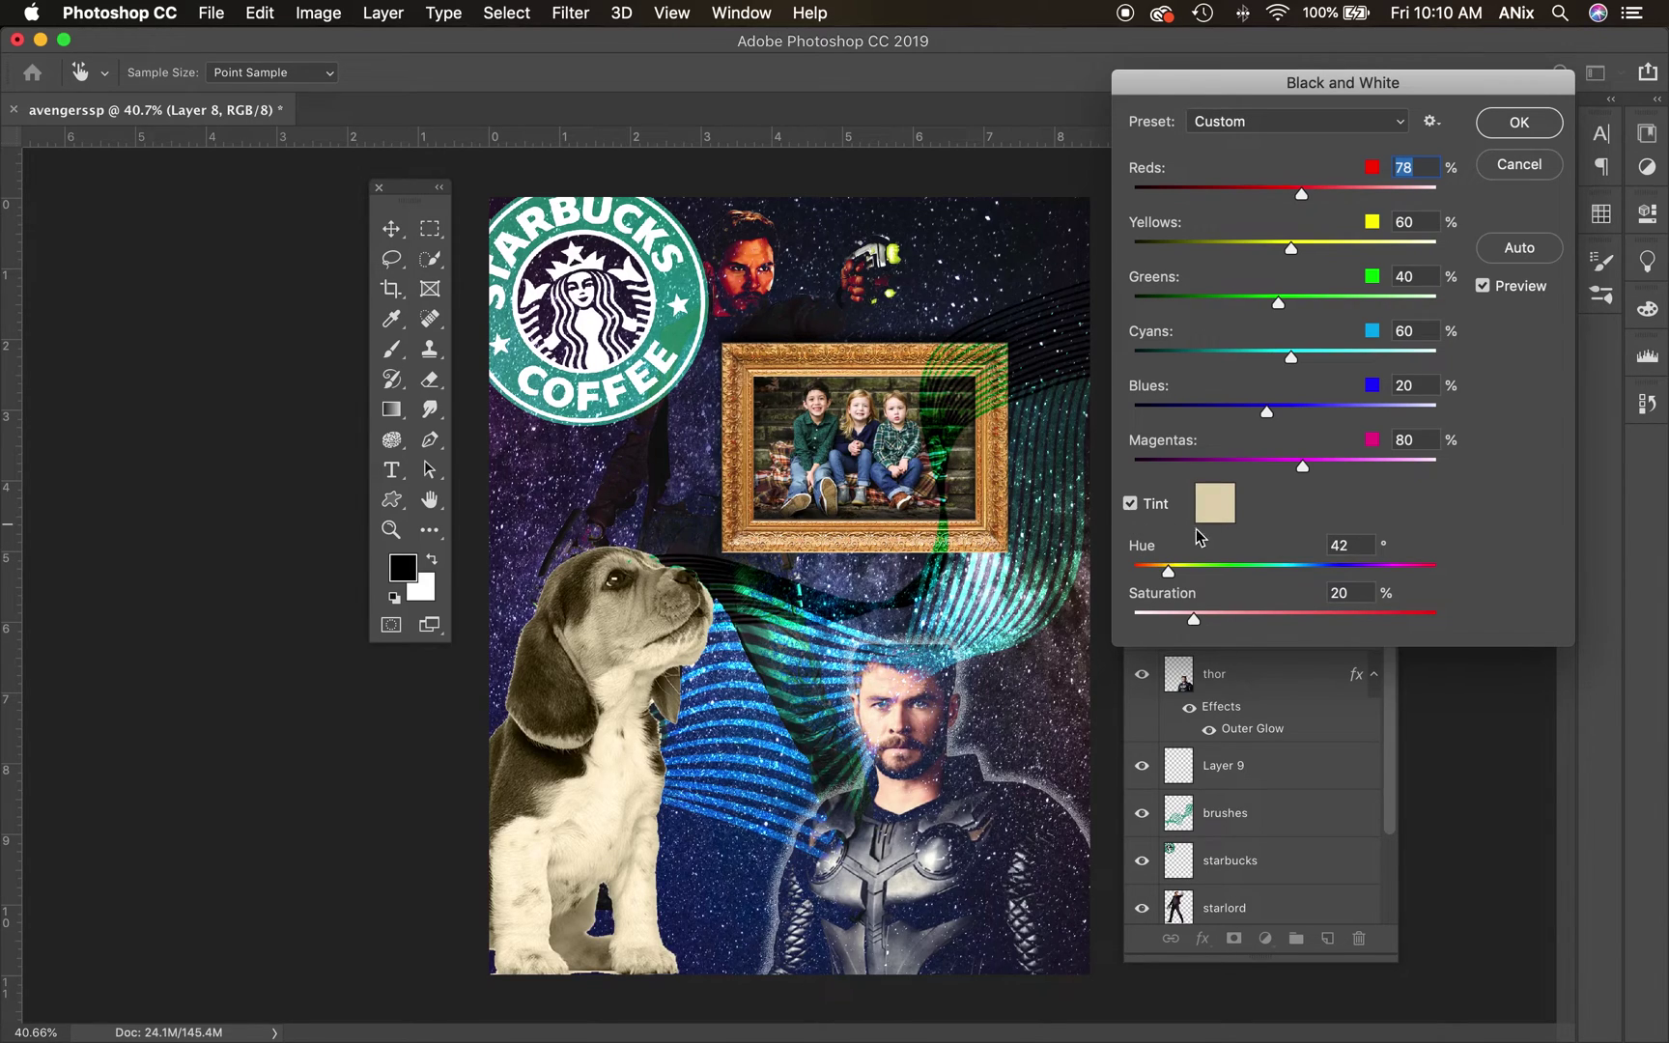
left_click_drag(1209, 570, 1286, 621)
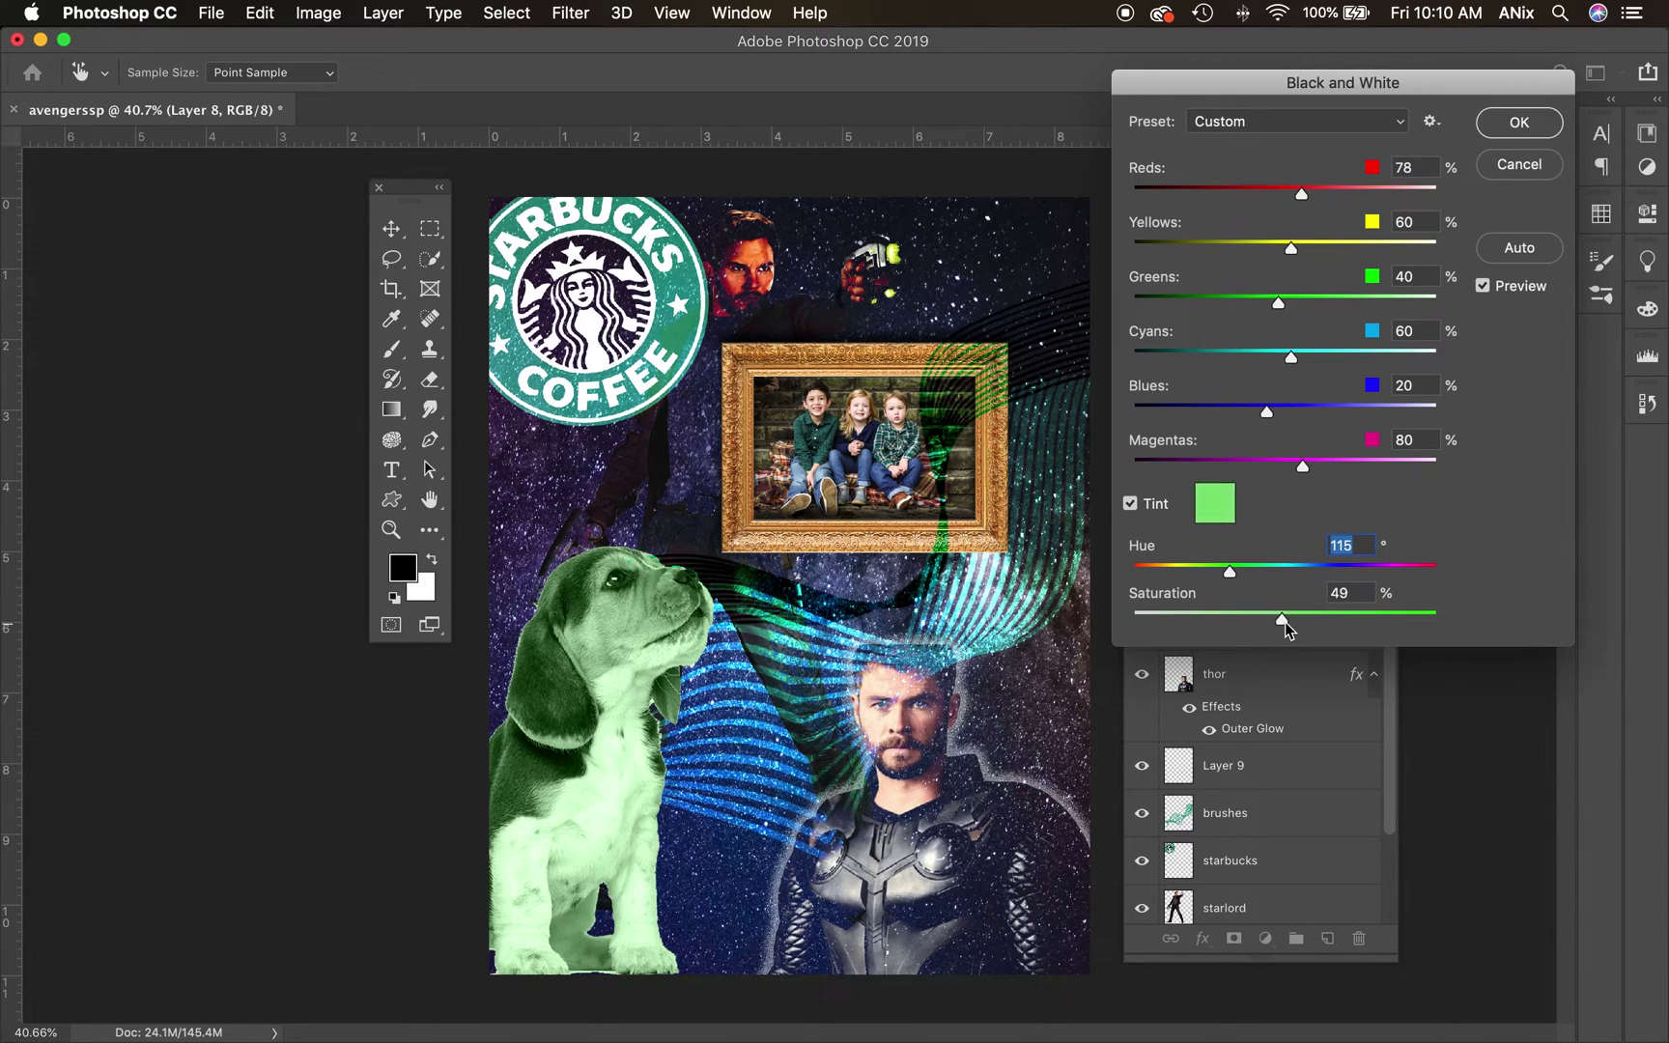
left_click(1541, 171)
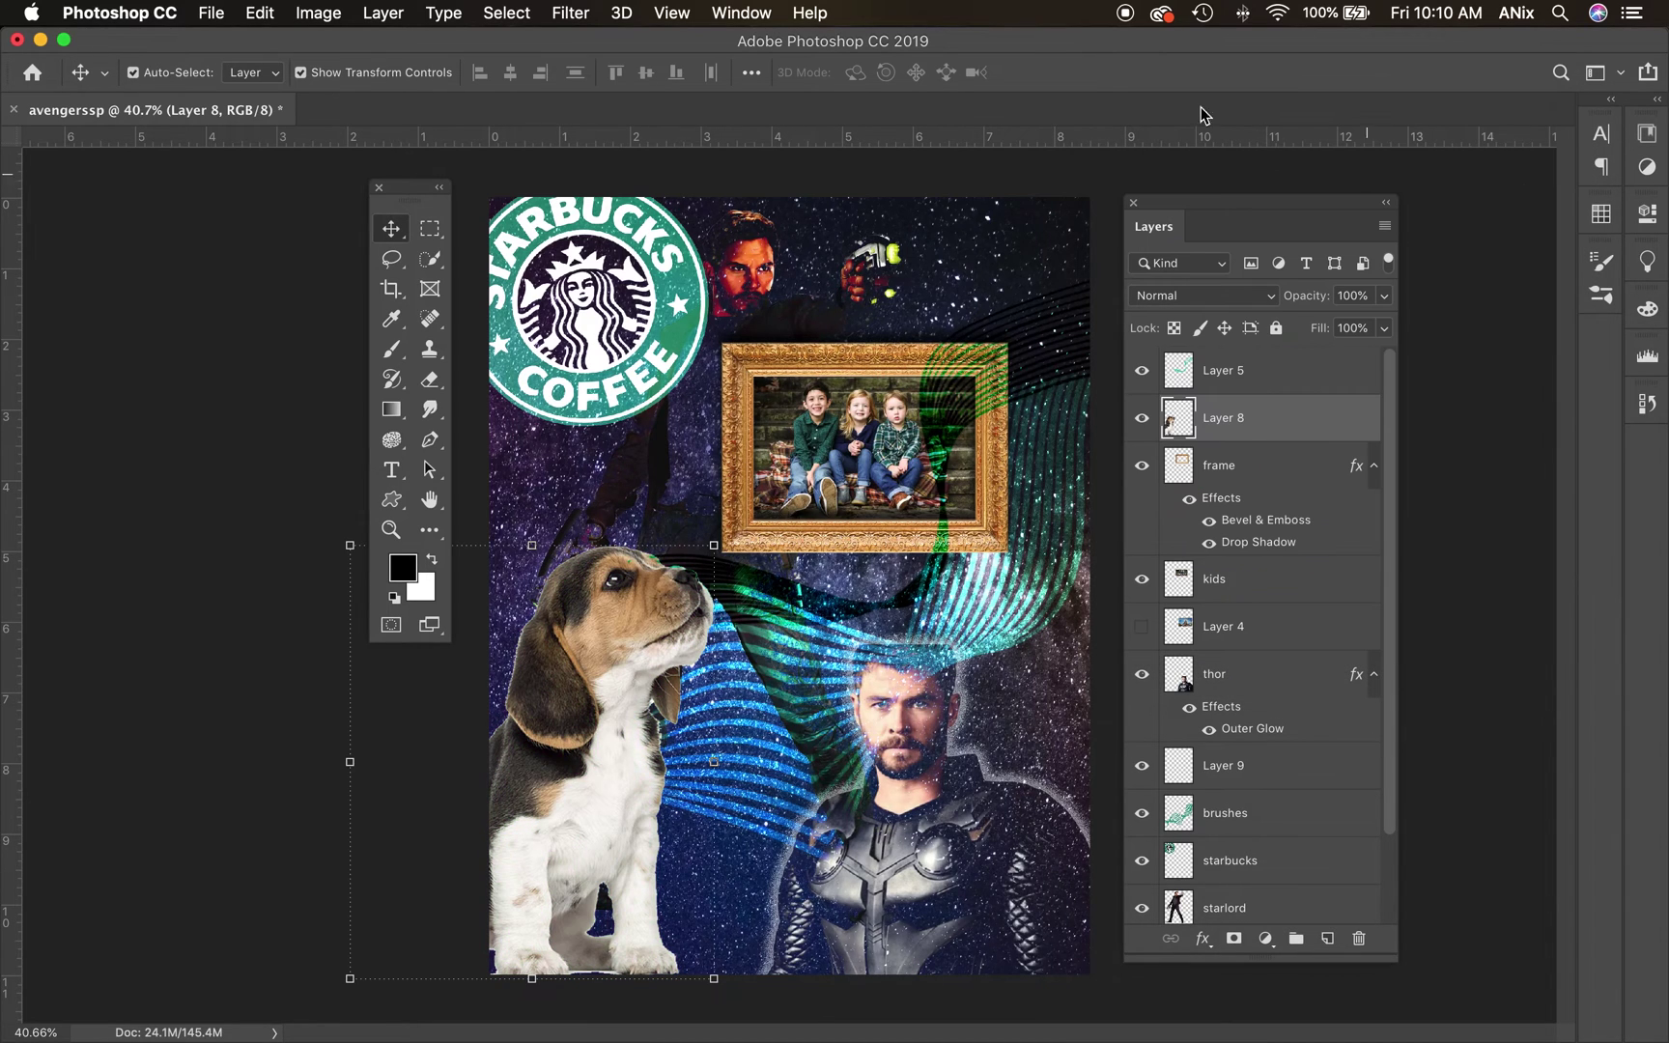
Step: Darken the beagle with Brightness/Contrast set to Brightness -45 and Contrast 3
left_click(338, 16)
mouse_move(406, 75)
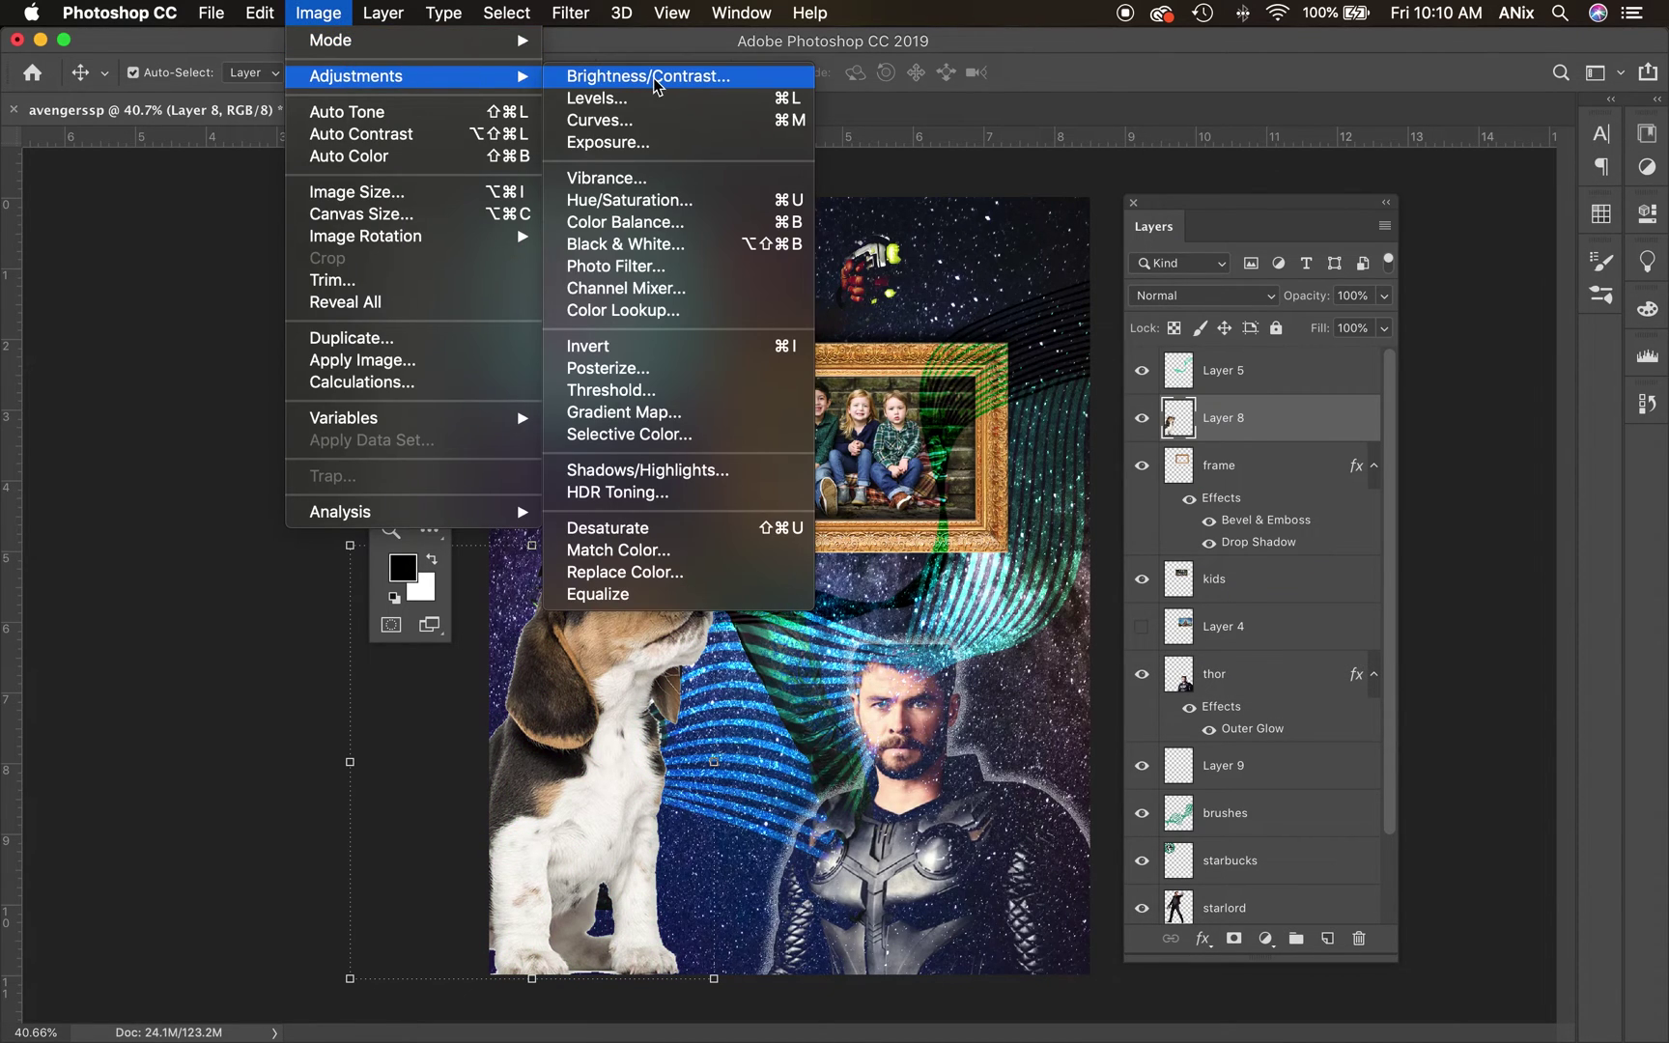
left_click(653, 78)
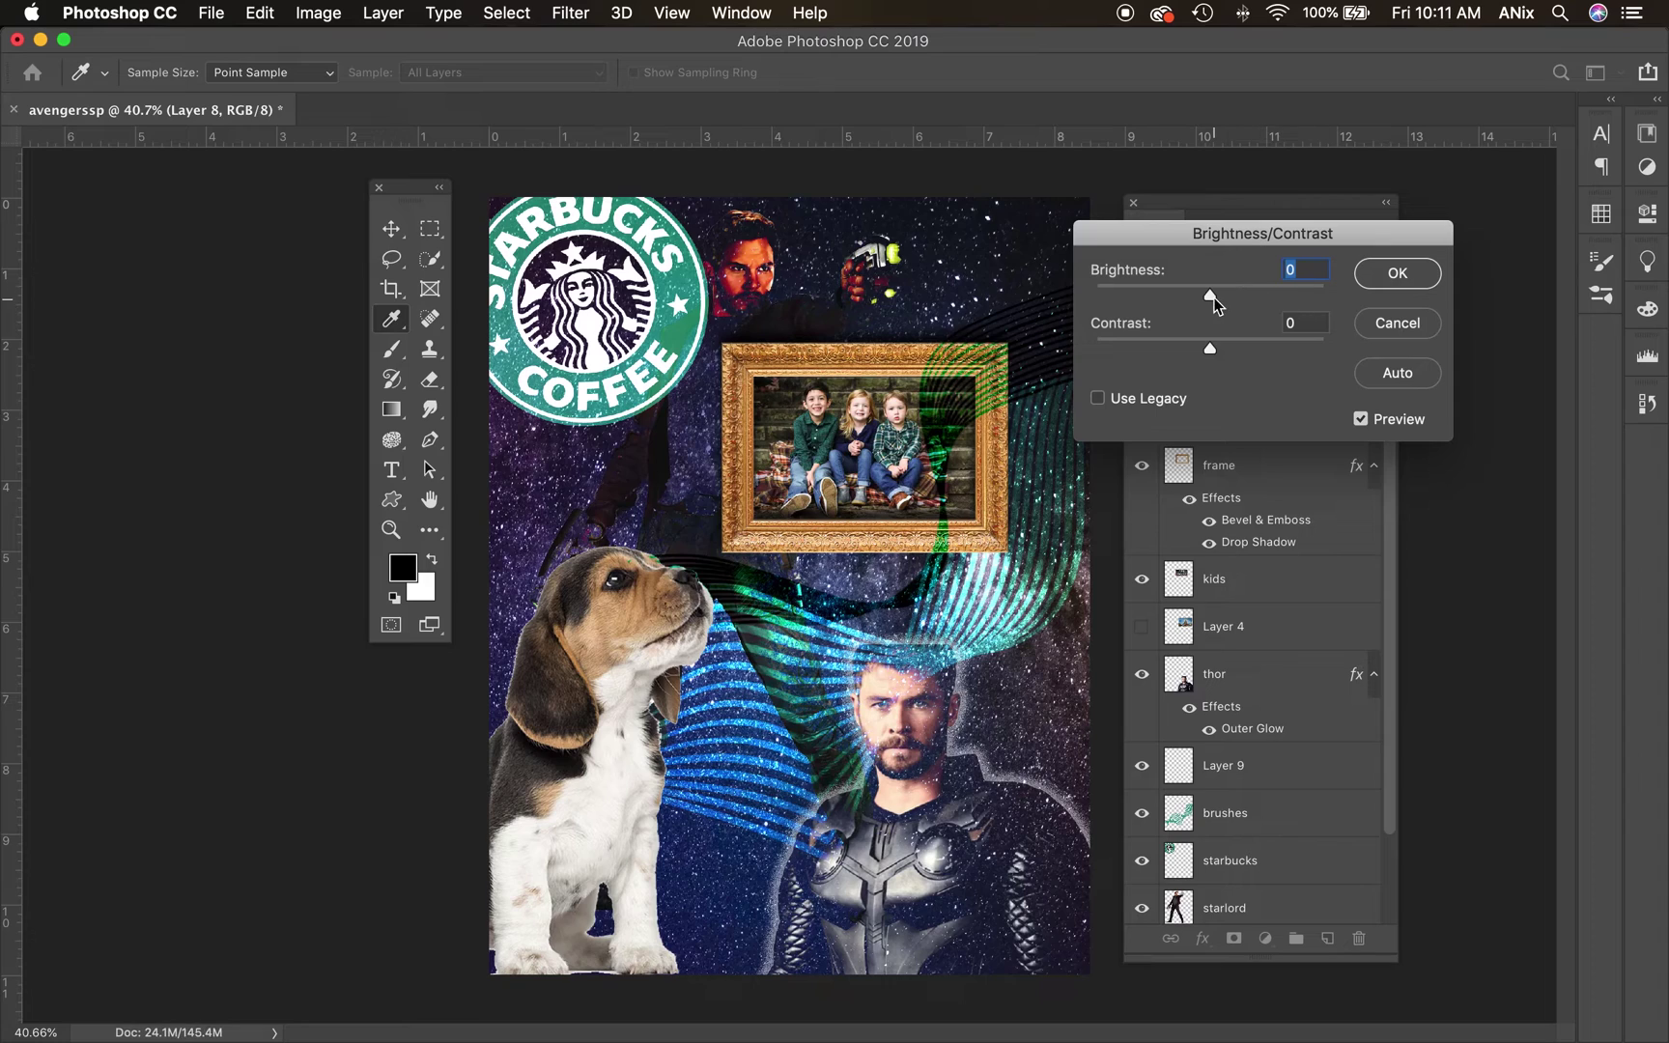
left_click_drag(1212, 296, 1226, 351)
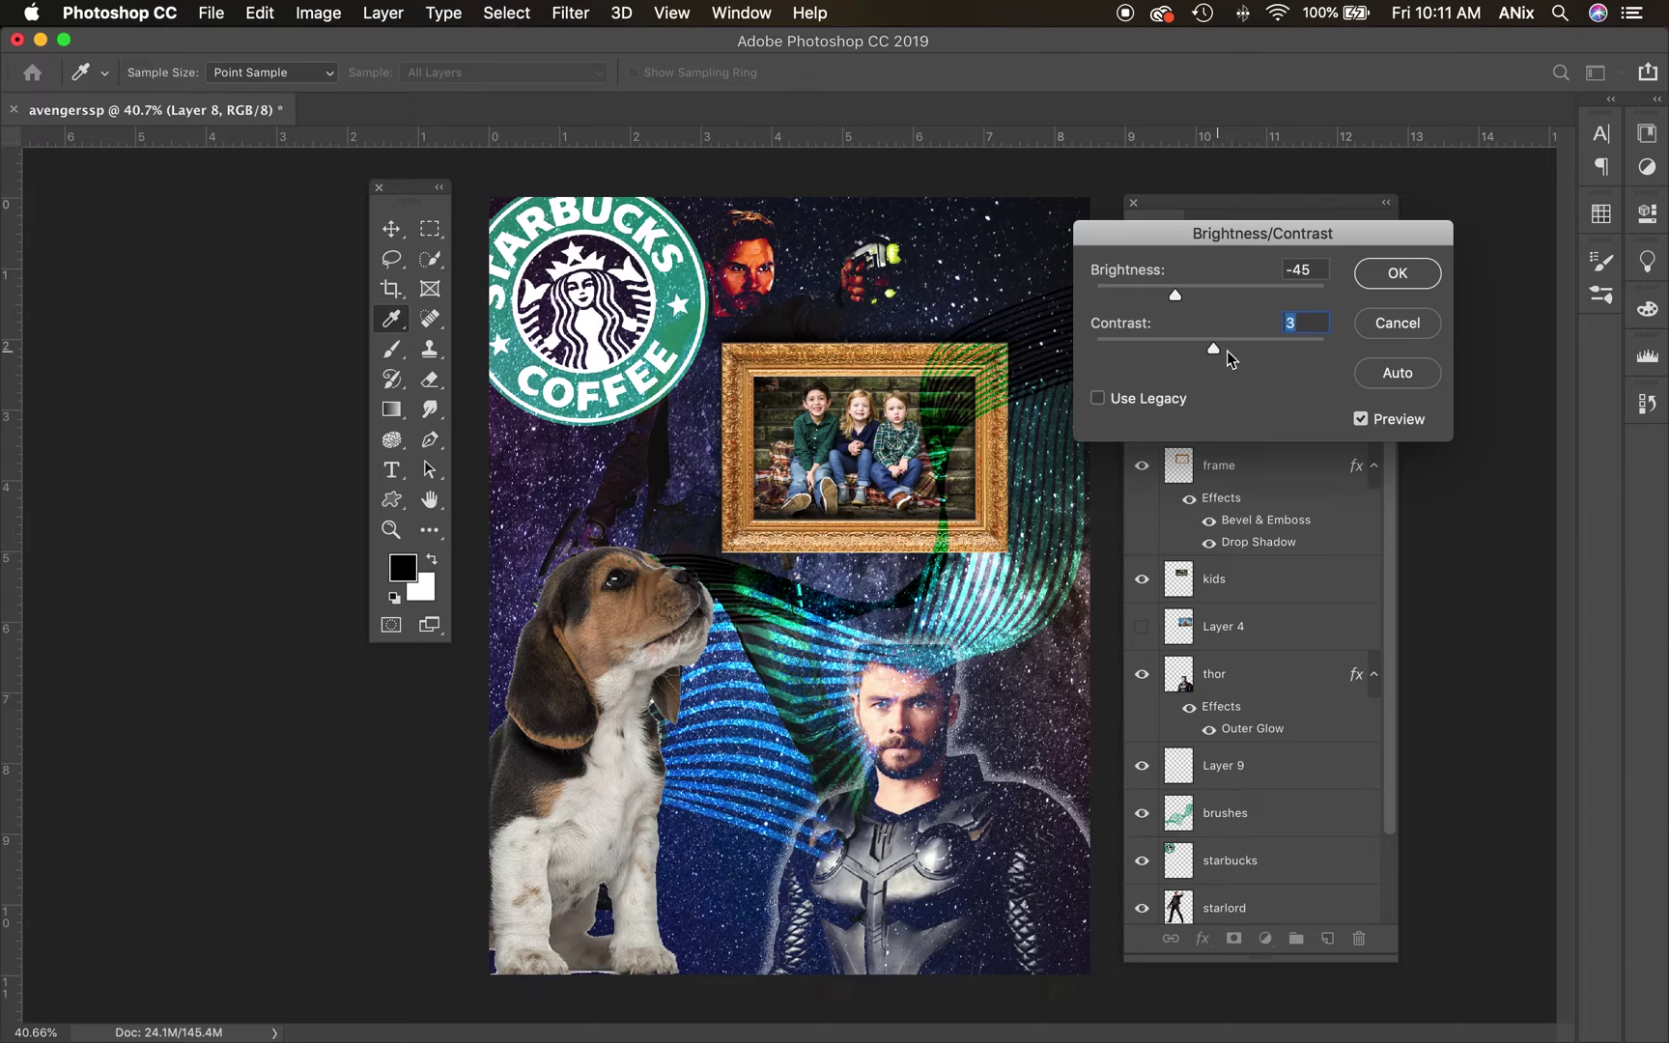
left_click(1399, 275)
Step: Apply a pink Hue/Saturation shift to the beagle, then undo it
key("v")
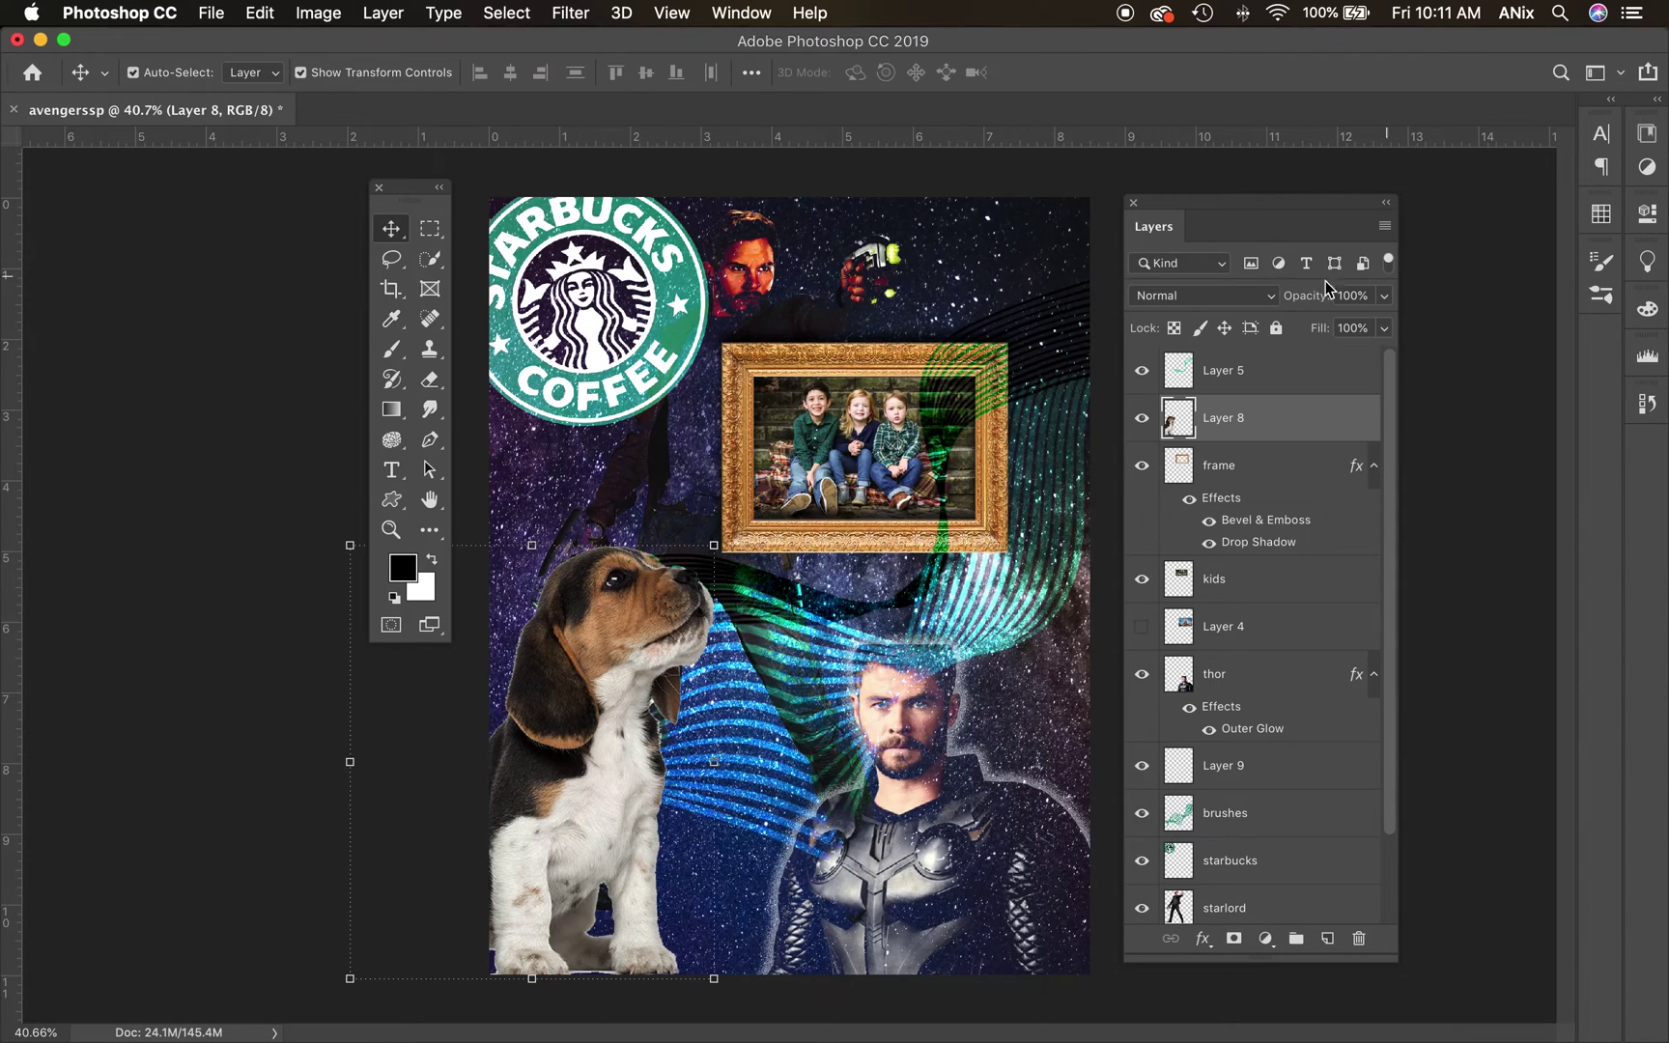
left_click(324, 16)
mouse_move(333, 77)
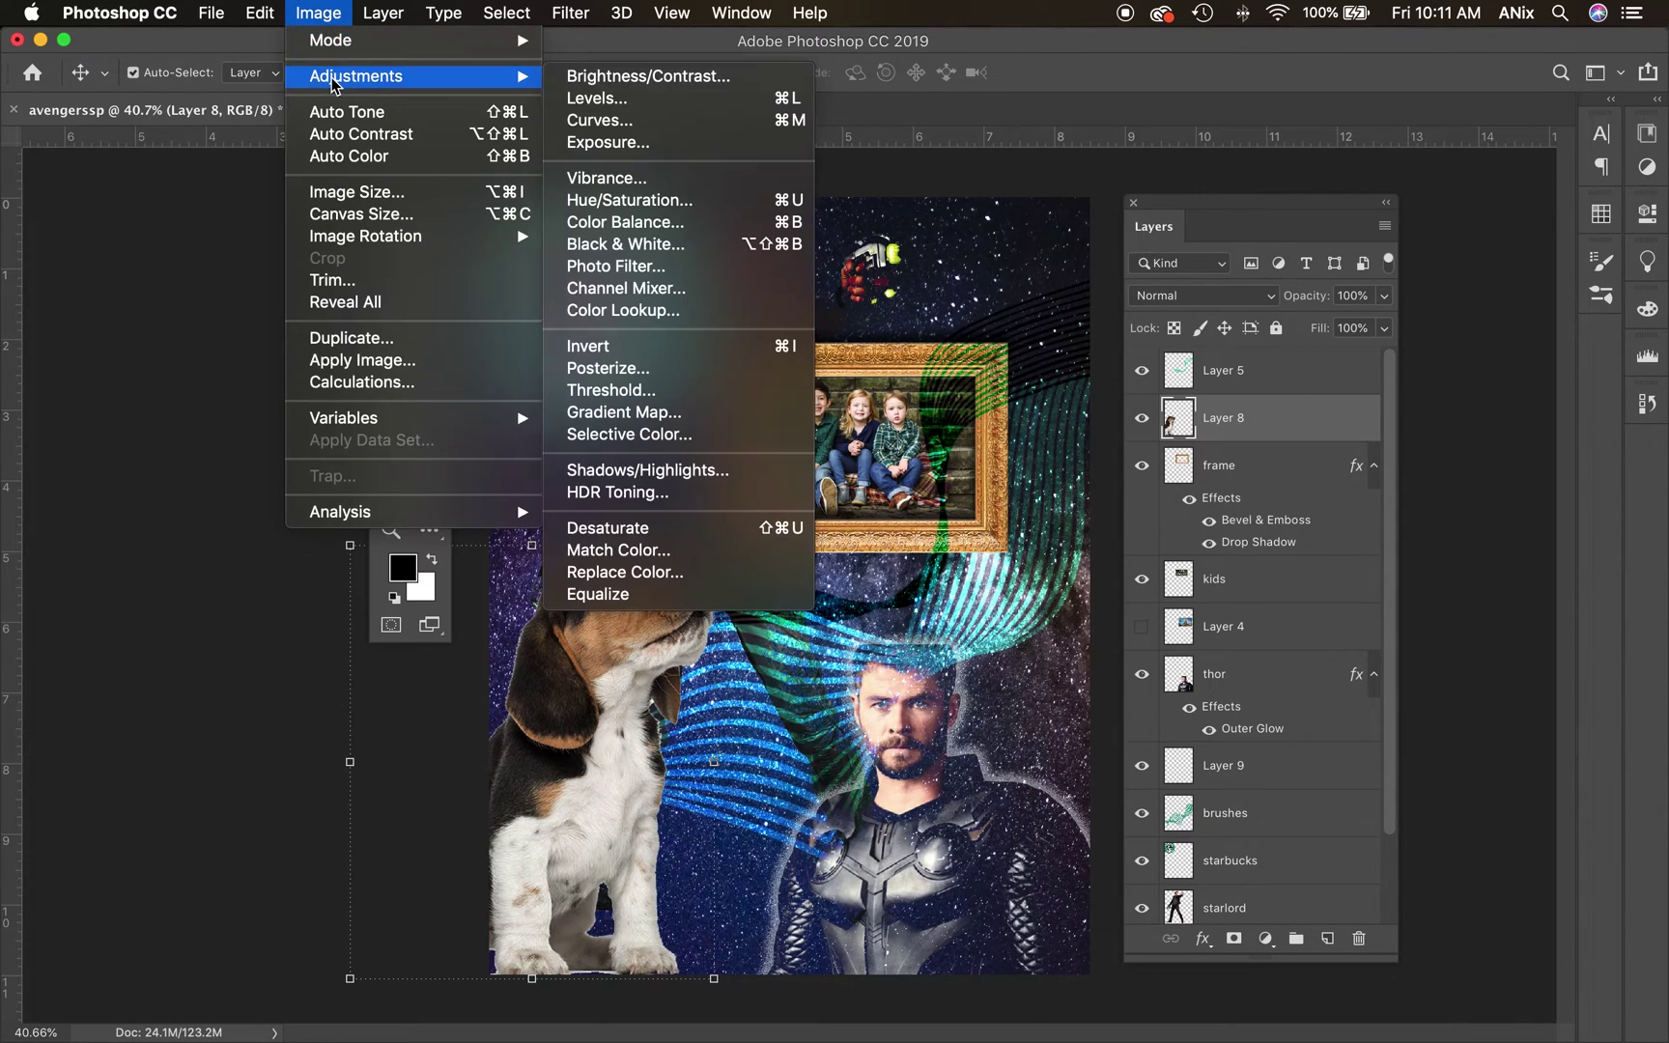
left_click(676, 200)
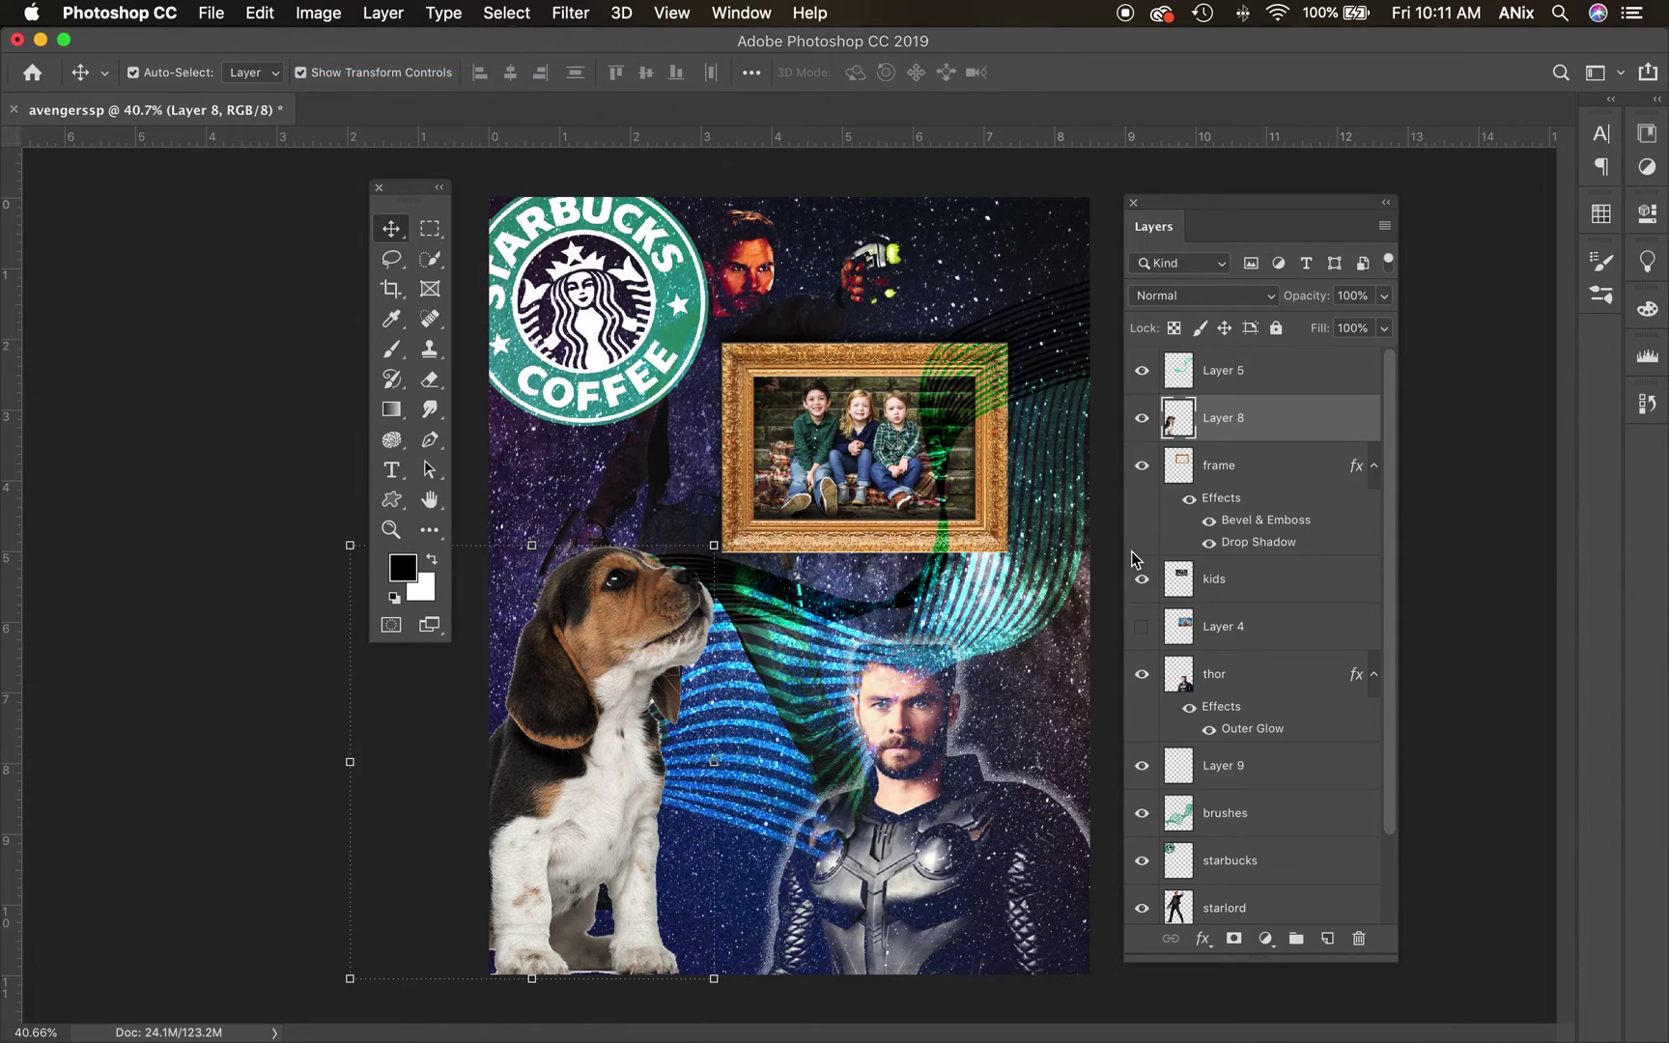
left_click_drag(1310, 280, 1358, 338)
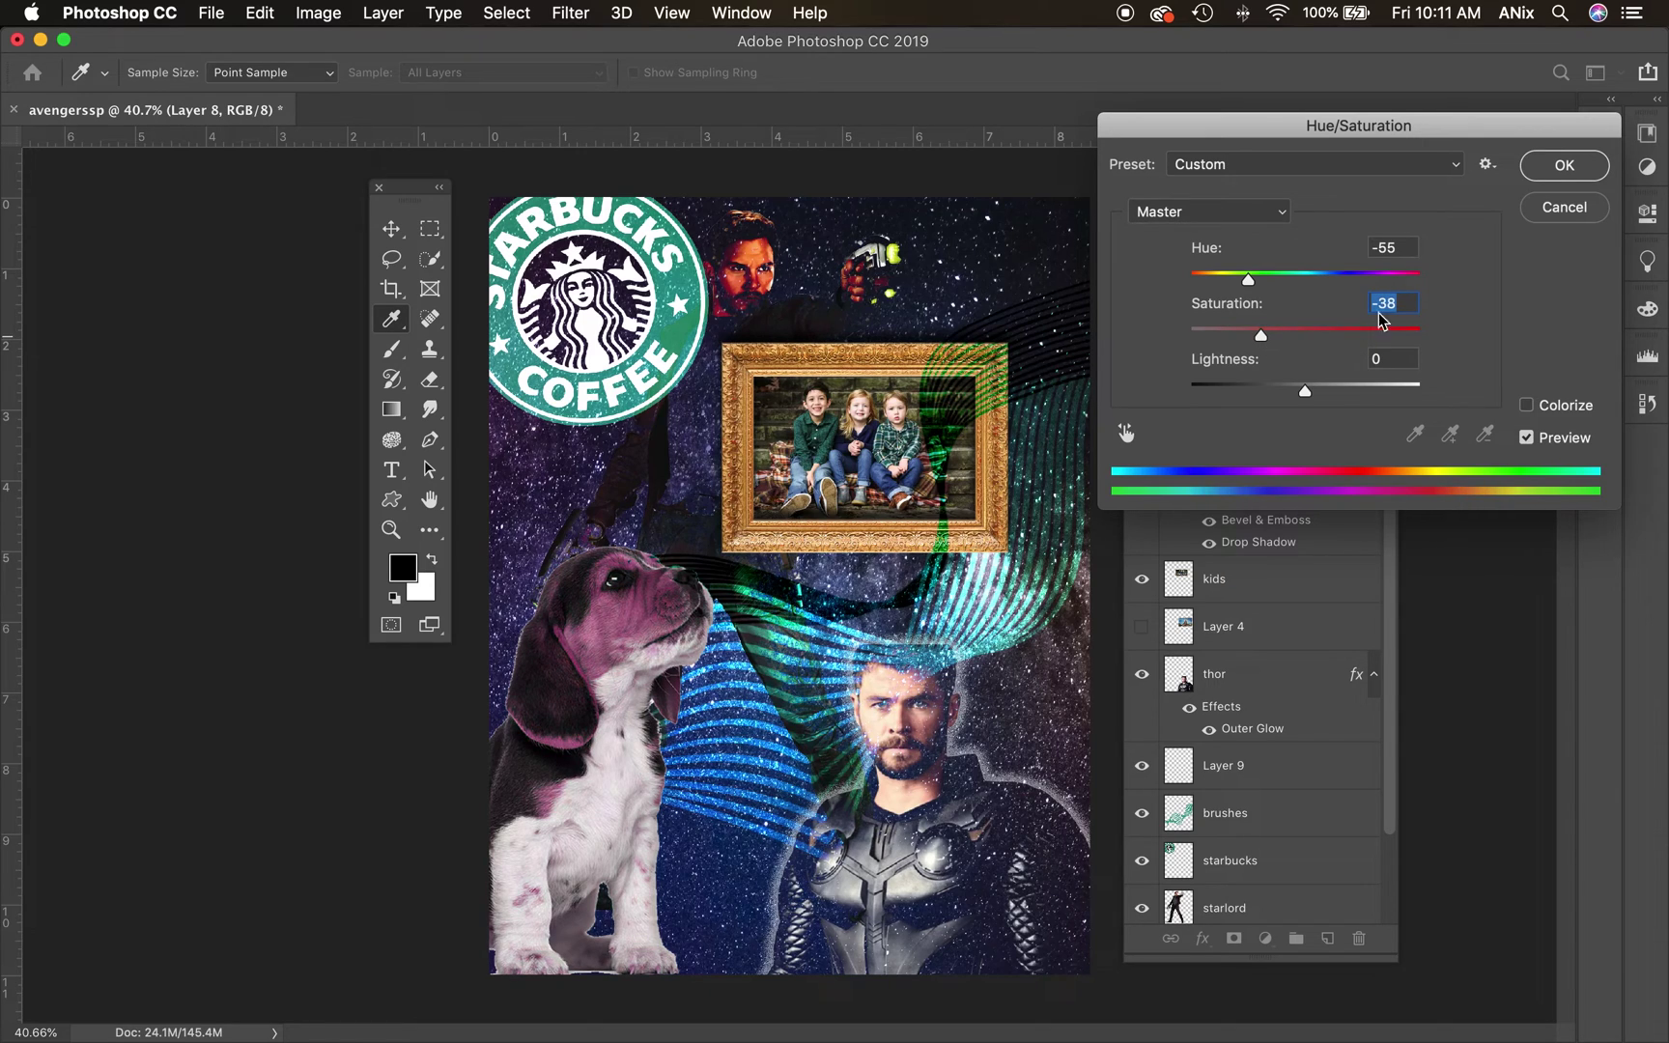
left_click(1562, 165)
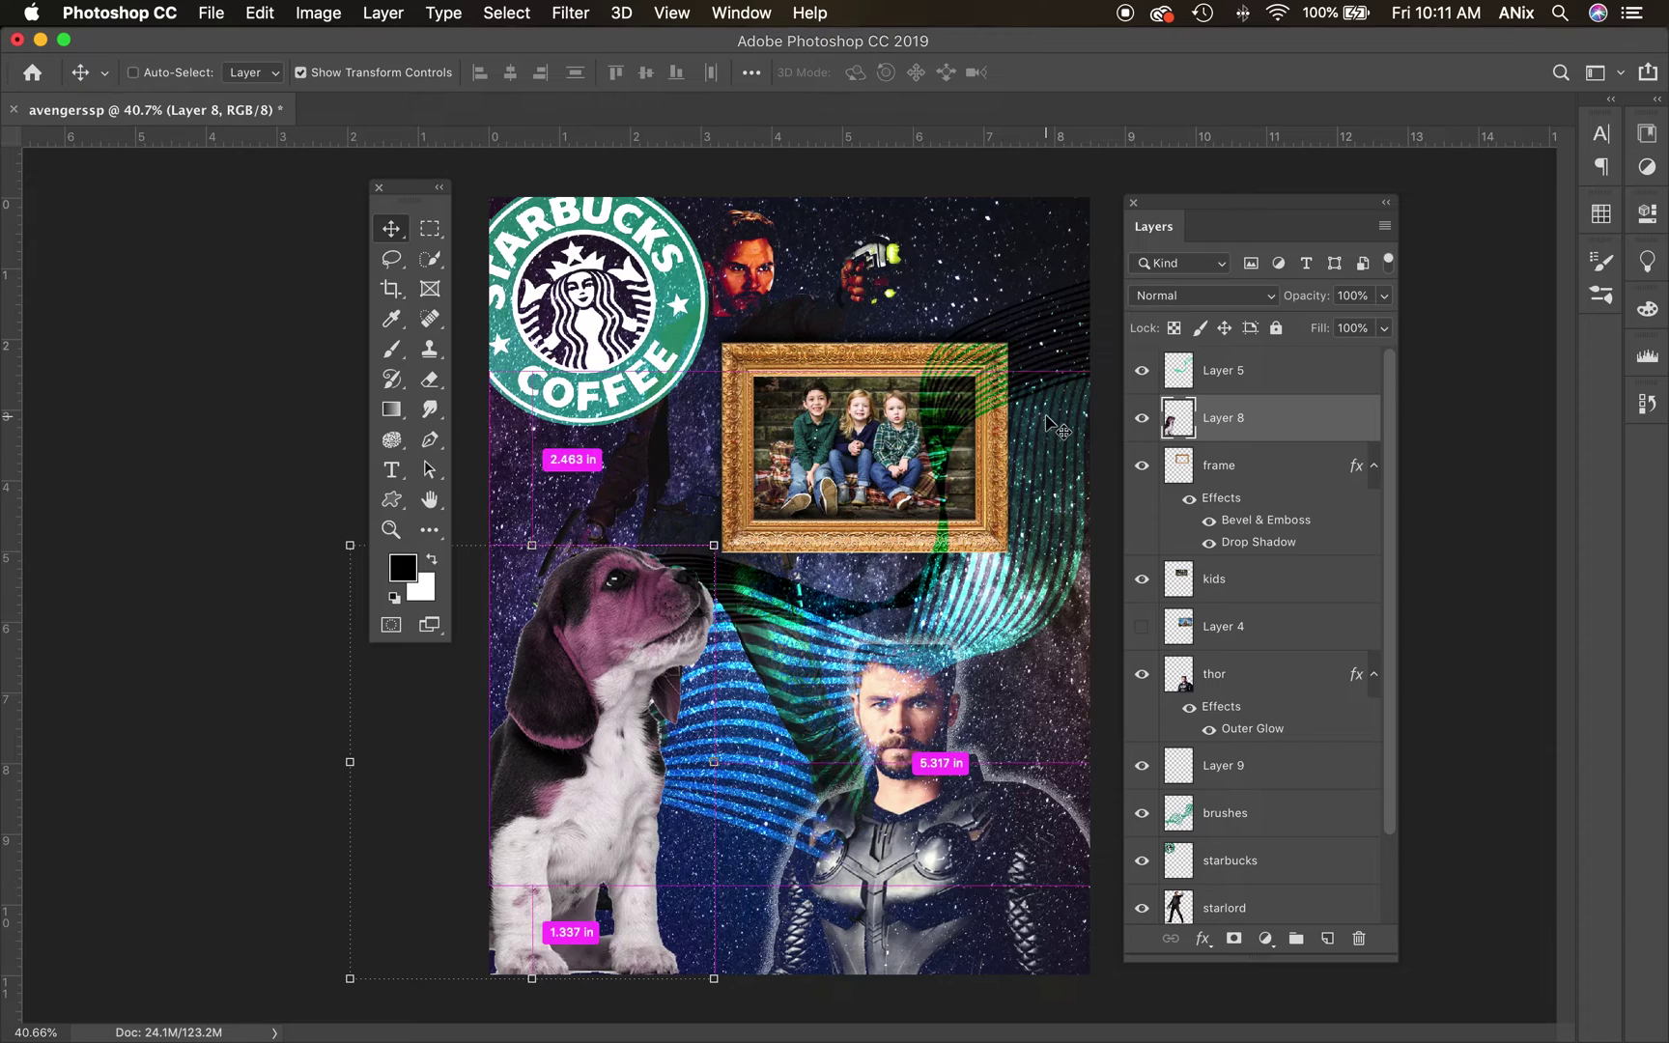
key("super+z")
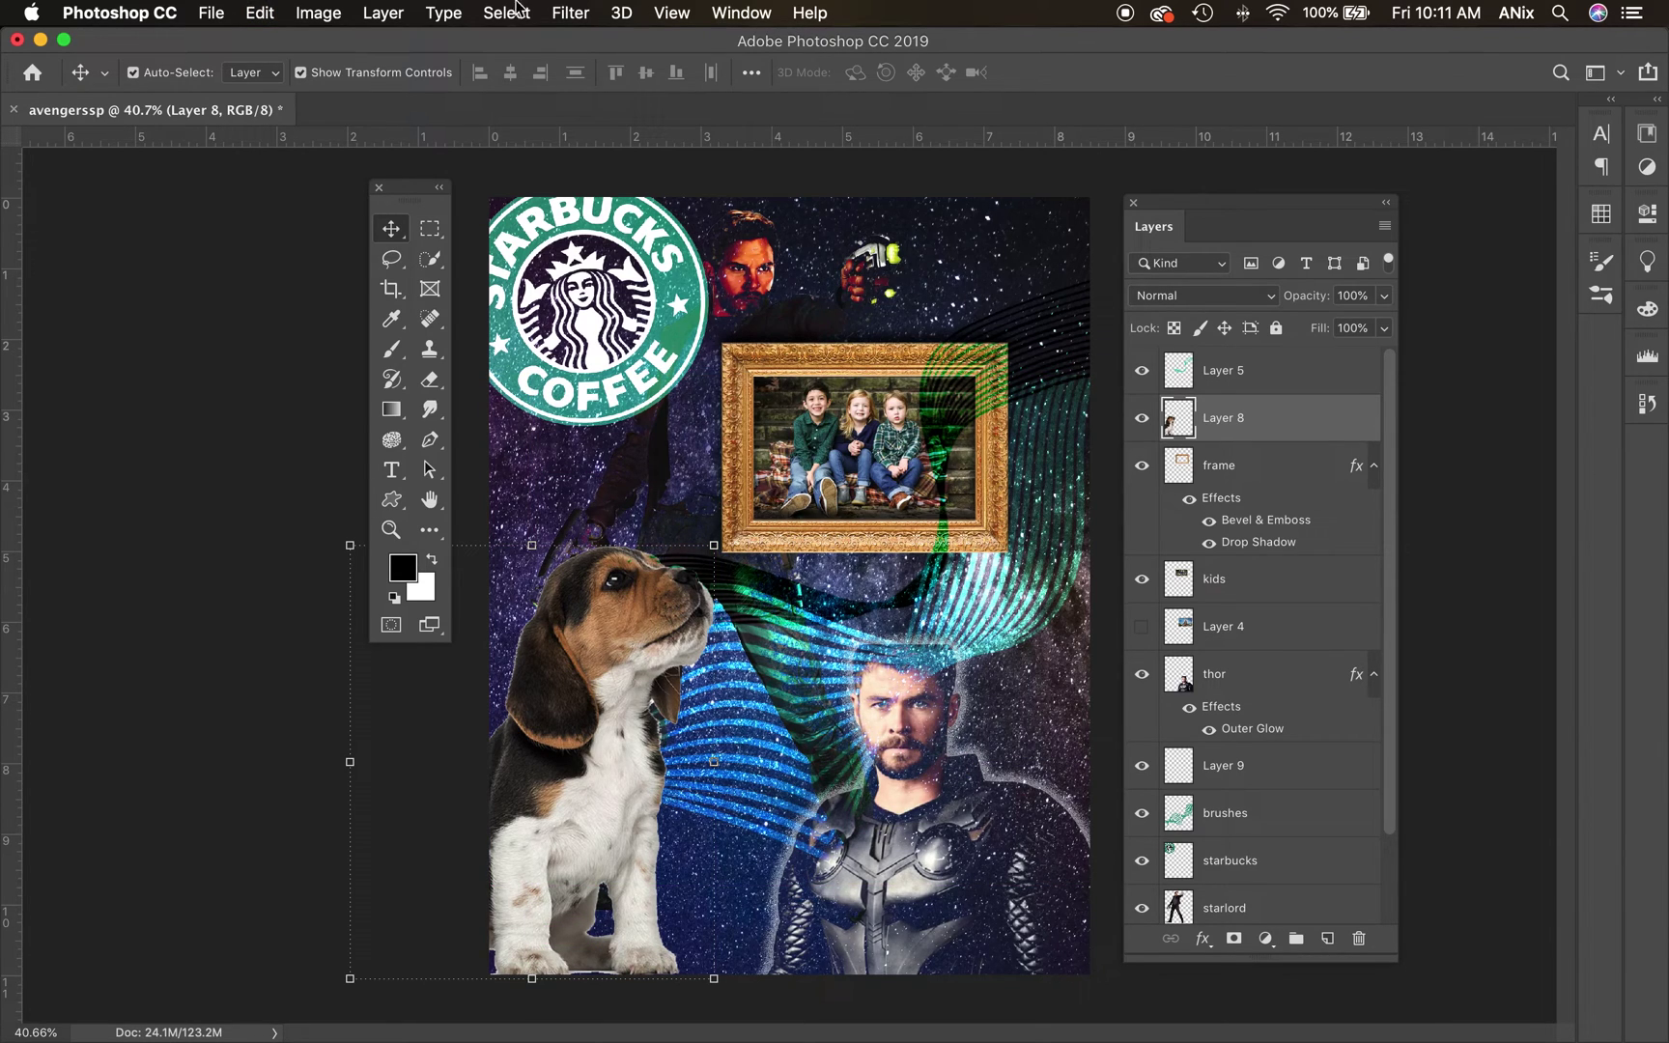
Step: Flatten the collage into one Background layer, discarding hidden layers
left_click(391, 18)
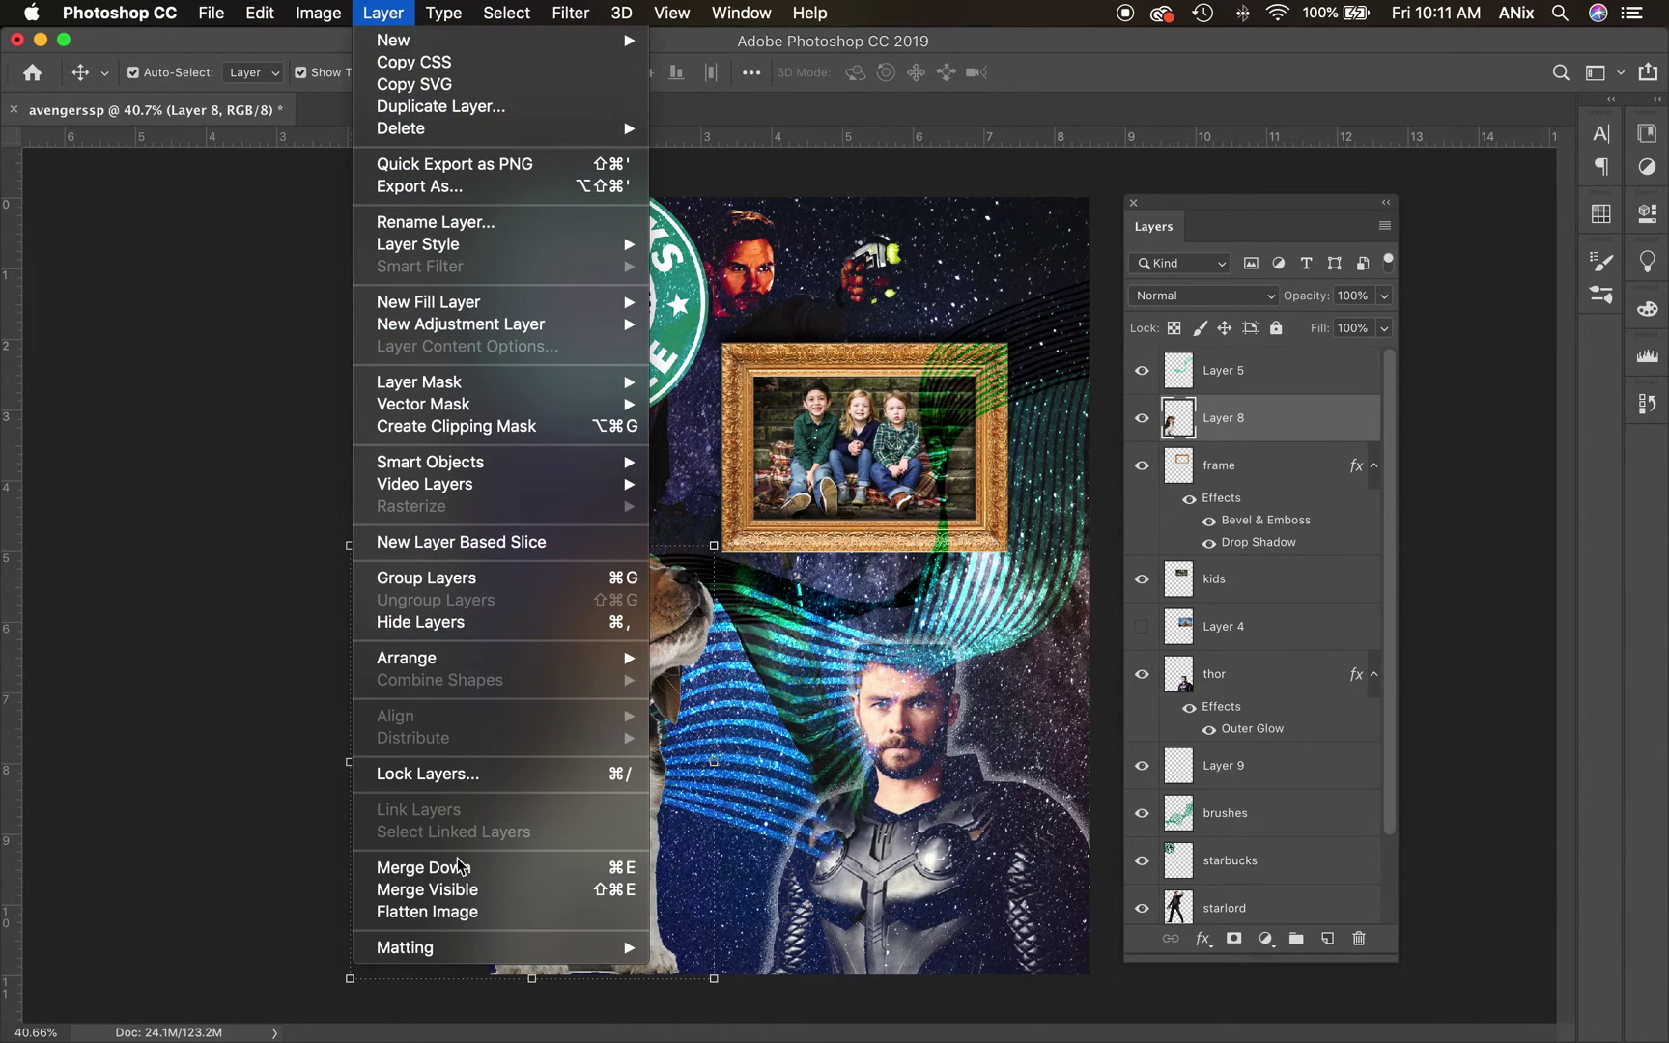
left_click(461, 918)
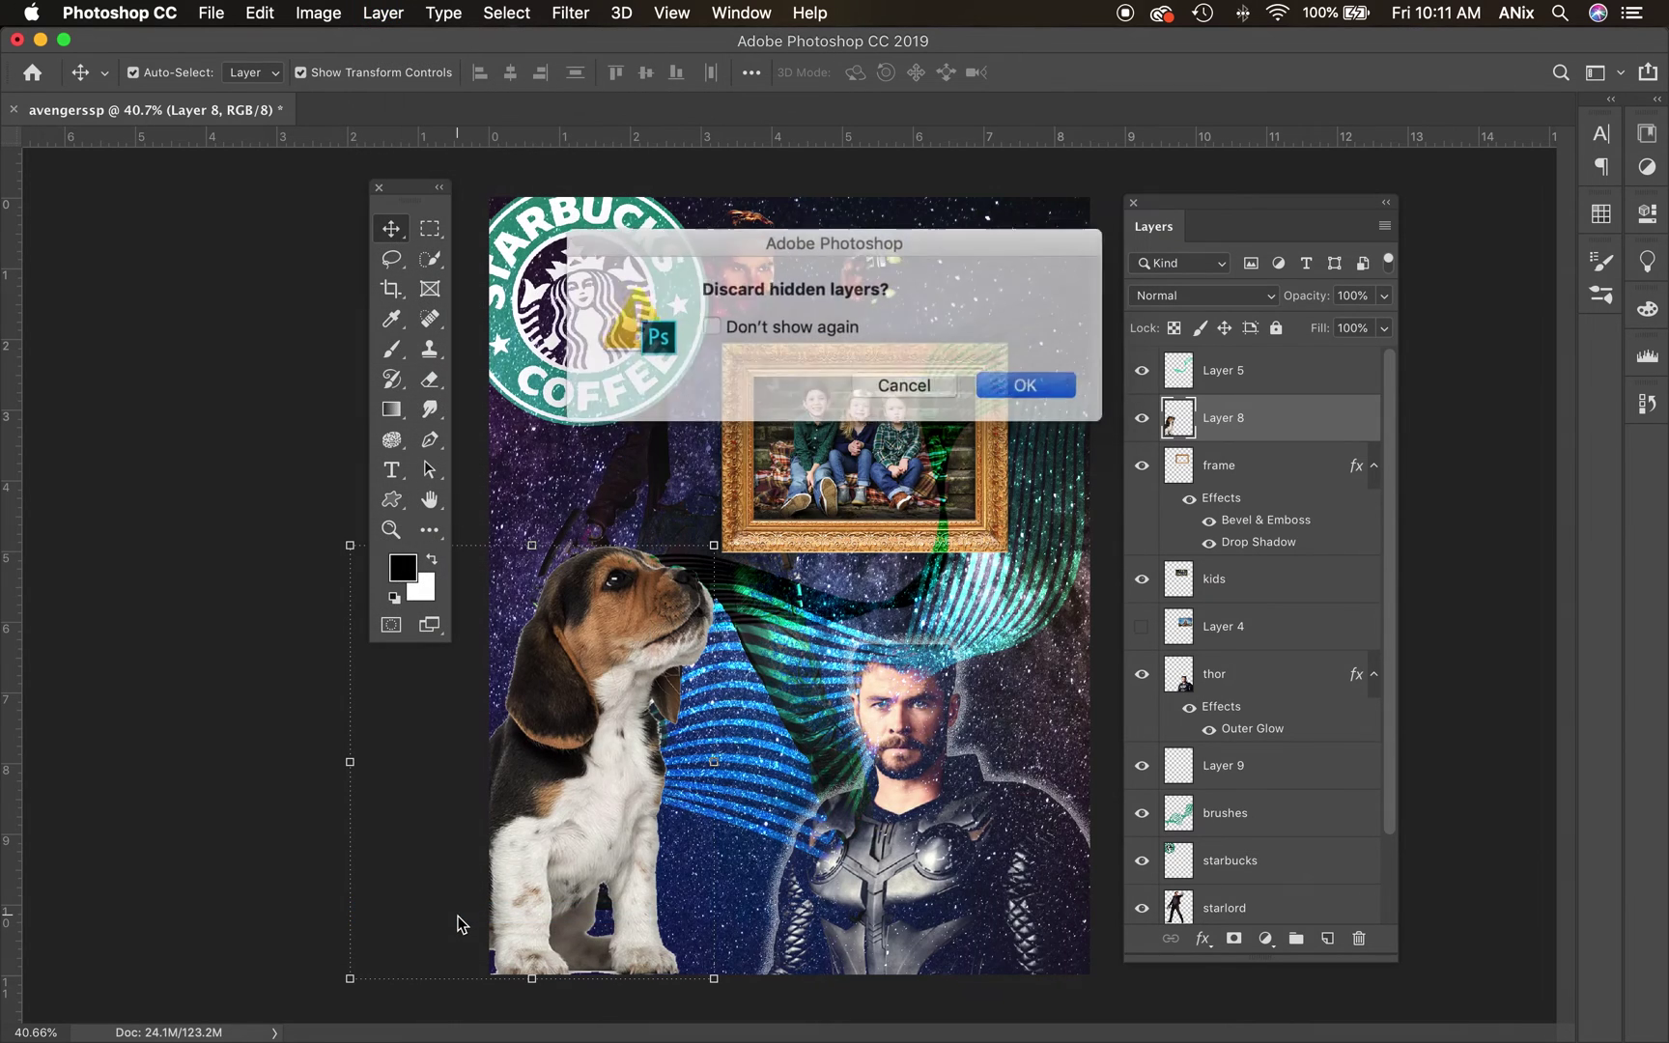
left_click(1048, 386)
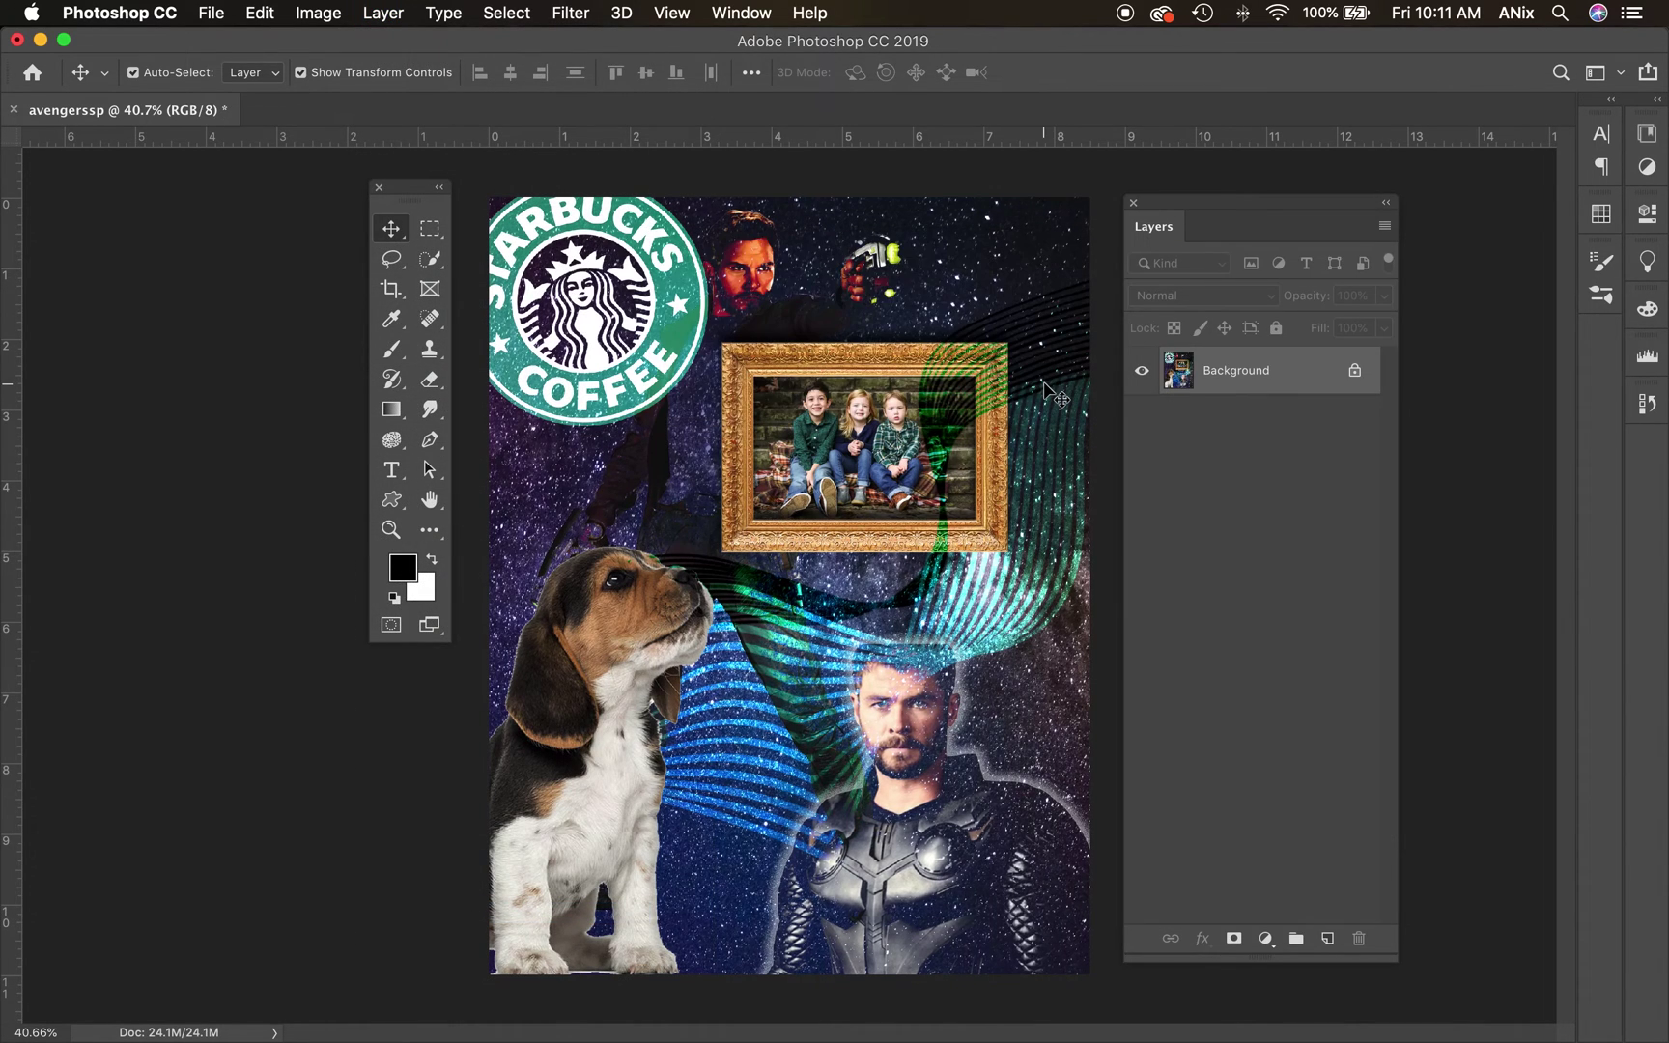
left_click(570, 13)
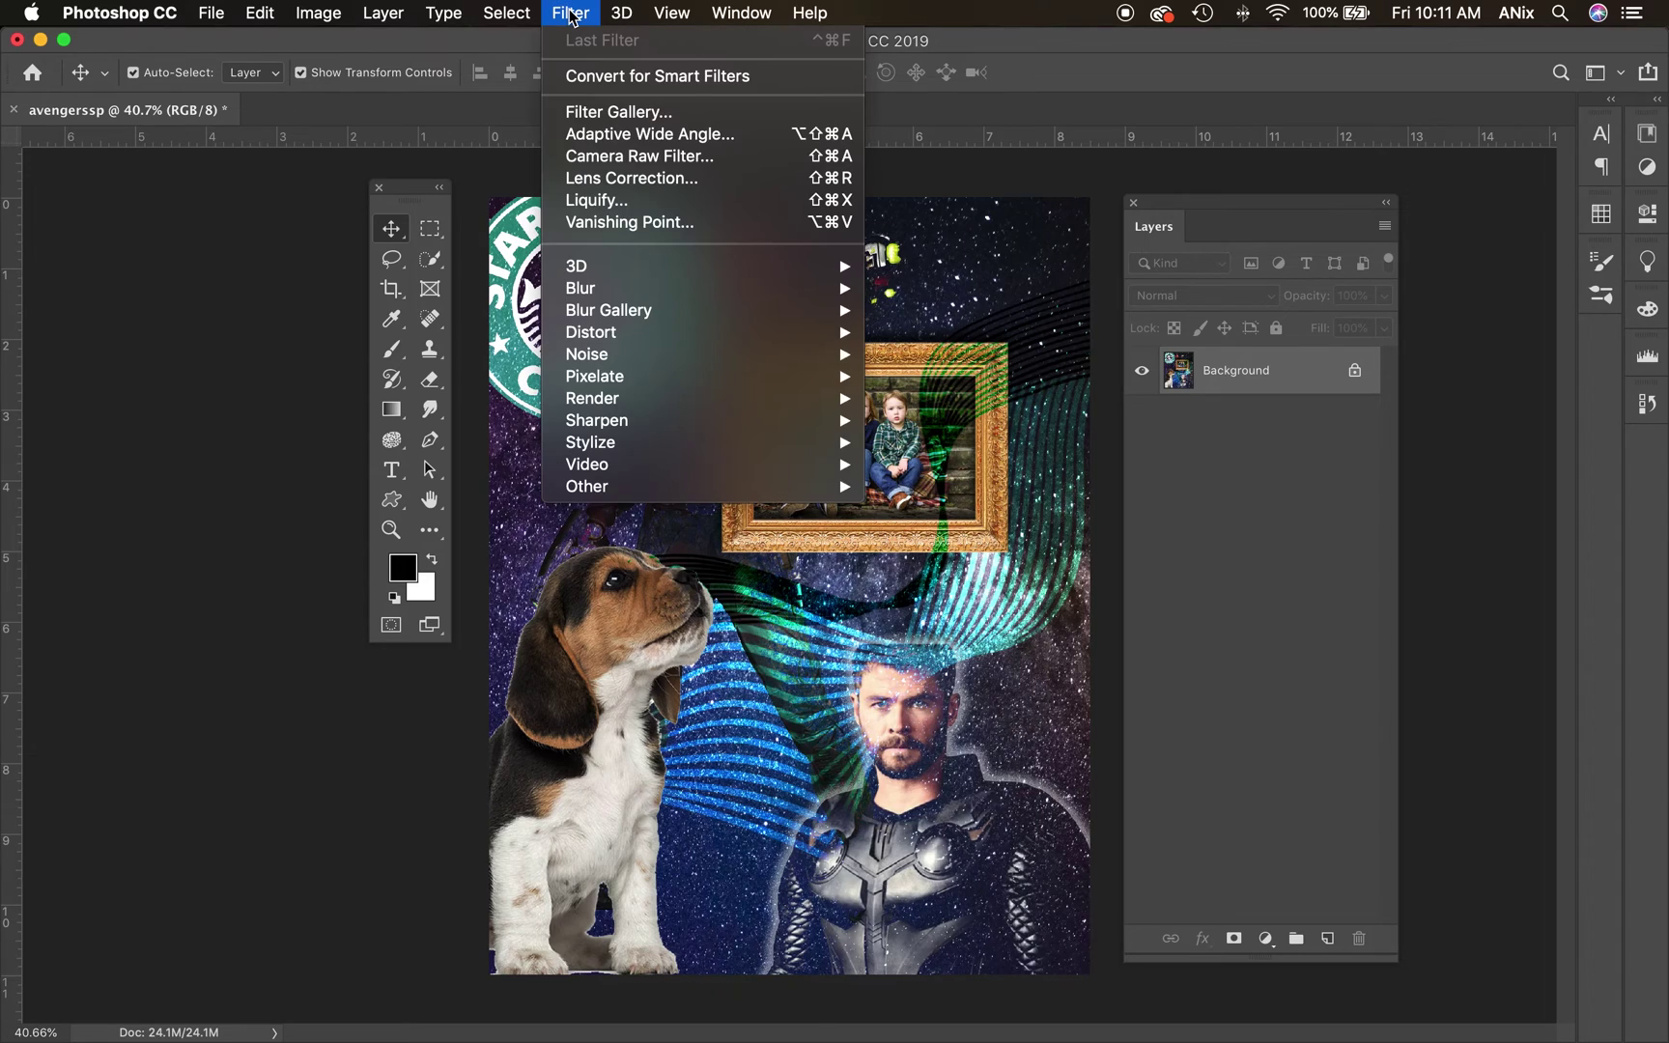
Step: Apply Filter Gallery's Poster Edges with edge thickness 2, edge intensity 2 and posterization 3
left_click(609, 111)
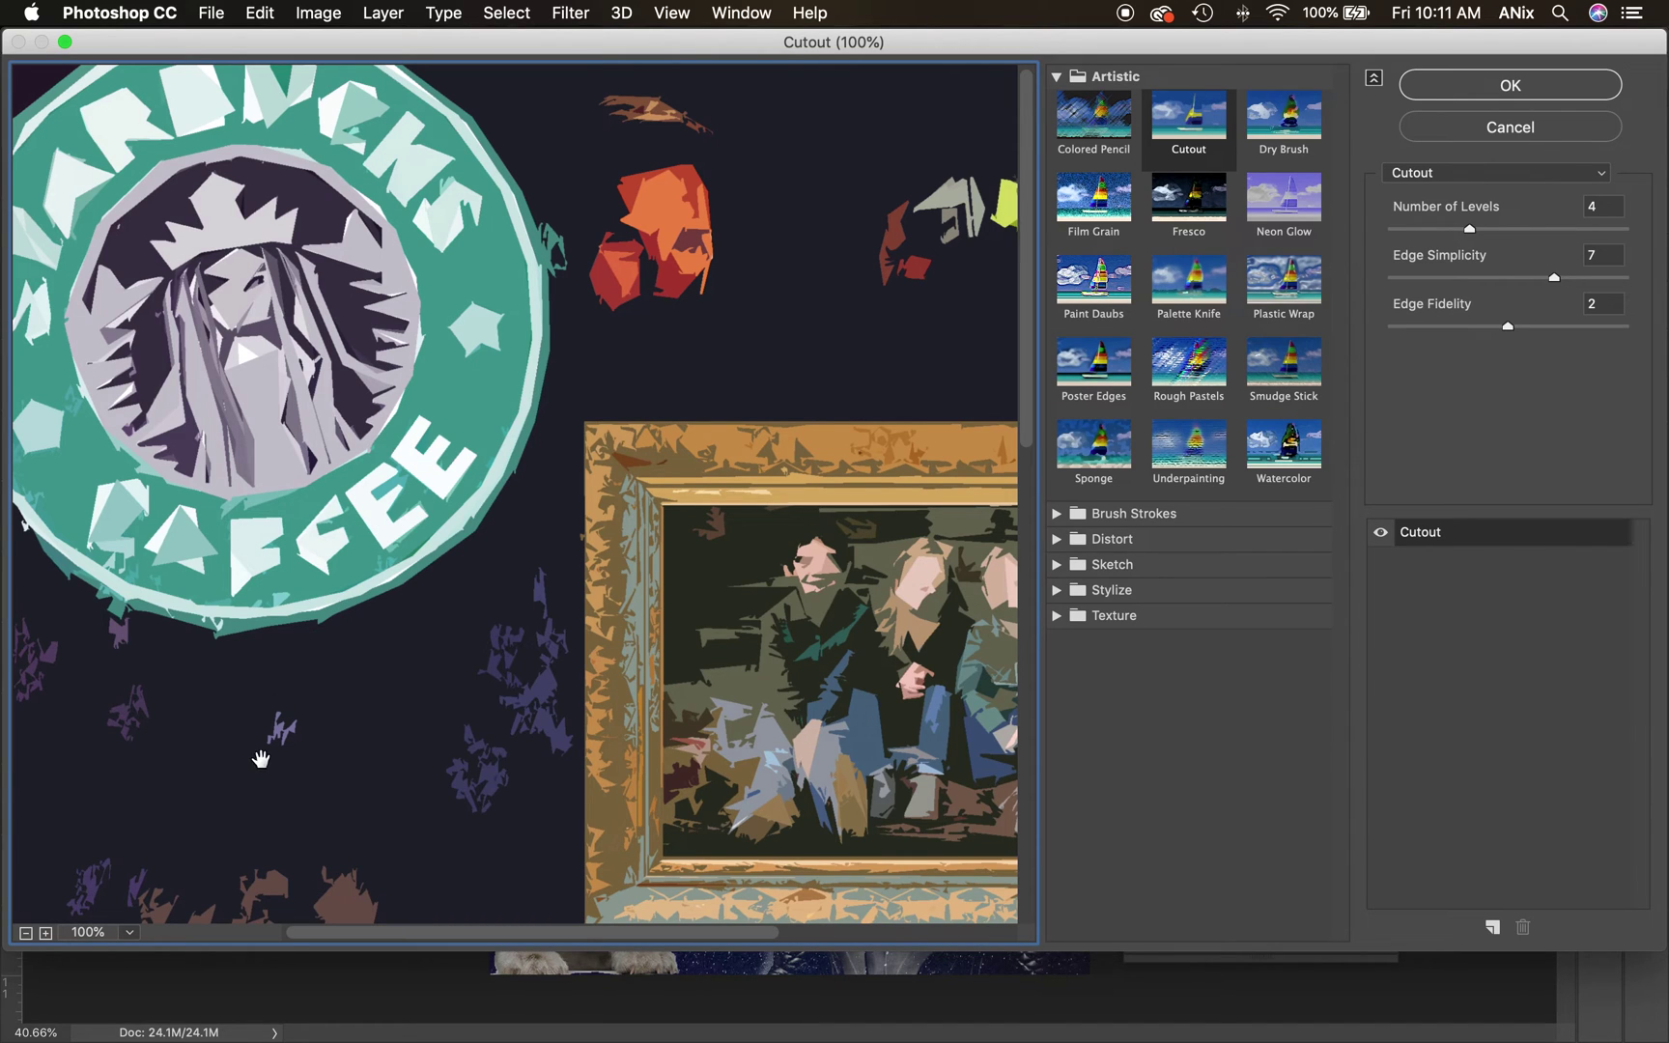
left_click(26, 933)
left_click(26, 933)
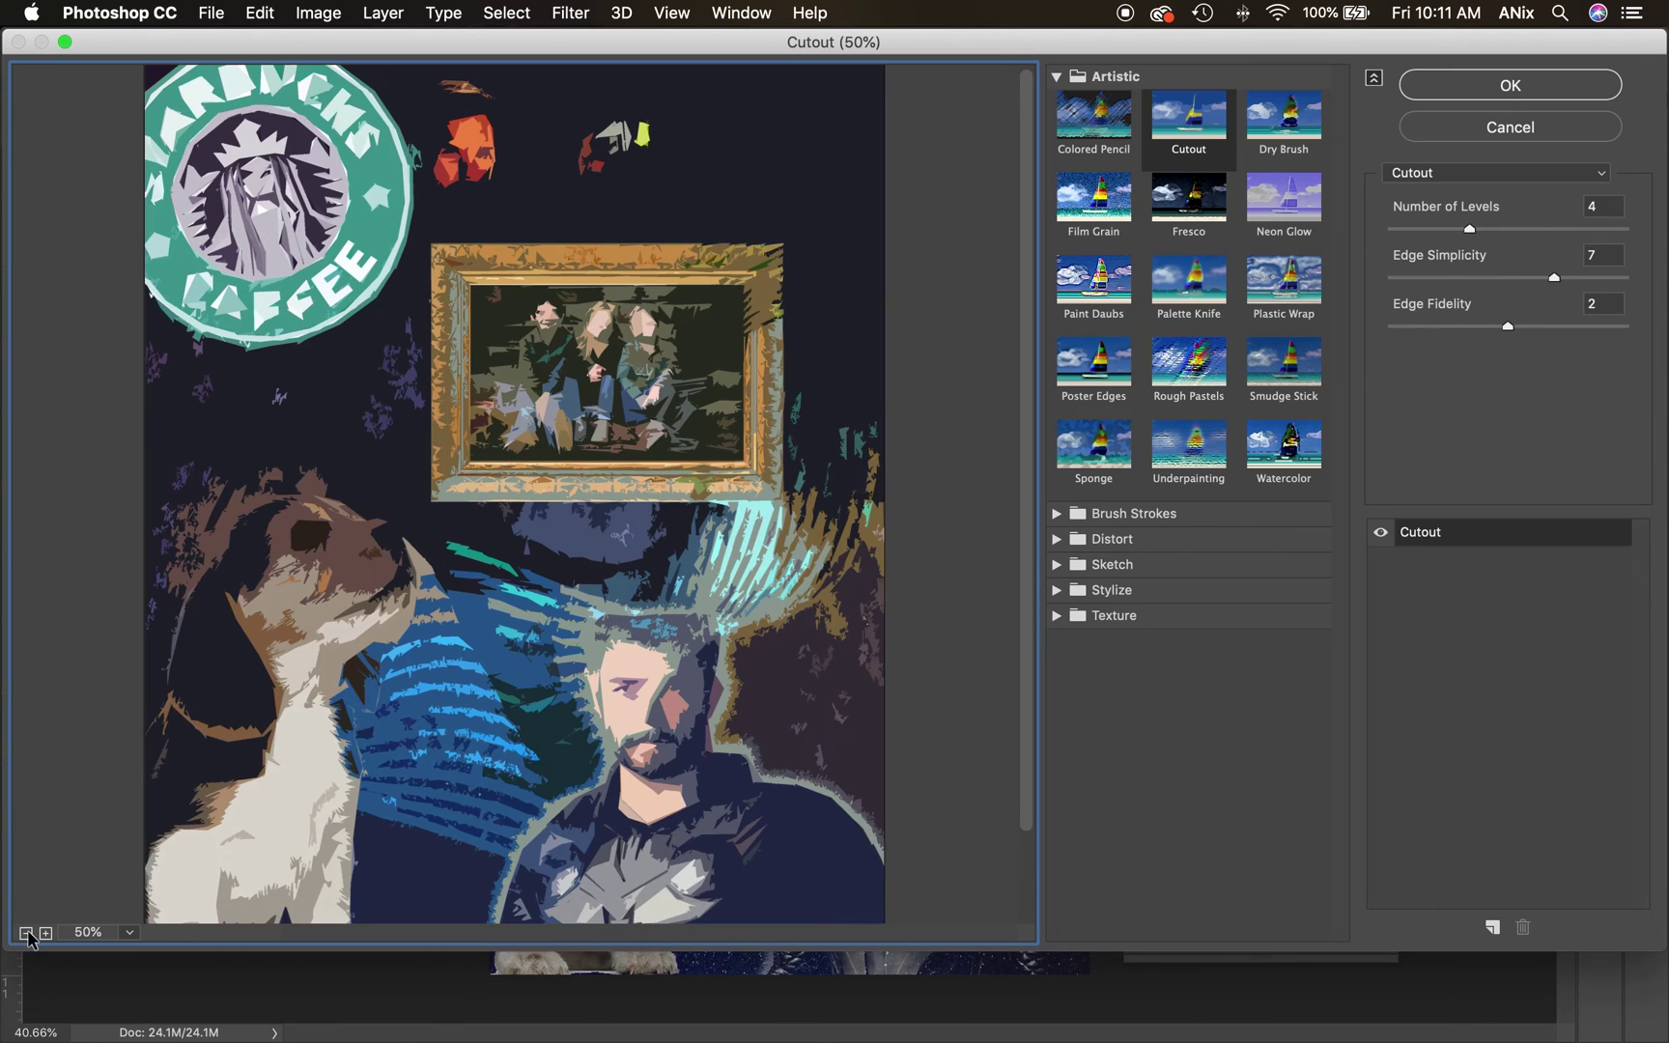
left_click(29, 933)
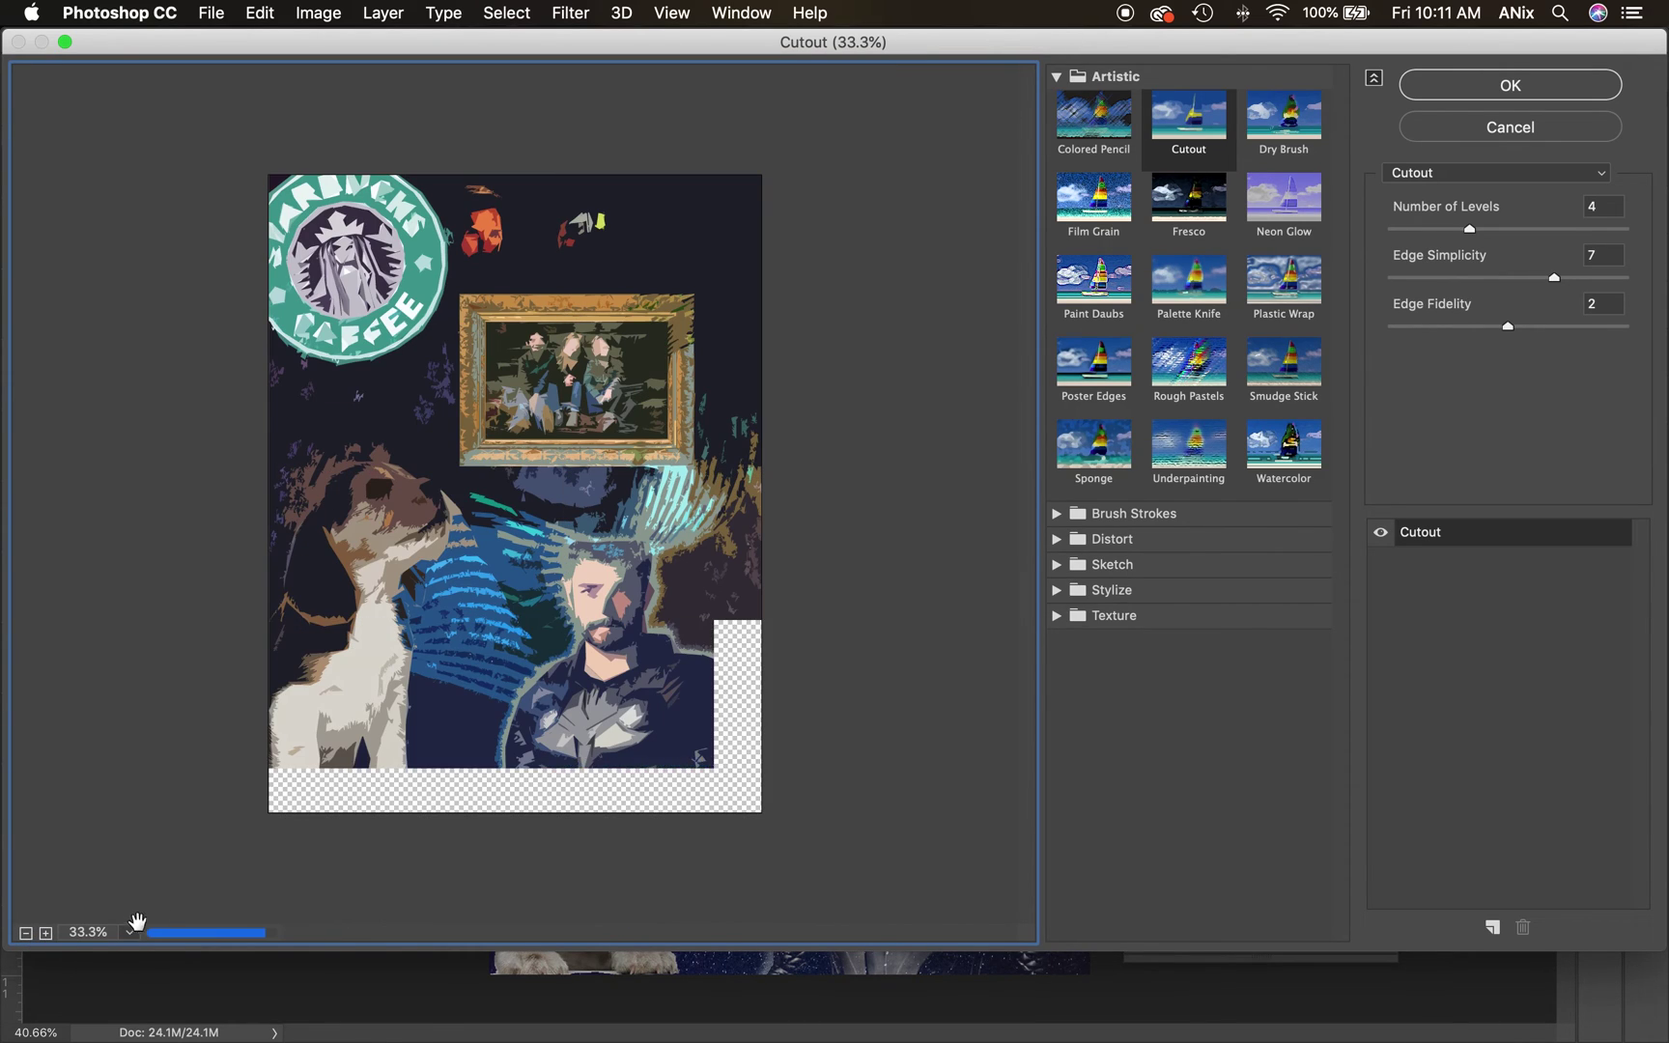
left_click(1103, 196)
left_click(1110, 383)
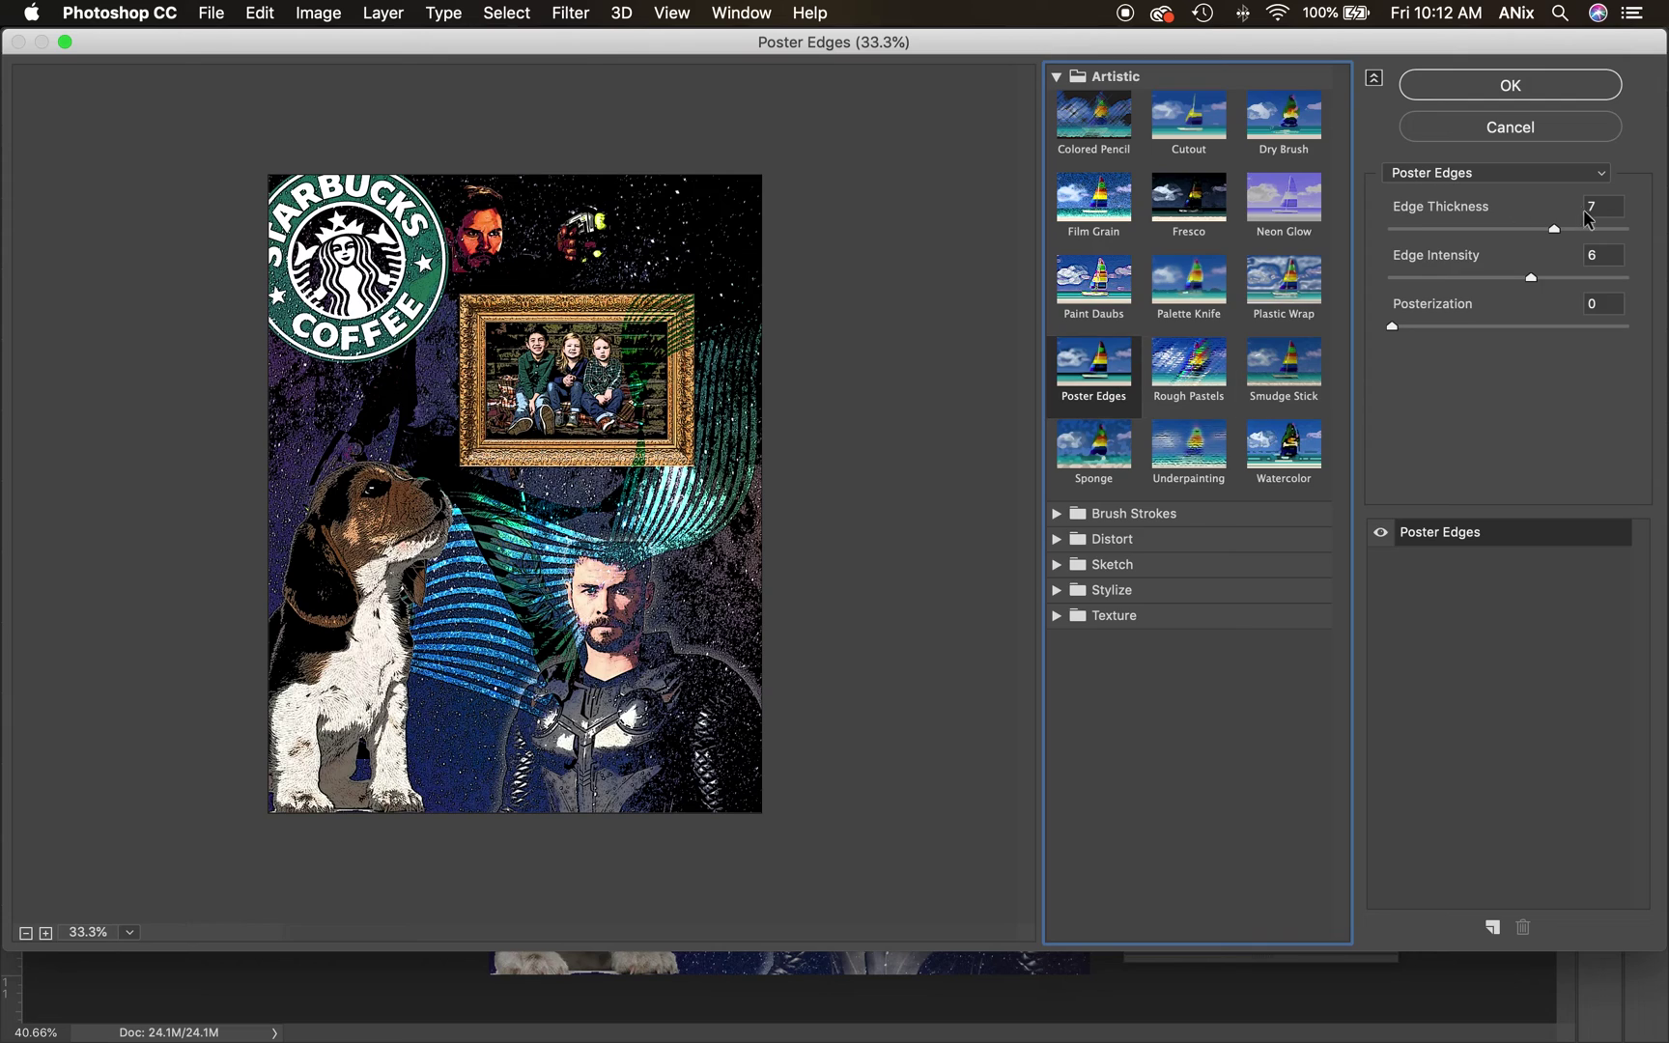
left_click_drag(1555, 234, 1441, 232)
left_click_drag(1531, 277, 1493, 333)
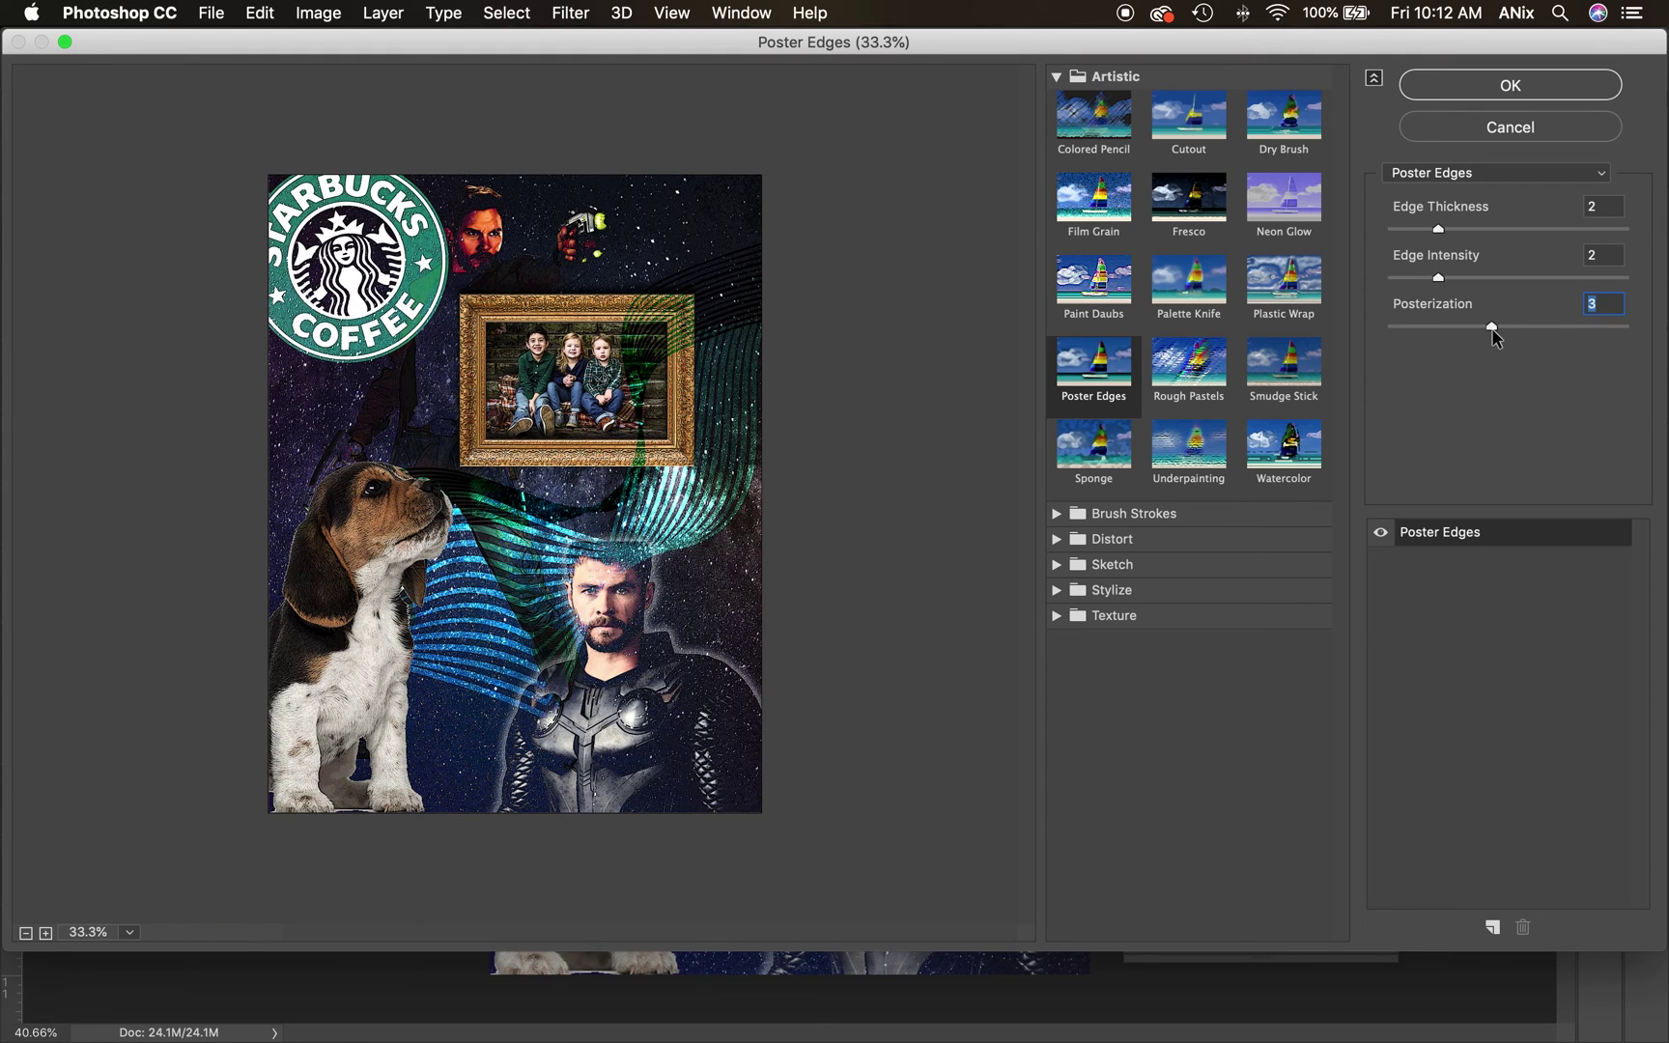
left_click(1536, 92)
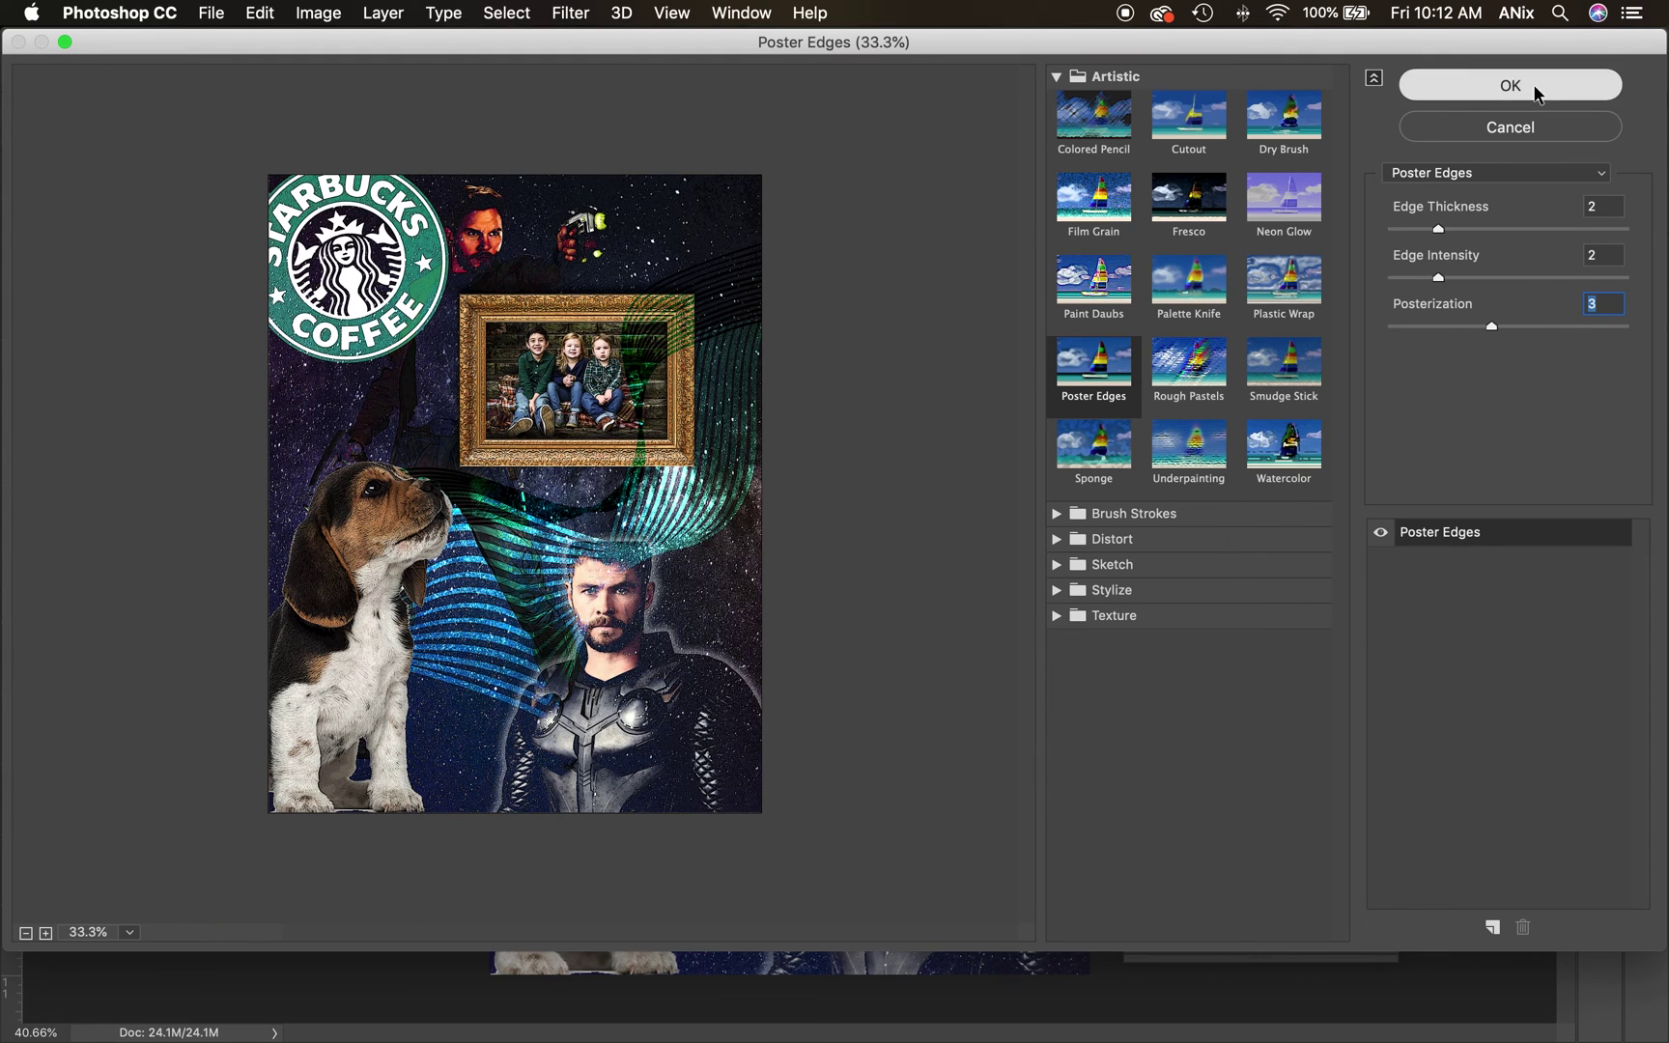